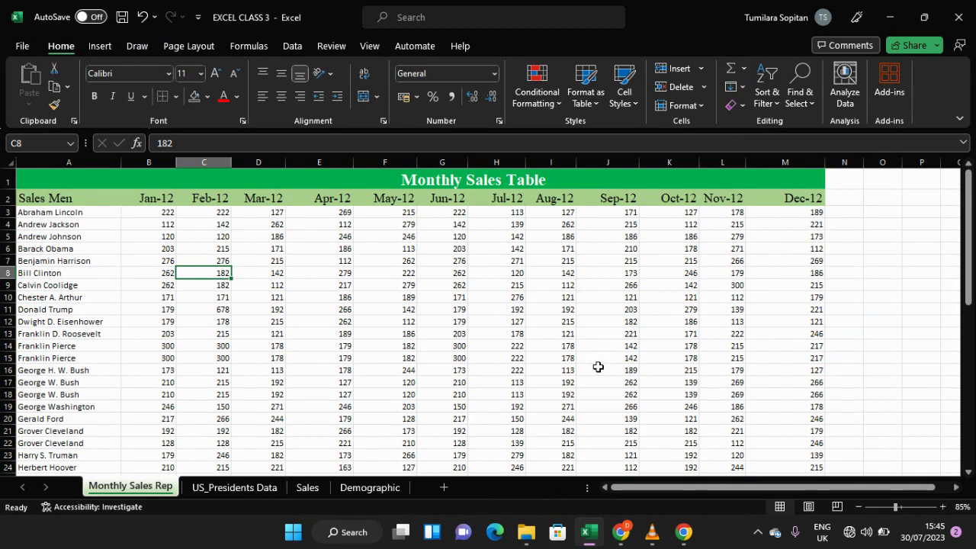
{"action": "scroll", "coordinate": [598, 367], "scroll_direction": "down", "scroll_amount": 2}
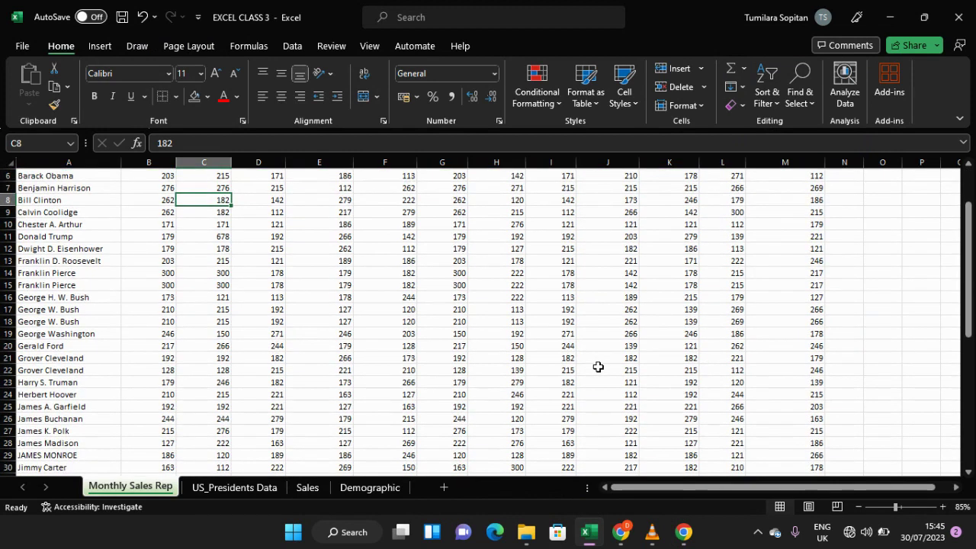
{"action": "scroll", "coordinate": [598, 367], "scroll_direction": "up", "scroll_amount": 2}
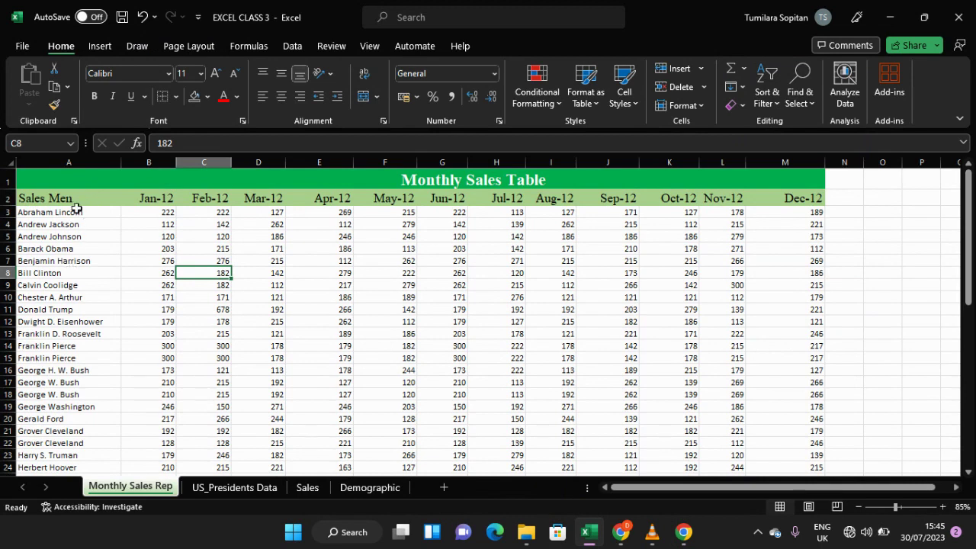
{"action": "left_click", "coordinate": [95, 198]}
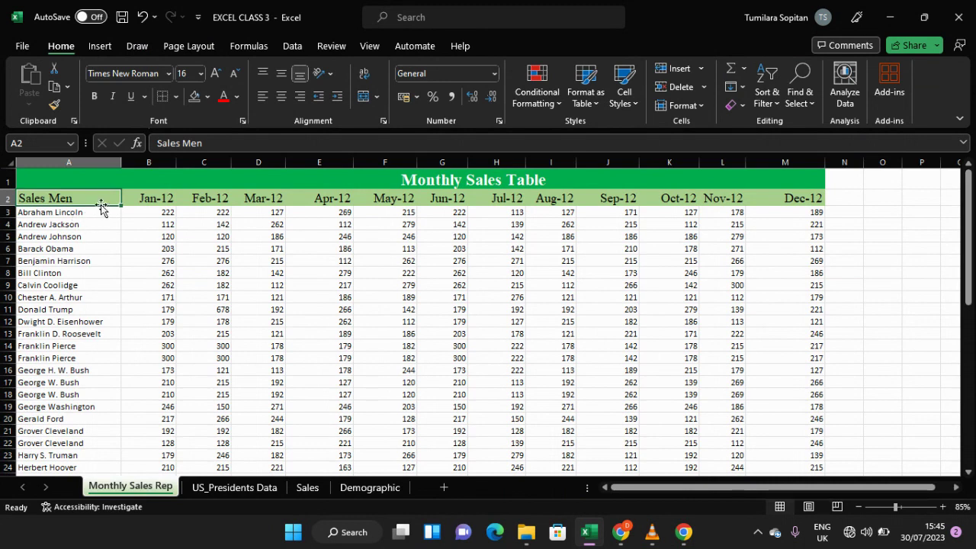
{"action": "left_click", "coordinate": [97, 223]}
{"action": "left_click", "coordinate": [99, 196]}
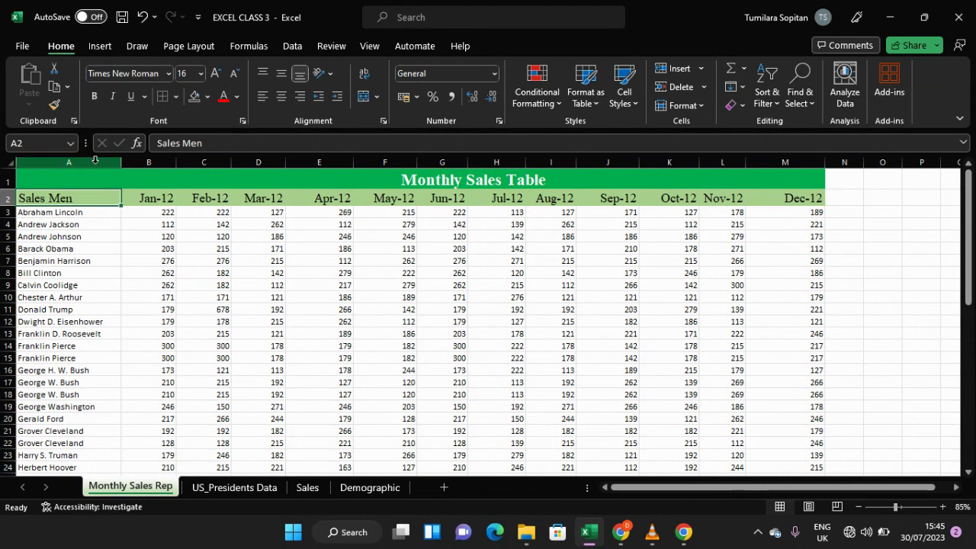
Step: Insert a blank column B next to the Sales Men column
{"action": "left_click", "coordinate": [95, 159]}
{"action": "left_click", "coordinate": [147, 163]}
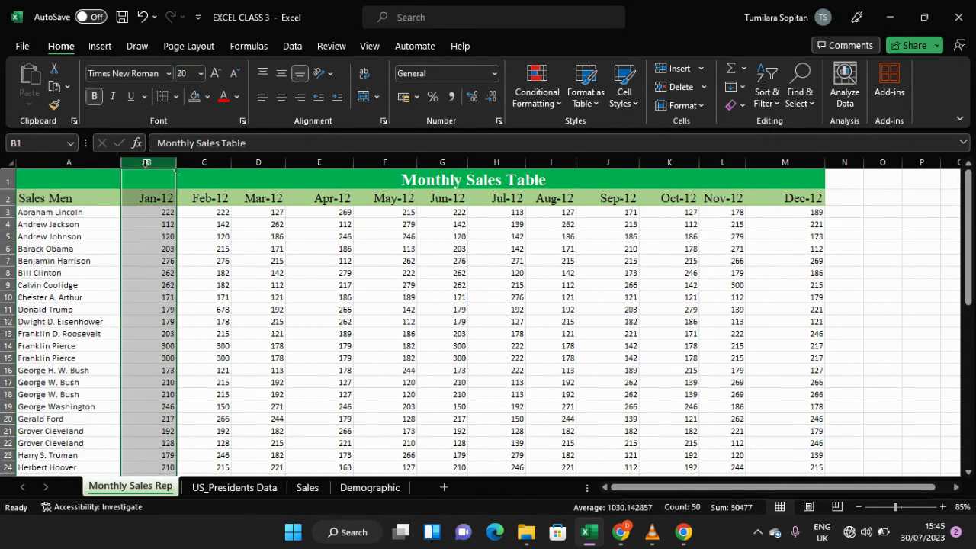
{"action": "right_click", "coordinate": [146, 162]}
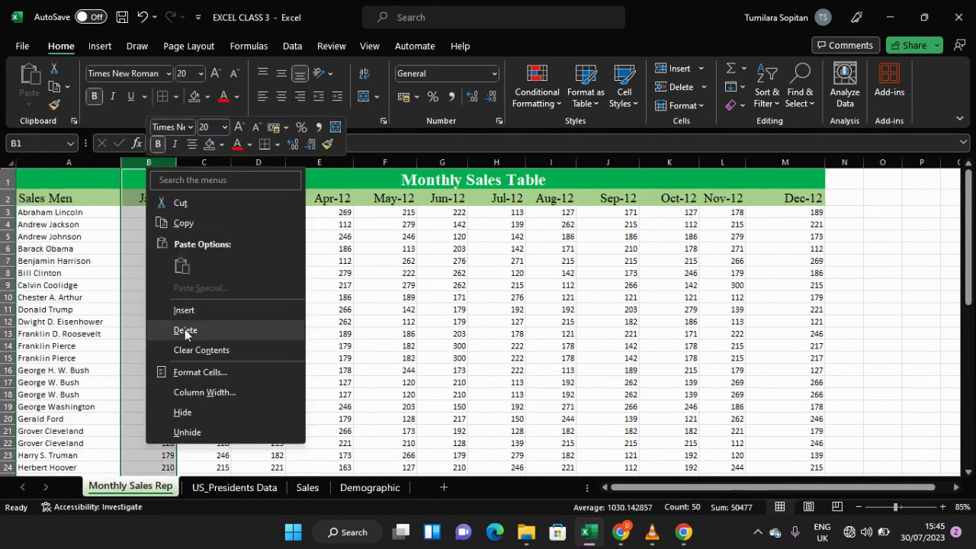
{"action": "left_click", "coordinate": [184, 312]}
{"action": "left_click", "coordinate": [161, 214]}
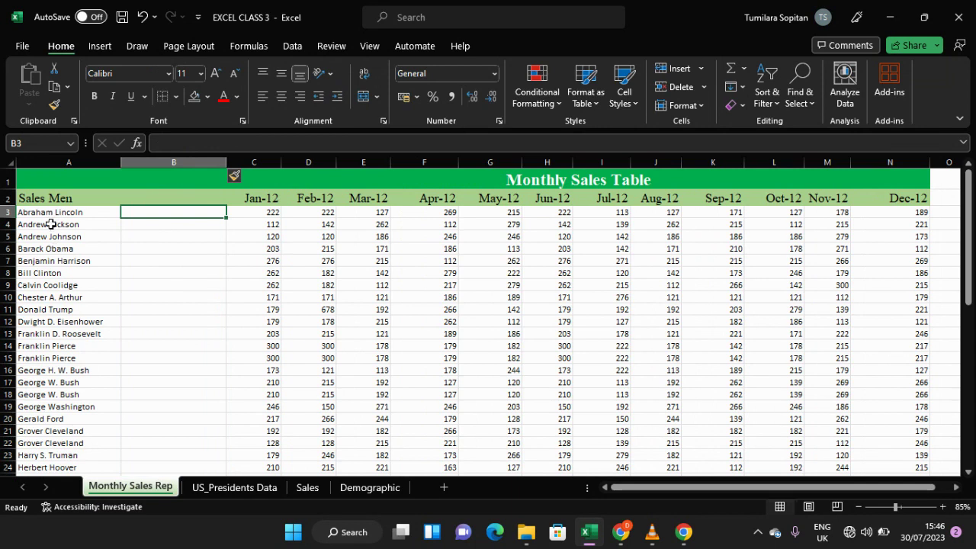
Step: Examine the salesmen names in column A for inconsistent capitalisation
{"action": "scroll", "coordinate": [50, 225], "scroll_direction": "up", "scroll_amount": 3, "text": "ctrl"}
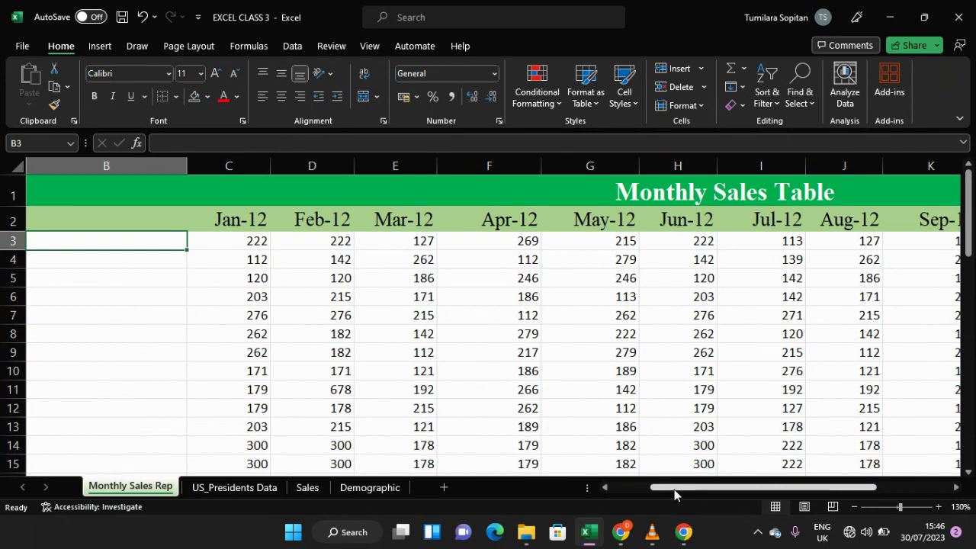
{"action": "left_click", "coordinate": [604, 488]}
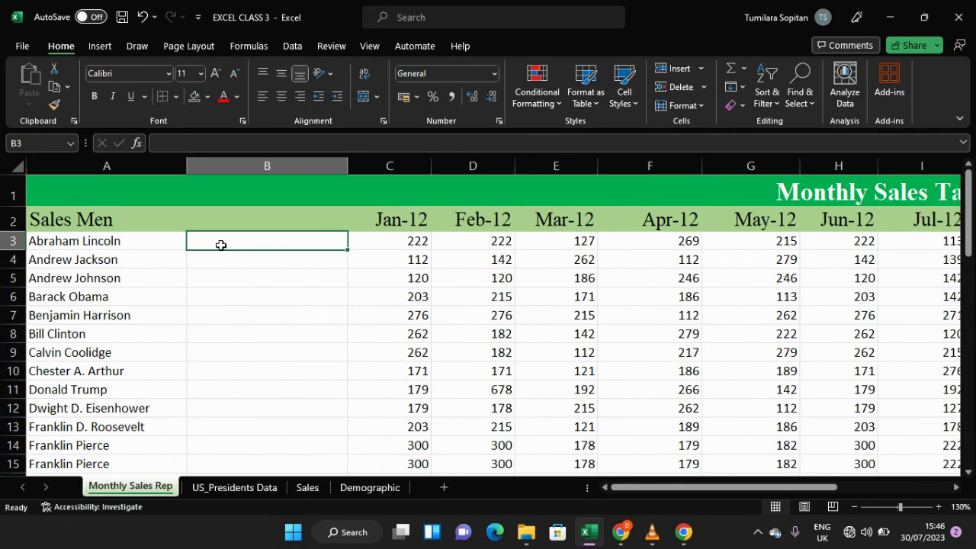
{"action": "scroll", "coordinate": [66, 255], "scroll_direction": "down", "scroll_amount": 5}
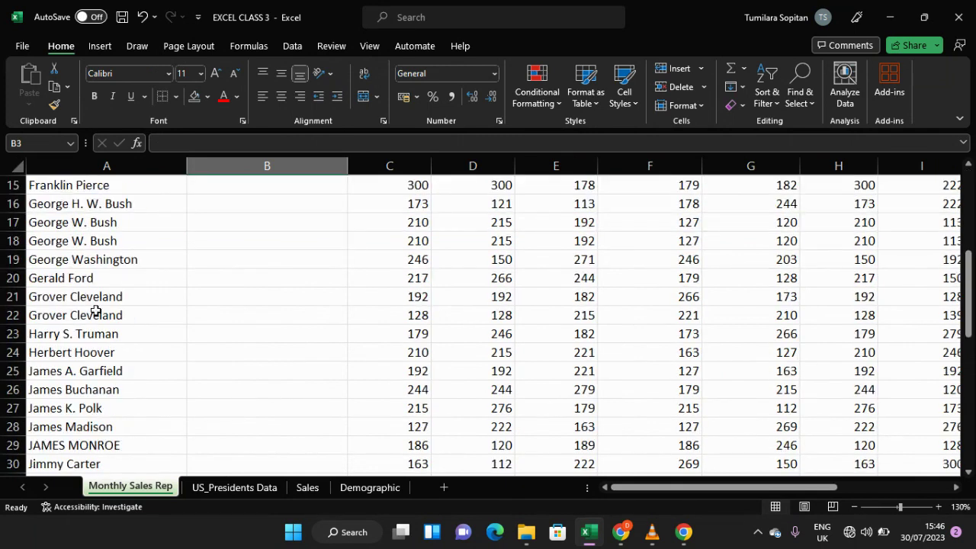
{"action": "scroll", "coordinate": [95, 312], "scroll_direction": "down", "scroll_amount": 7}
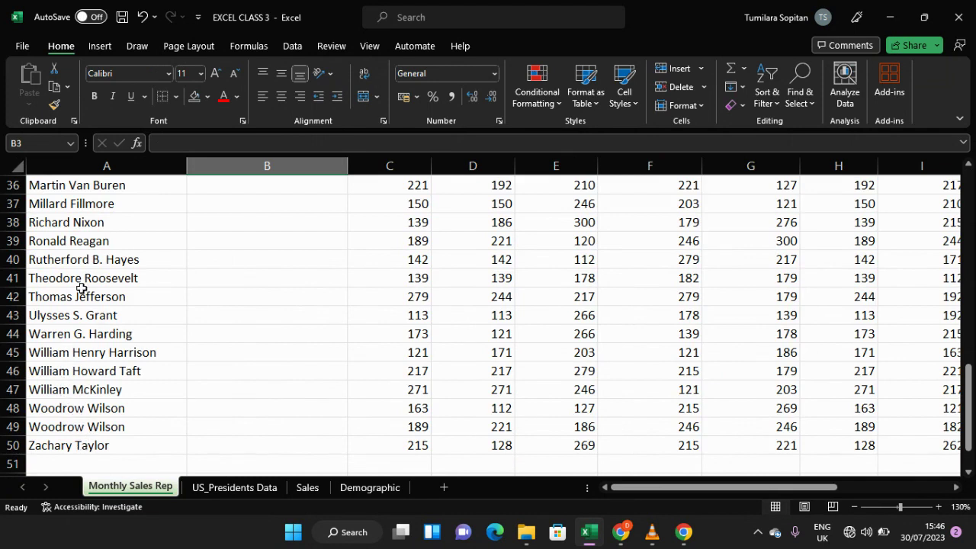
{"action": "scroll", "coordinate": [82, 287], "scroll_direction": "up", "scroll_amount": 3}
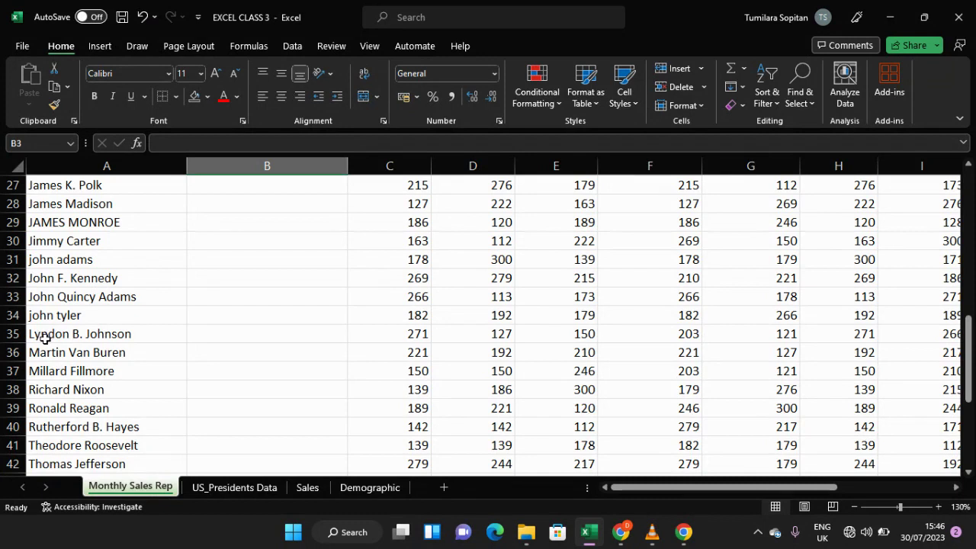
{"action": "left_click", "coordinate": [12, 317]}
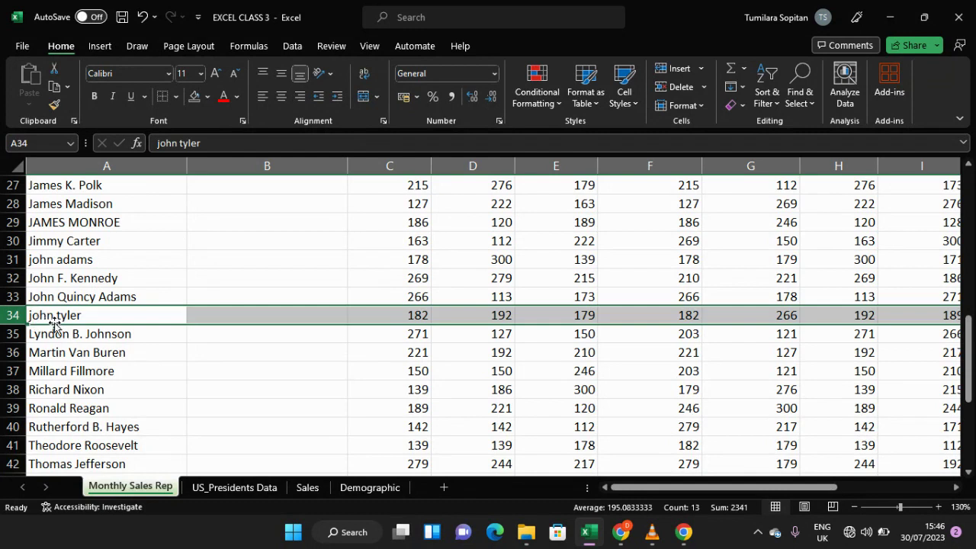
{"action": "scroll", "coordinate": [52, 320], "scroll_direction": "up", "scroll_amount": 2}
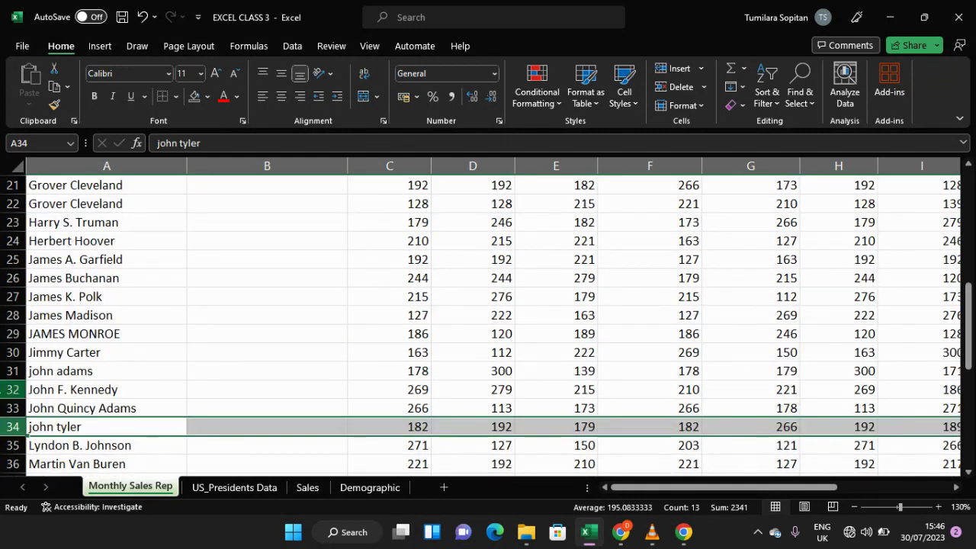
{"action": "left_click", "coordinate": [55, 371]}
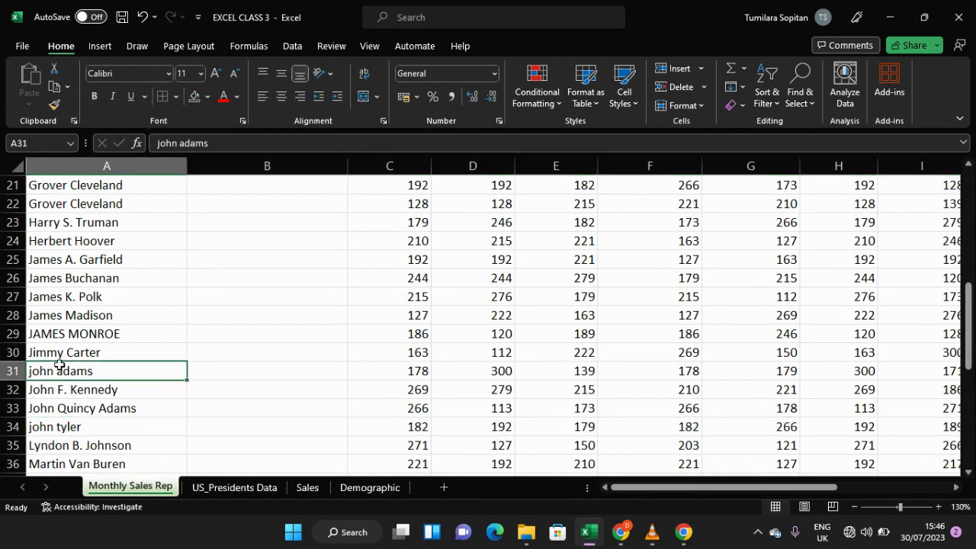
{"action": "scroll", "coordinate": [73, 343], "scroll_direction": "up", "scroll_amount": 2}
{"action": "scroll", "coordinate": [73, 358], "scroll_direction": "down", "scroll_amount": 3}
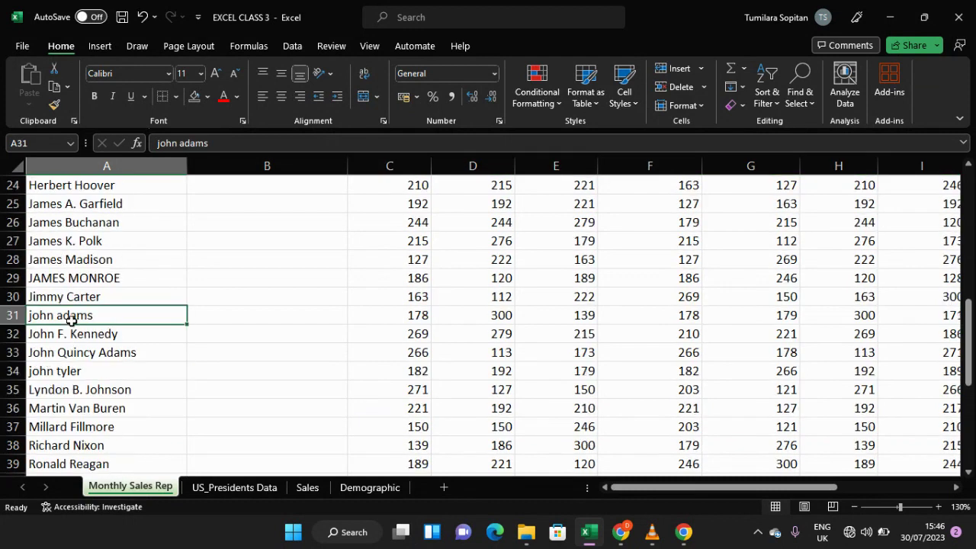
{"action": "scroll", "coordinate": [67, 365], "scroll_direction": "up", "scroll_amount": 2}
{"action": "scroll", "coordinate": [67, 361], "scroll_direction": "up", "scroll_amount": 6}
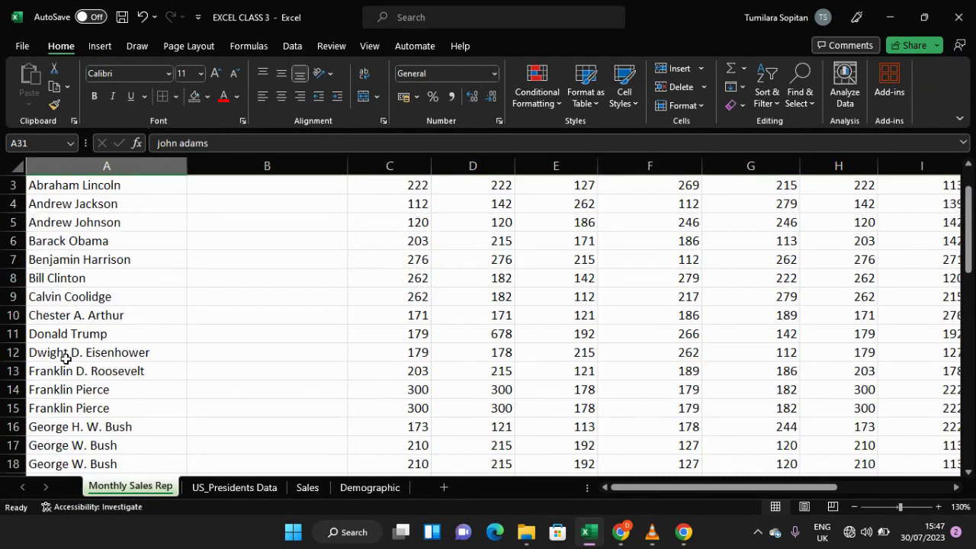
Step: Enter =PROPER(A3) in cell B3 to convert the first salesman's name to proper case
{"action": "left_click", "coordinate": [230, 241]}
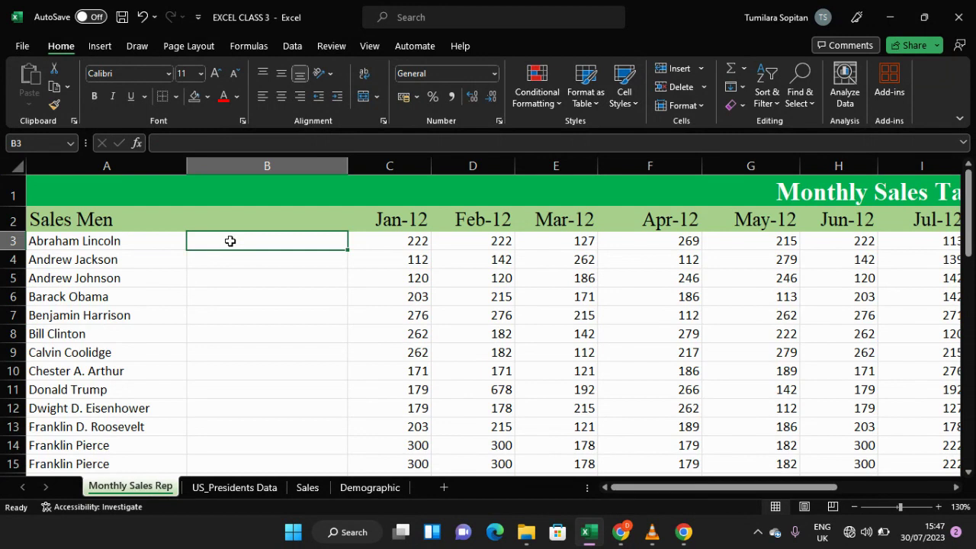
{"action": "type", "text": "=p"}
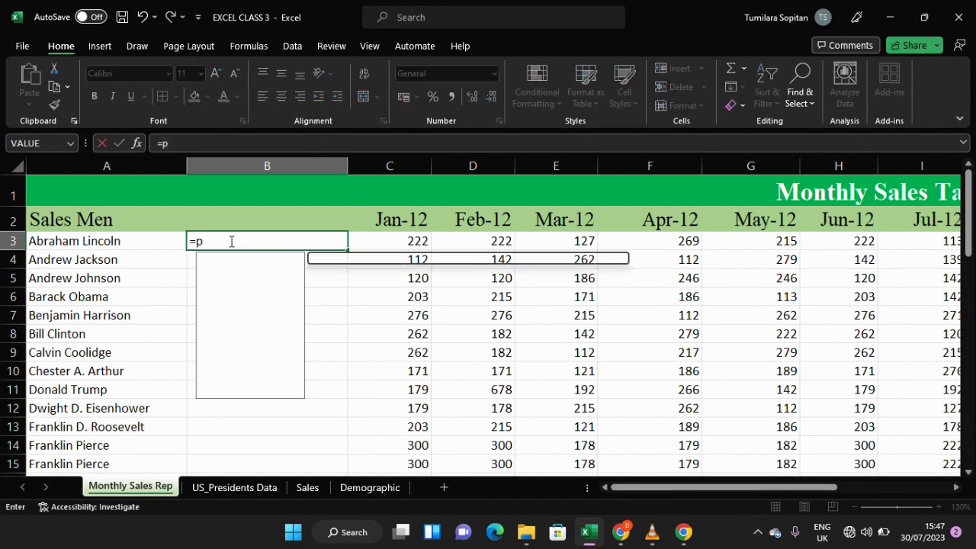
{"action": "type", "text": "roper"}
{"action": "key", "text": "Tab"}
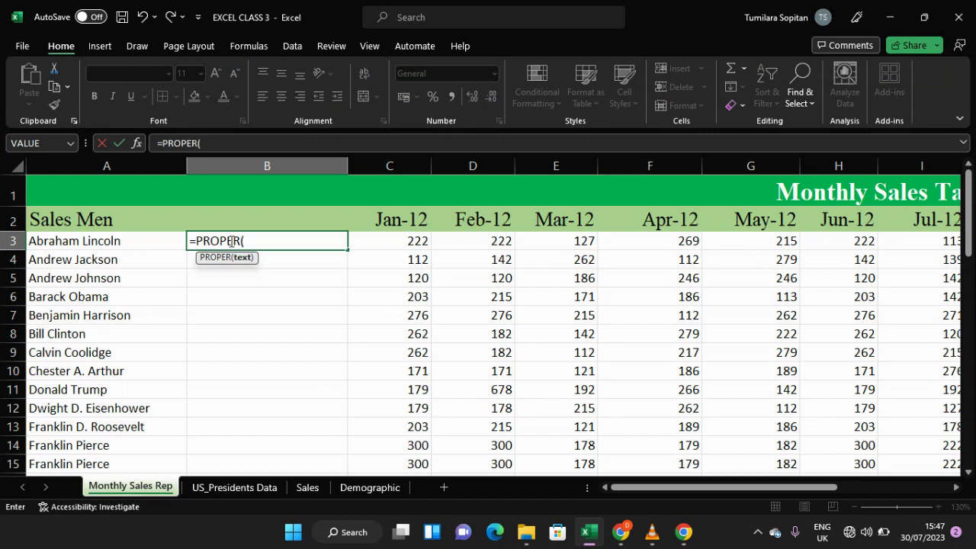
{"action": "left_click", "coordinate": [153, 239]}
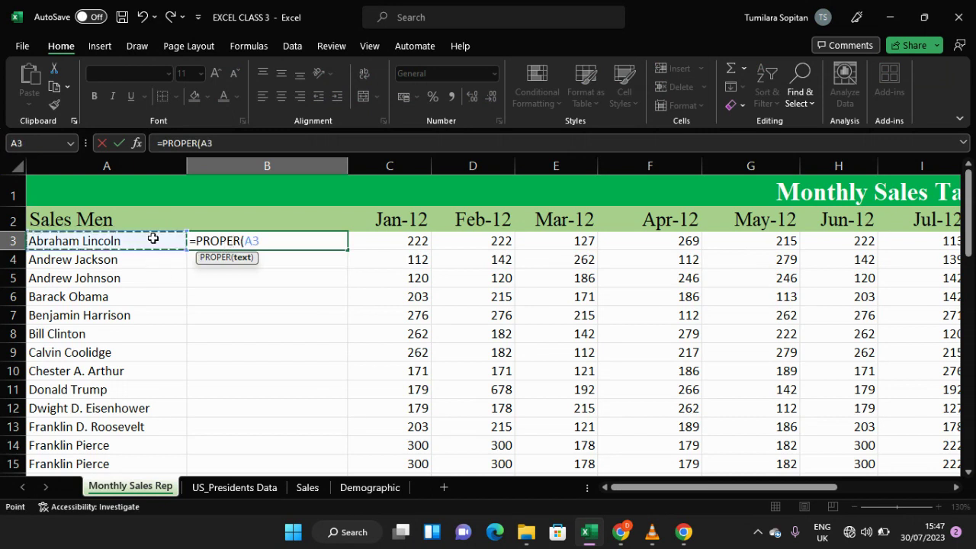
{"action": "key", "text": "Return"}
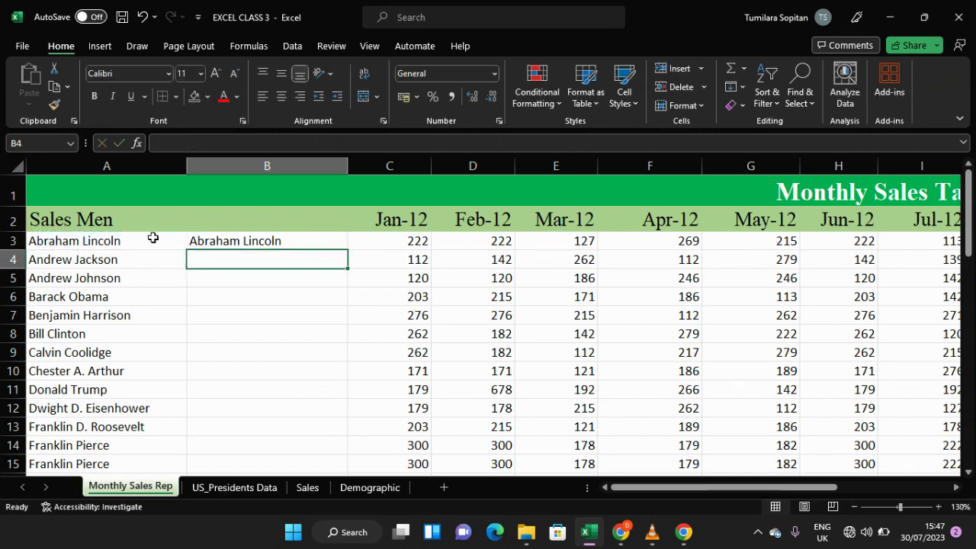
Step: Fill the PROPER formula from B3 down column B through row 50
{"action": "left_click", "coordinate": [280, 239]}
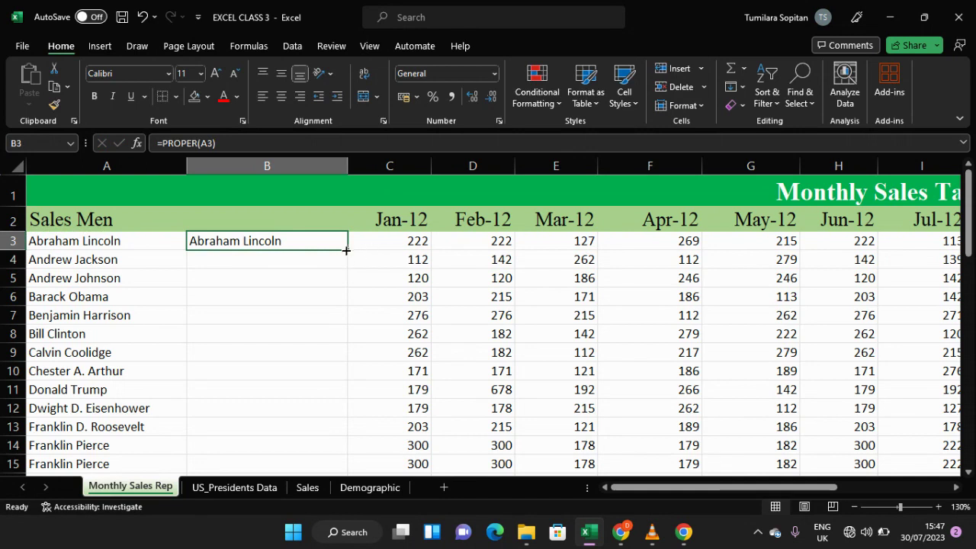
{"action": "left_click_drag", "start_coordinate": [348, 252], "coordinate": [305, 409]}
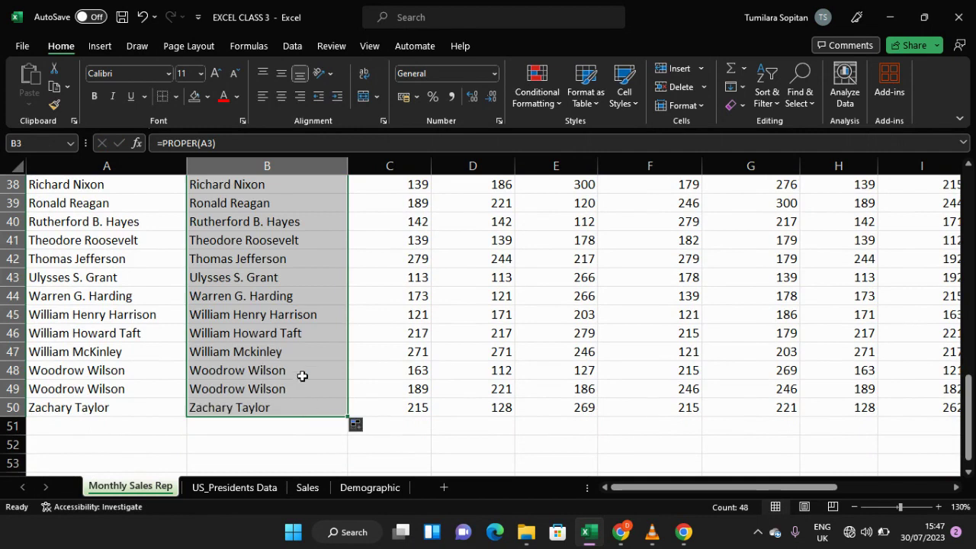
Step: Compare the converted names in column B against the original names in column A
{"action": "scroll", "coordinate": [302, 376], "scroll_direction": "up", "scroll_amount": 1}
{"action": "scroll", "coordinate": [302, 375], "scroll_direction": "up", "scroll_amount": 5}
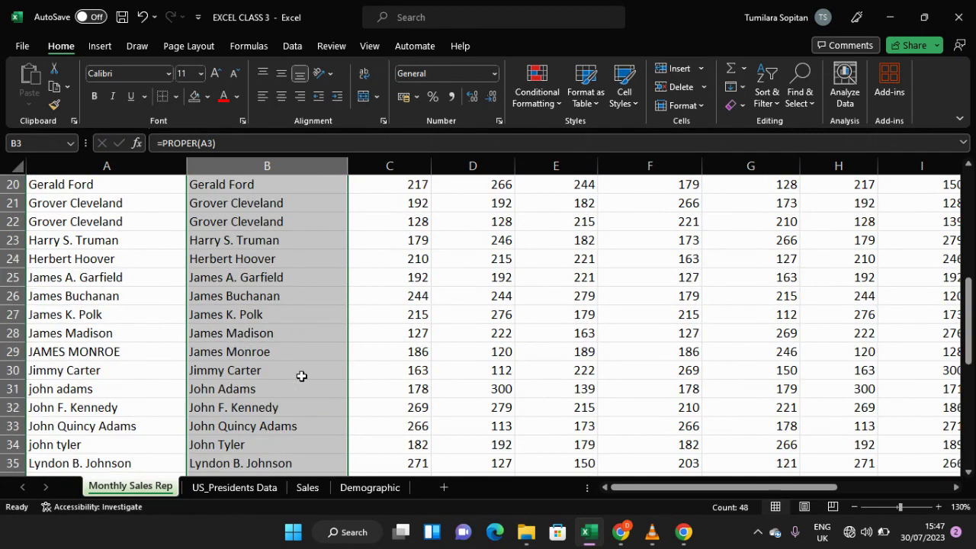
{"action": "scroll", "coordinate": [302, 375], "scroll_direction": "down", "scroll_amount": 4}
{"action": "scroll", "coordinate": [302, 375], "scroll_direction": "down", "scroll_amount": 2}
{"action": "scroll", "coordinate": [290, 374], "scroll_direction": "up", "scroll_amount": 3}
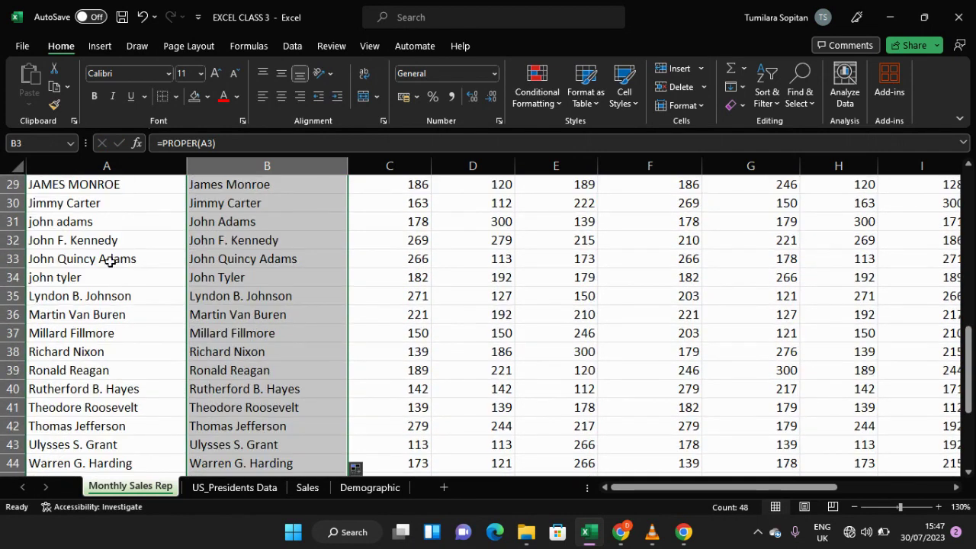
{"action": "left_click", "coordinate": [200, 279]}
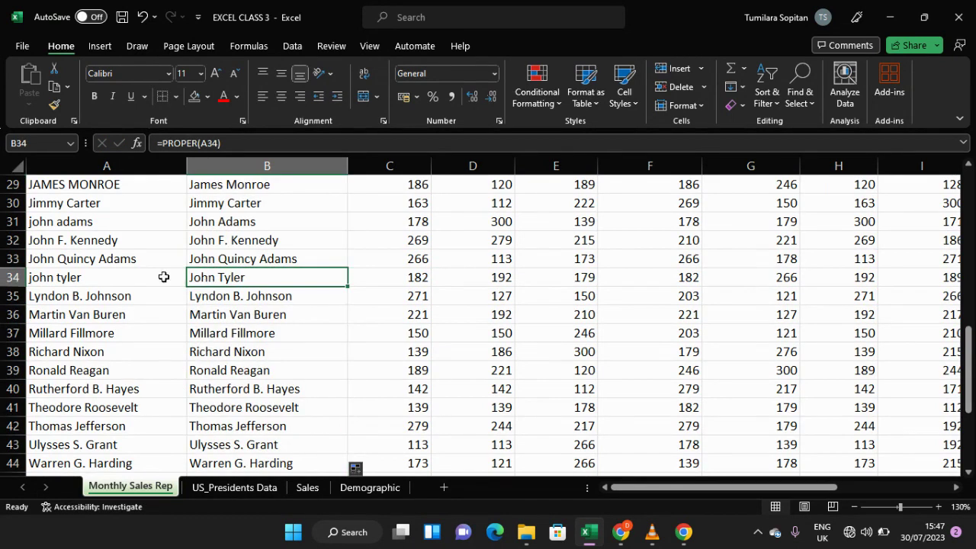
{"action": "left_click", "coordinate": [6, 278]}
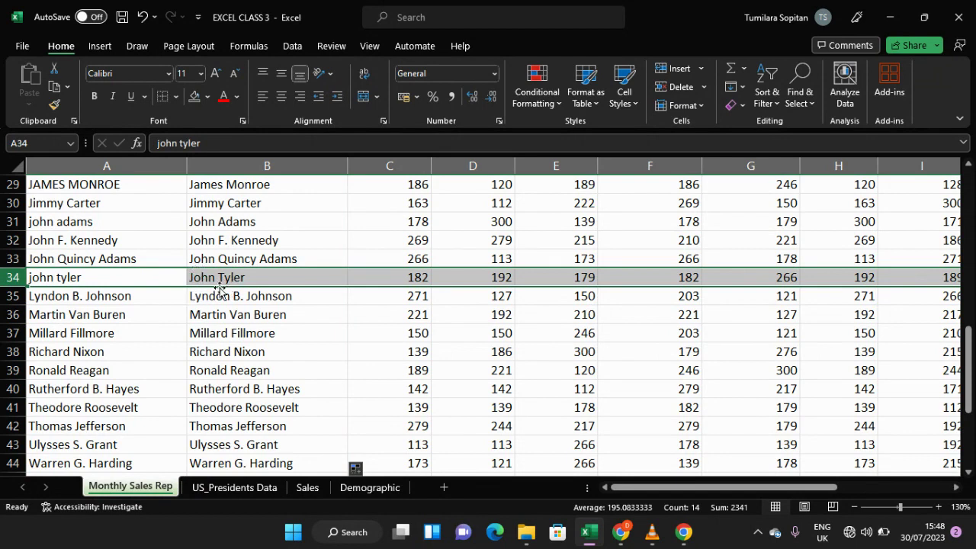
{"action": "scroll", "coordinate": [221, 284], "scroll_direction": "up", "scroll_amount": 10}
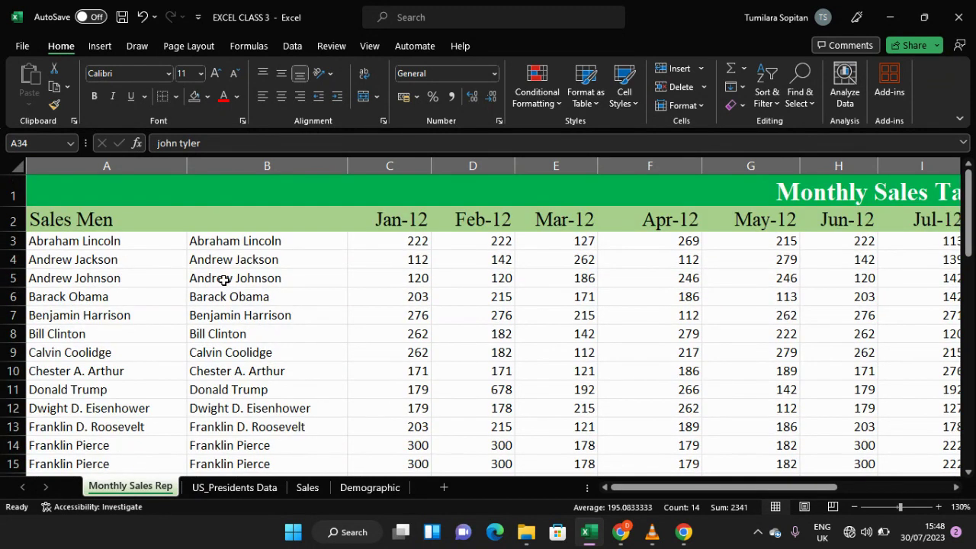
{"action": "left_click", "coordinate": [272, 280]}
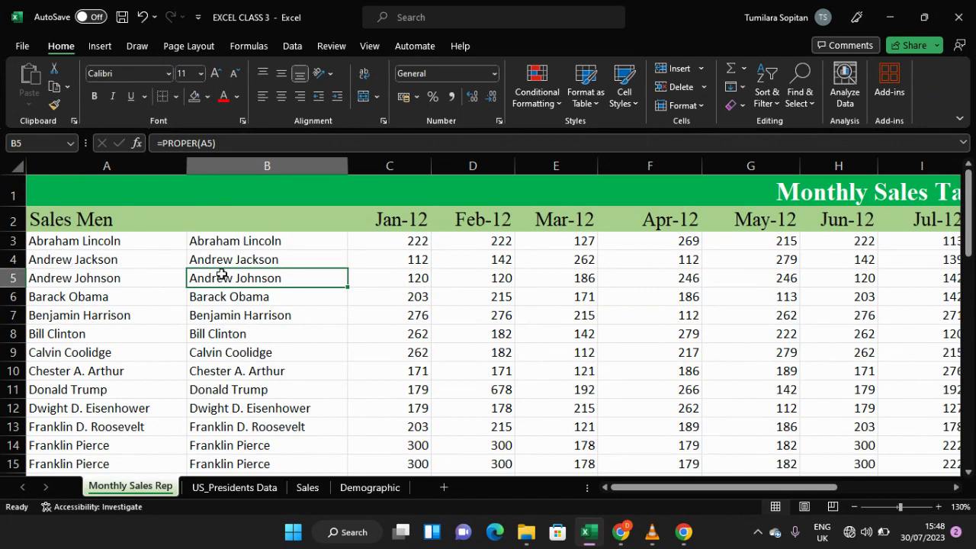
Step: Delete the original names column A and inspect the formula in cell A3
{"action": "left_click", "coordinate": [142, 167]}
{"action": "right_click", "coordinate": [142, 168]}
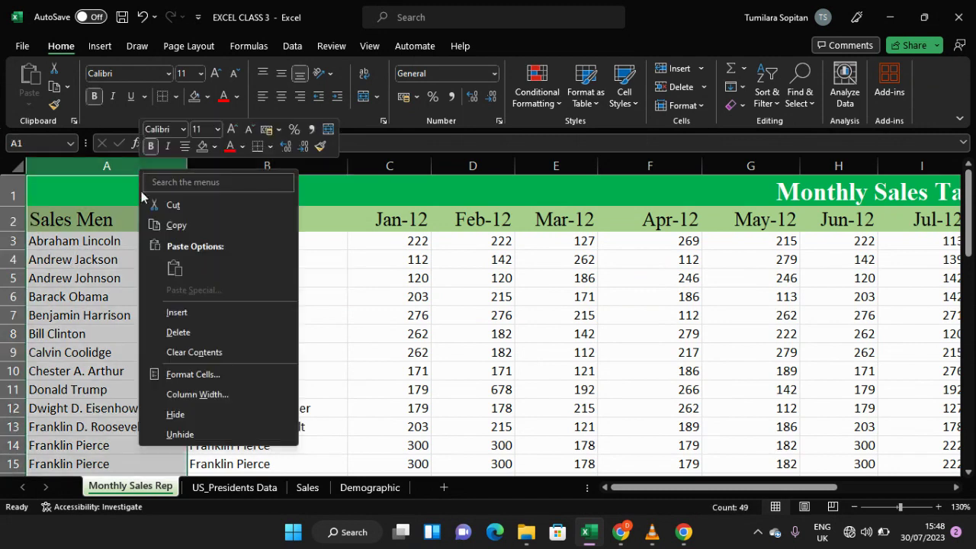
{"action": "left_click", "coordinate": [176, 332]}
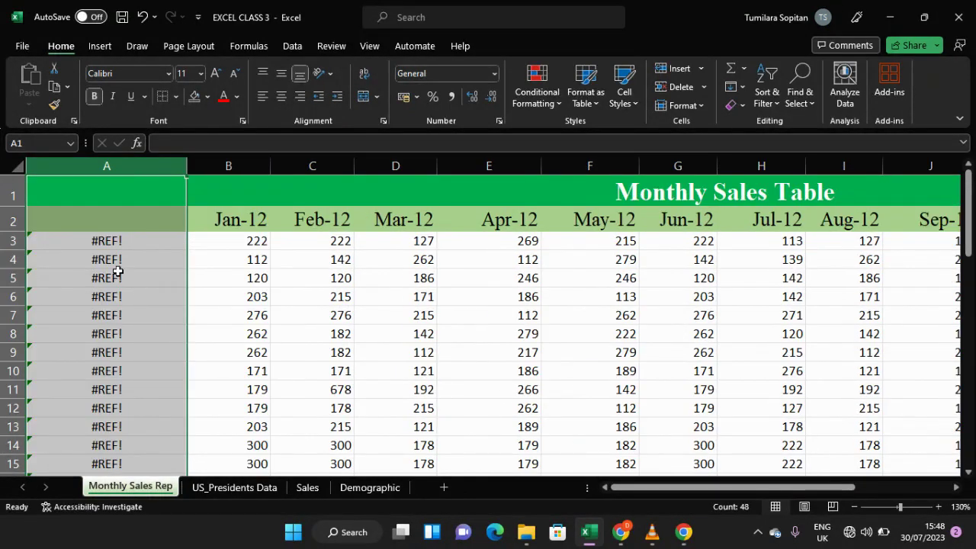
{"action": "left_click", "coordinate": [122, 248]}
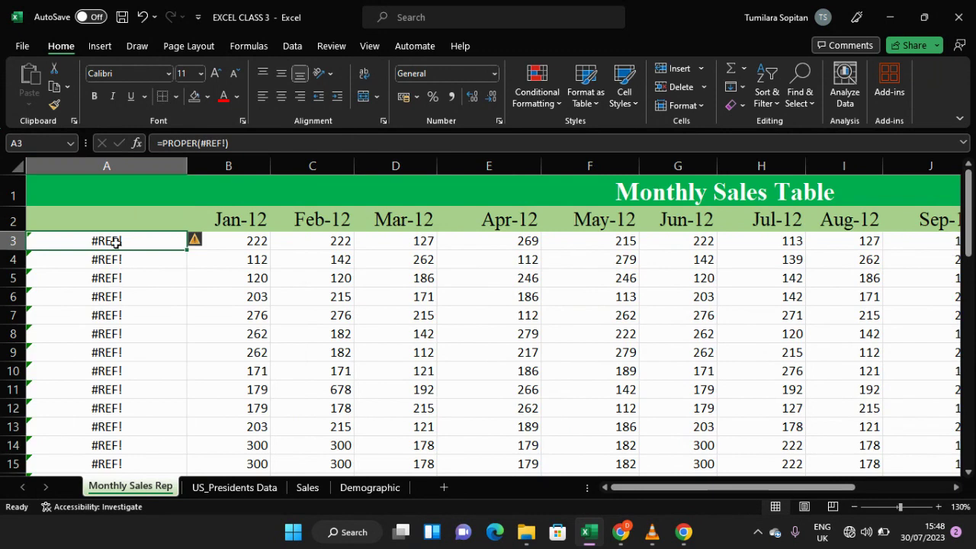
{"action": "scroll", "coordinate": [114, 243], "scroll_direction": "up", "scroll_amount": 2}
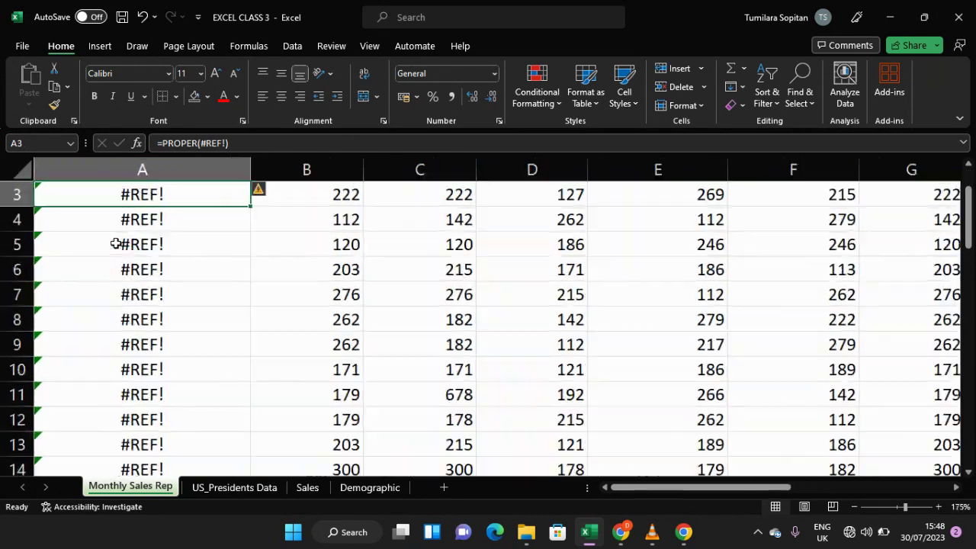
{"action": "scroll", "coordinate": [140, 253], "scroll_direction": "up", "scroll_amount": 1}
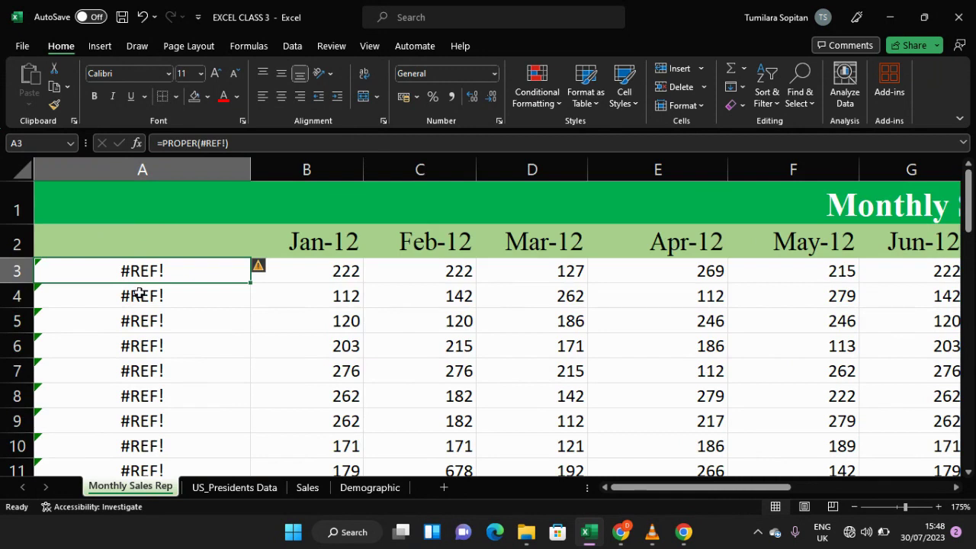
Step: Undo the deletion of the original names column to restore it next to the PROPER formulas
{"action": "scroll", "coordinate": [139, 301], "scroll_direction": "down", "scroll_amount": 9}
{"action": "scroll", "coordinate": [141, 311], "scroll_direction": "up", "scroll_amount": 9}
{"action": "mouse_move", "coordinate": [262, 276]}
{"action": "scroll", "coordinate": [223, 291], "scroll_direction": "down", "scroll_amount": 1, "text": "ctrl"}
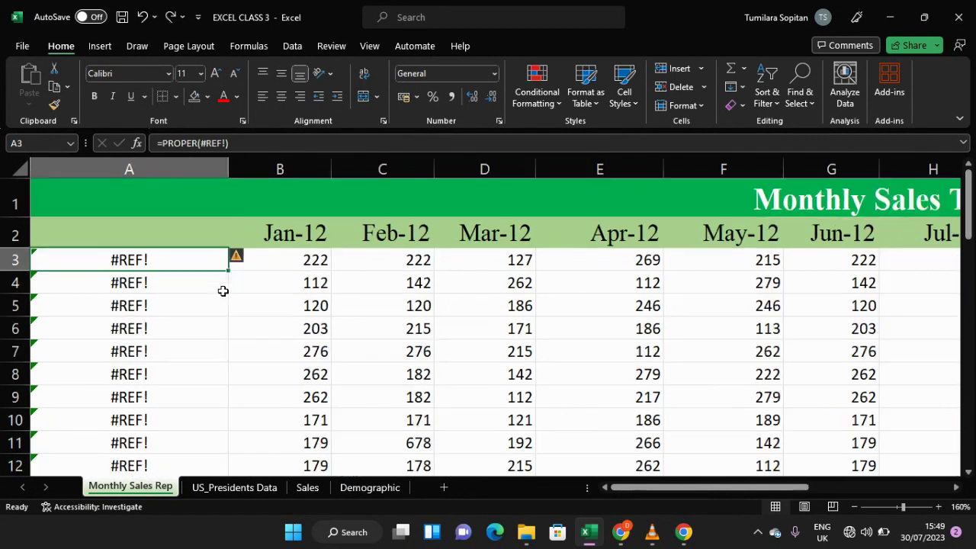
{"action": "scroll", "coordinate": [223, 291], "scroll_direction": "down", "scroll_amount": 2, "text": "ctrl"}
{"action": "key", "text": "ctrl+z"}
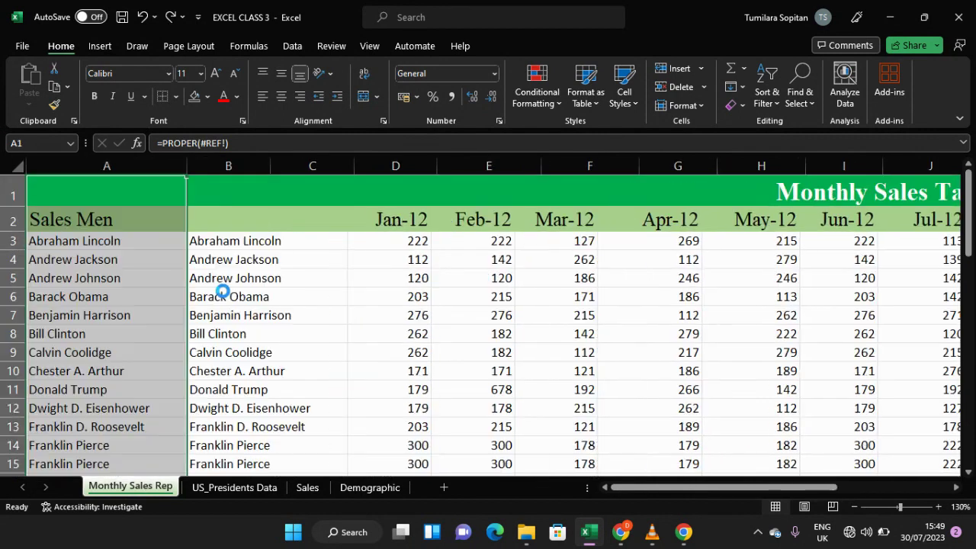
Step: Inspect the contents of cells A3, A4 and the PROPER formula in B3
{"action": "left_click", "coordinate": [163, 254]}
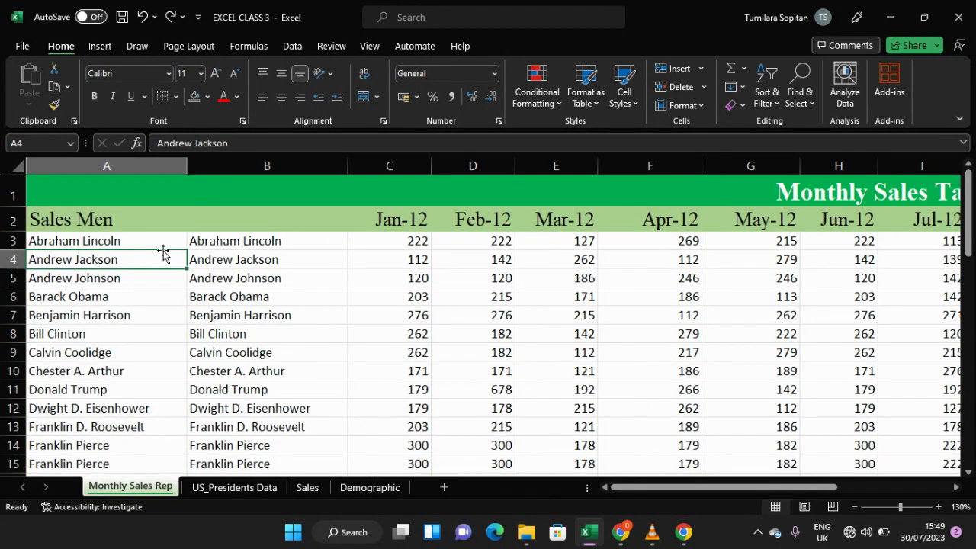
{"action": "left_click", "coordinate": [101, 239]}
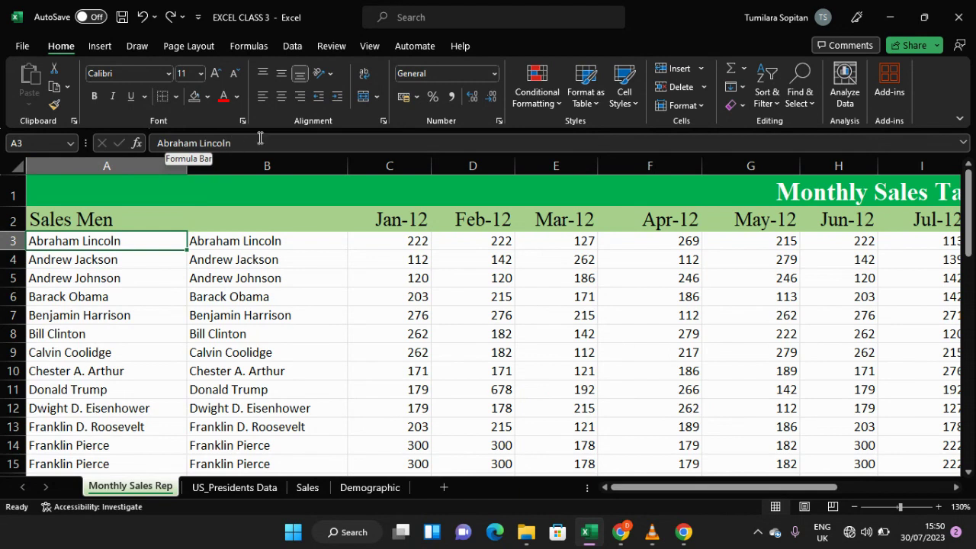
{"action": "left_click", "coordinate": [228, 244]}
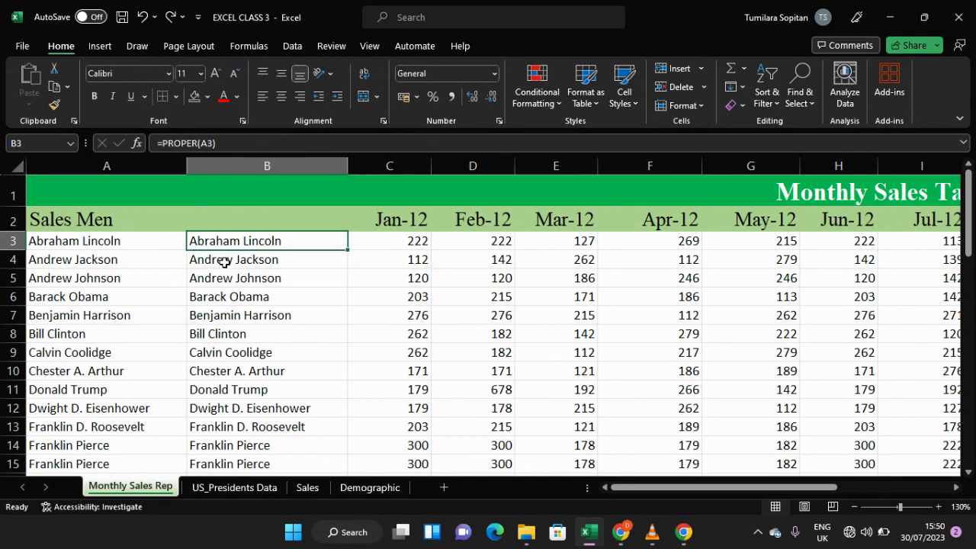
{"action": "left_click", "coordinate": [116, 240]}
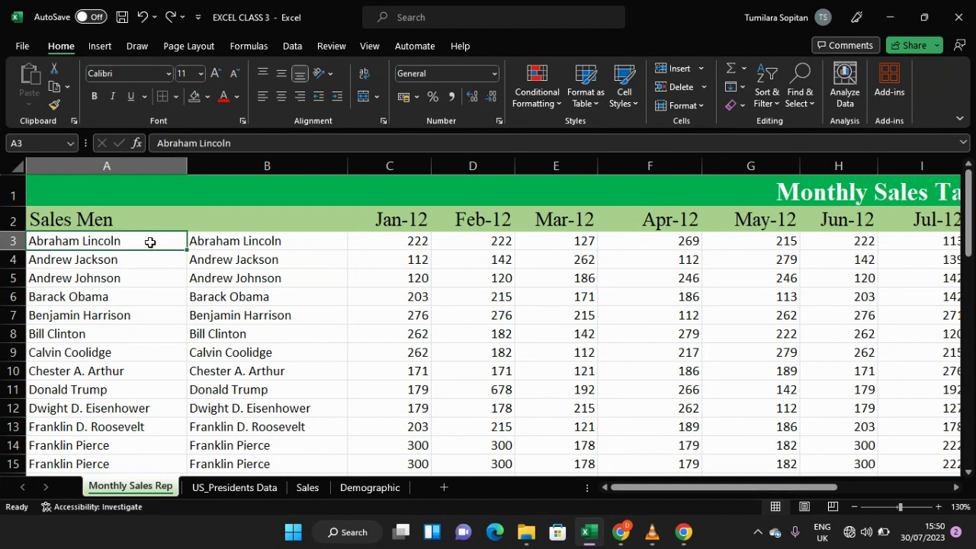
Step: Try to fill A3 down column A through row 50, then undo the fill
{"action": "left_click_drag", "start_coordinate": [187, 251], "coordinate": [166, 453]}
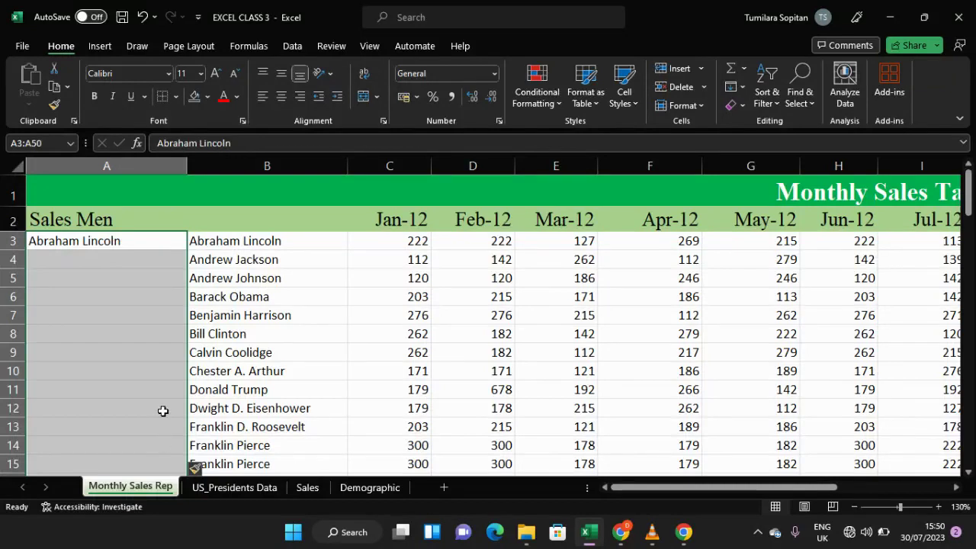
{"action": "key", "text": "ctrl+z"}
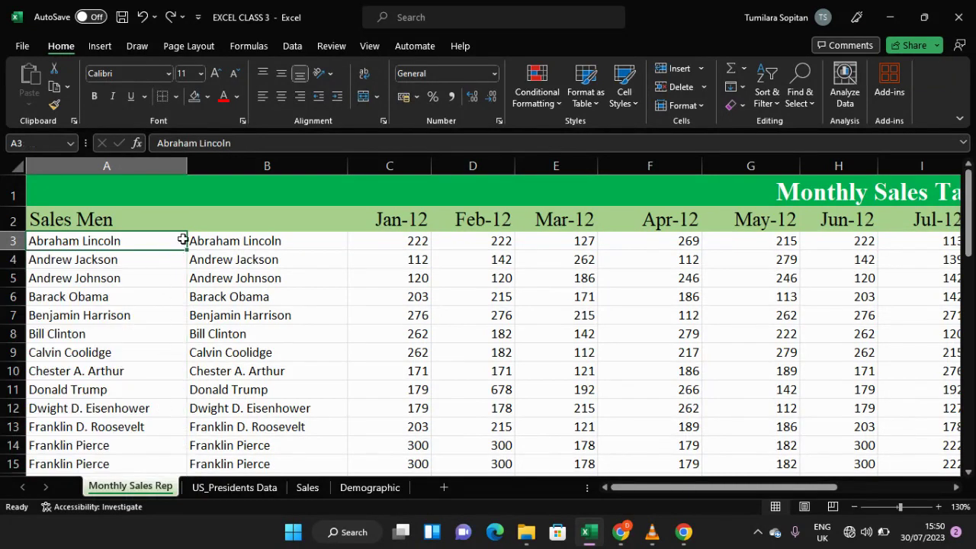
Step: Copy the names in A3:A50 and paste them into B3:B50 as values and number formatting
{"action": "left_click_drag", "start_coordinate": [182, 239], "coordinate": [133, 409]}
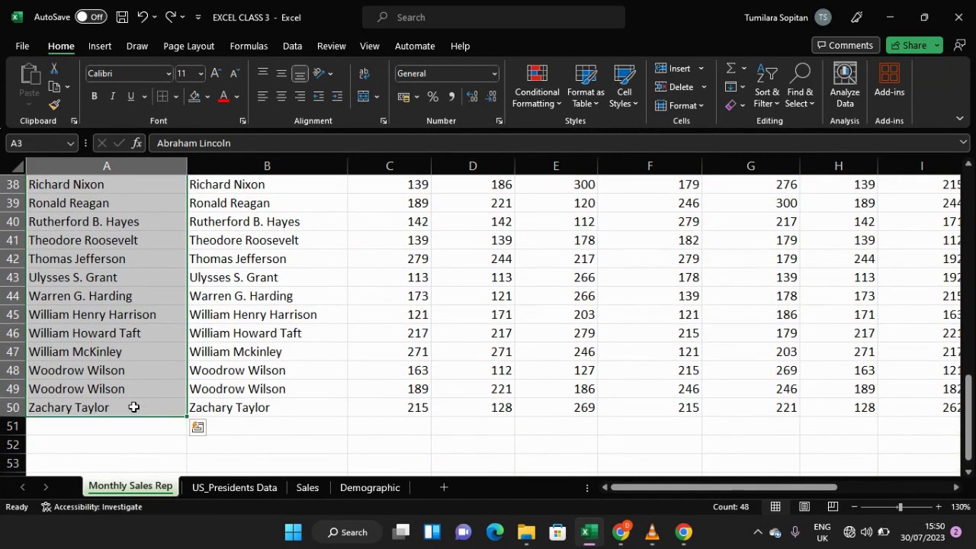
{"action": "key", "text": "ctrl+c"}
{"action": "scroll", "coordinate": [134, 407], "scroll_direction": "up", "scroll_amount": 11}
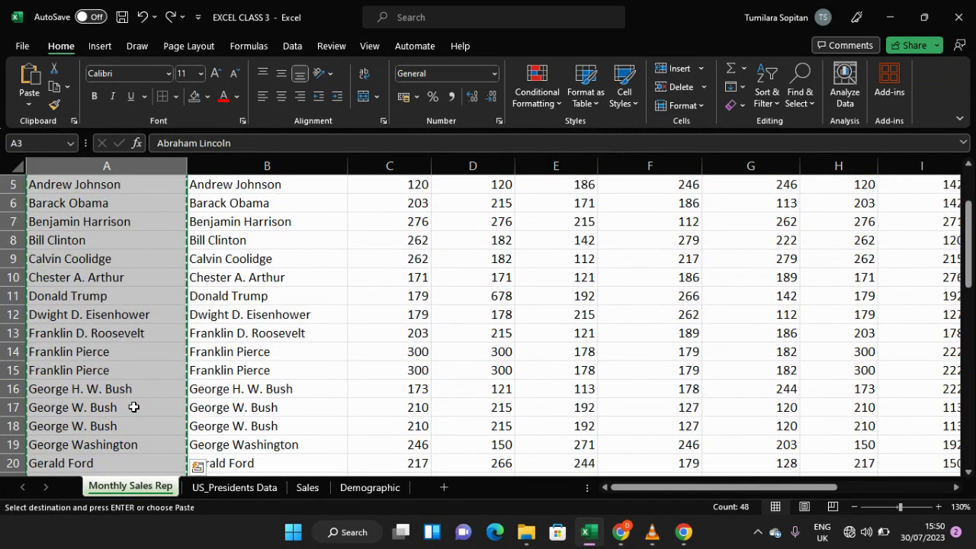
{"action": "scroll", "coordinate": [133, 407], "scroll_direction": "up", "scroll_amount": 2}
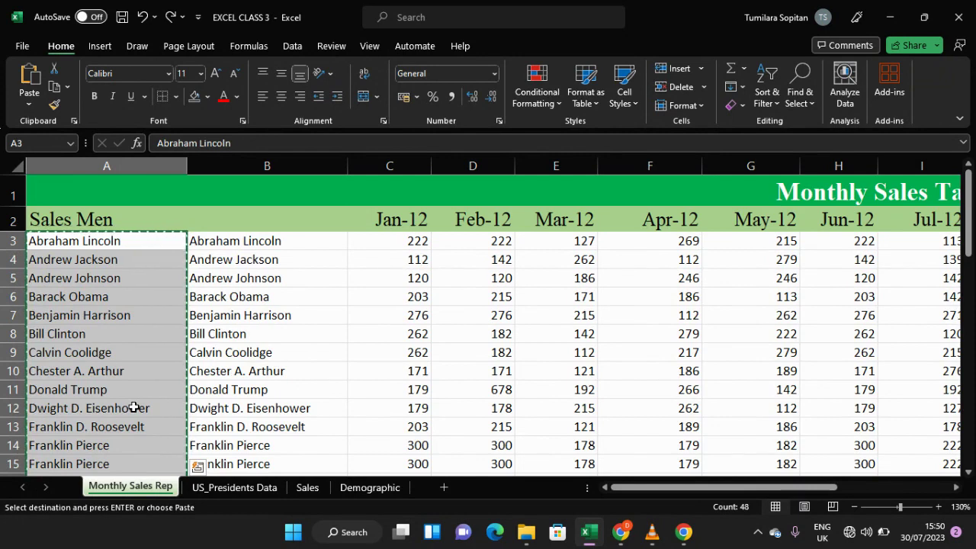
{"action": "left_click", "coordinate": [282, 240]}
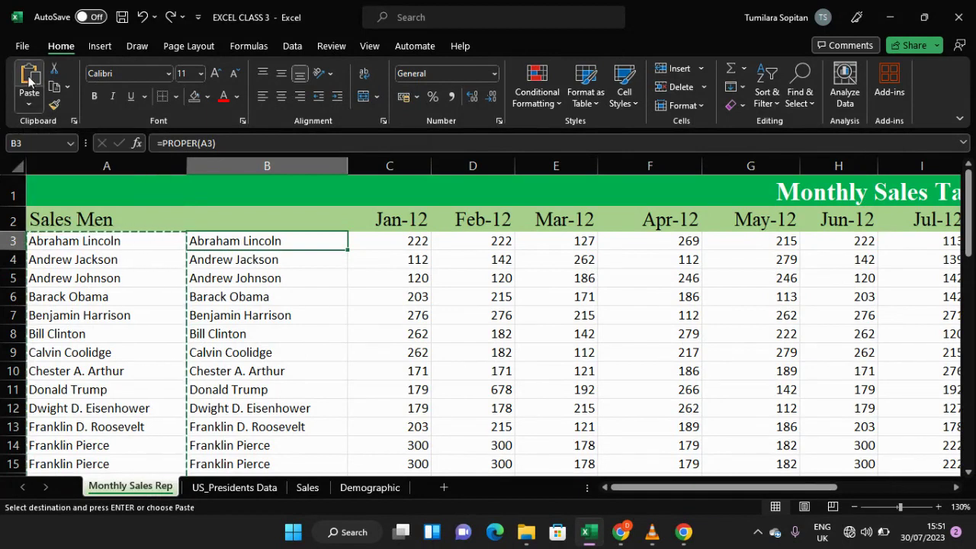
{"action": "left_click", "coordinate": [29, 106]}
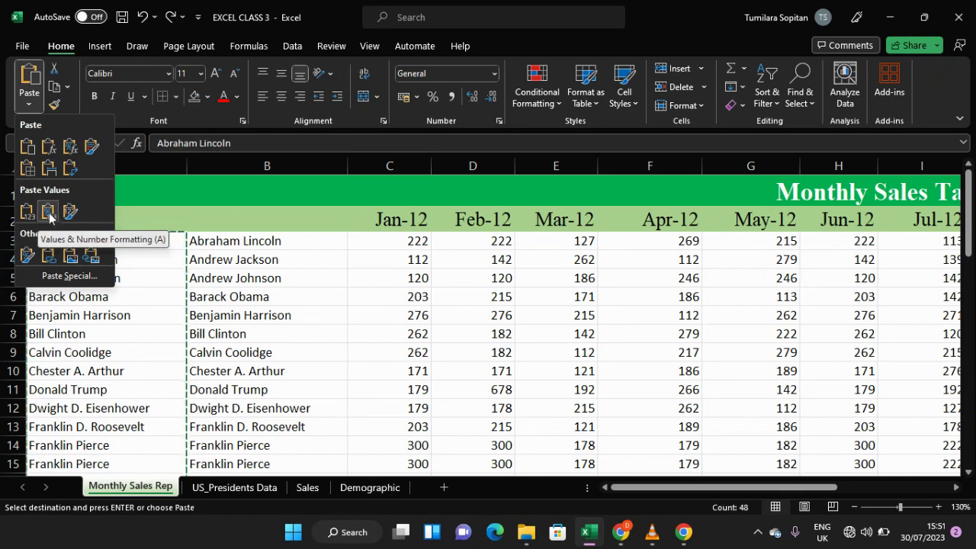
{"action": "left_click", "coordinate": [47, 215]}
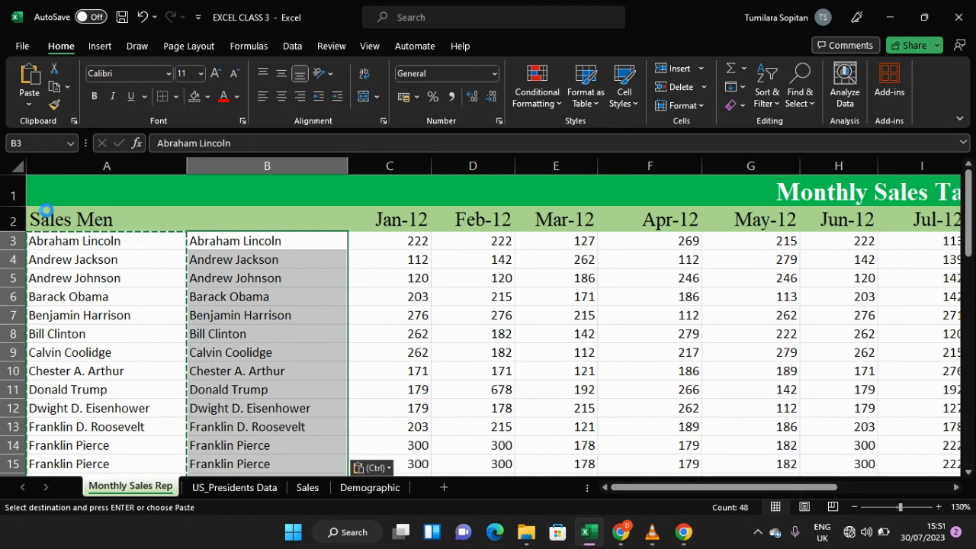
Step: Check the pasted contents of cells B3 through B7
{"action": "double_click", "coordinate": [258, 260]}
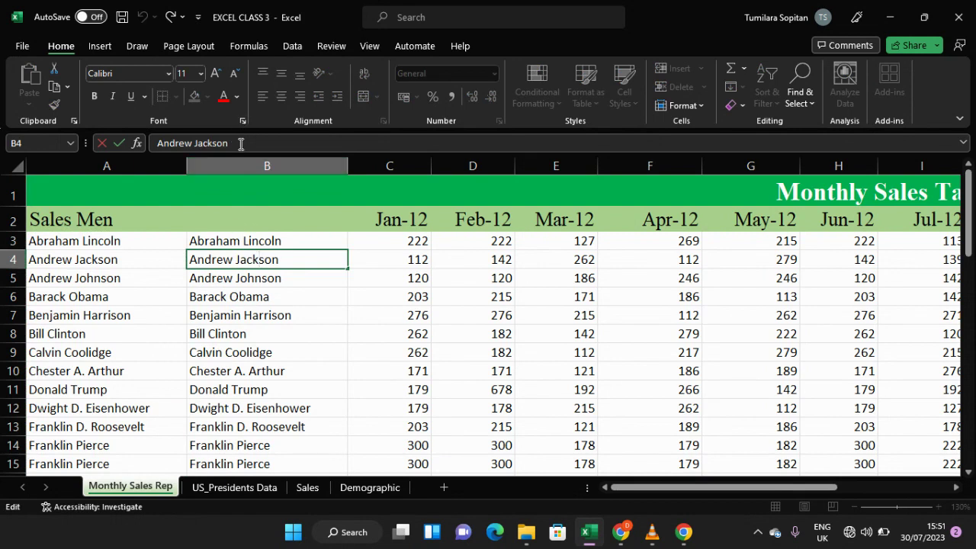
{"action": "left_click", "coordinate": [296, 242]}
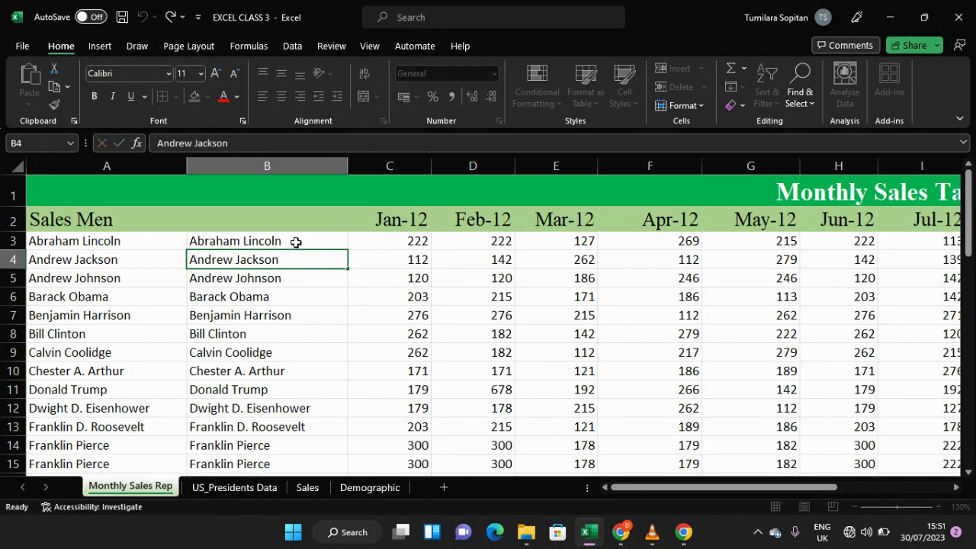
{"action": "left_click", "coordinate": [296, 260]}
{"action": "left_click", "coordinate": [296, 277]}
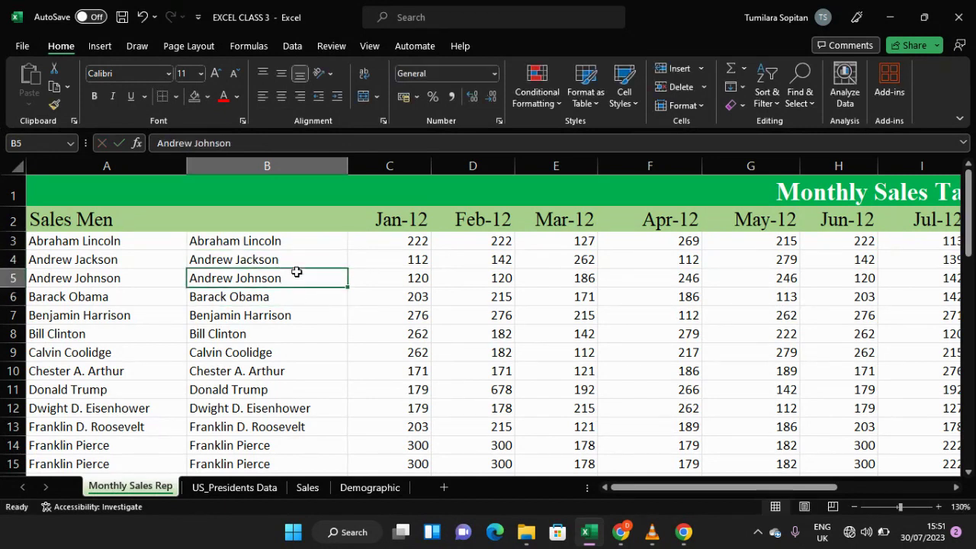
{"action": "left_click", "coordinate": [287, 319]}
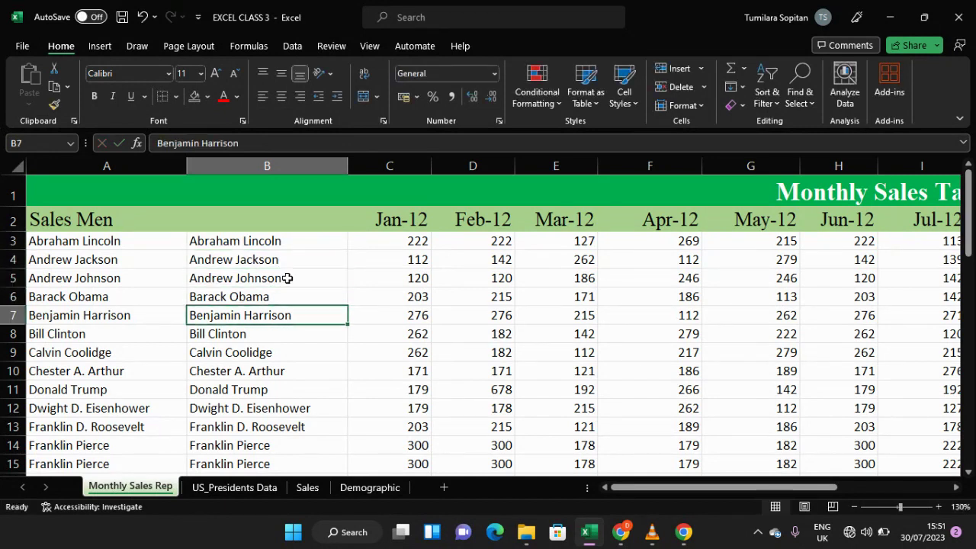
Step: Delete column A from the Monthly Sales table
{"action": "scroll", "coordinate": [286, 279], "scroll_direction": "down", "scroll_amount": 5, "text": "ctrl"}
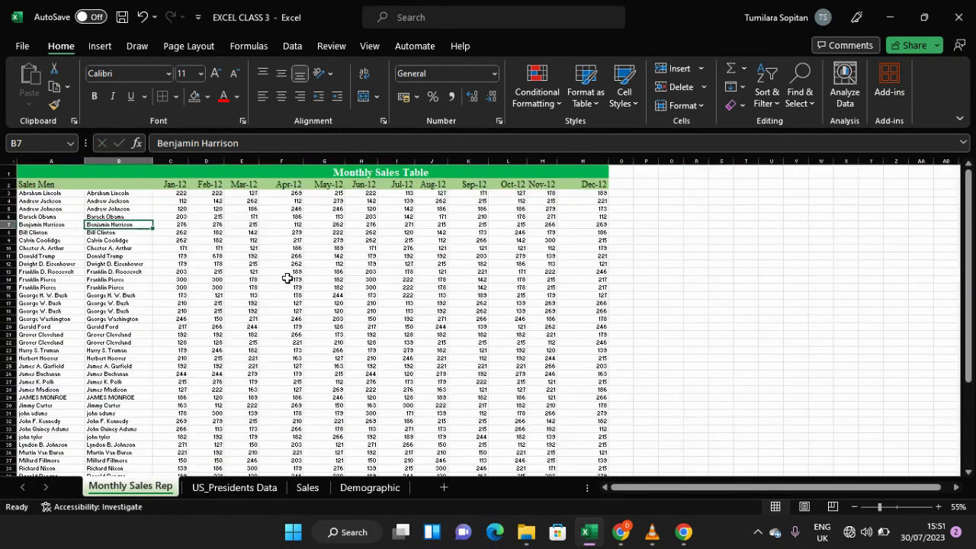
{"action": "scroll", "coordinate": [287, 279], "scroll_direction": "up", "scroll_amount": 3, "text": "ctrl"}
{"action": "scroll", "coordinate": [282, 276], "scroll_direction": "up", "scroll_amount": 2}
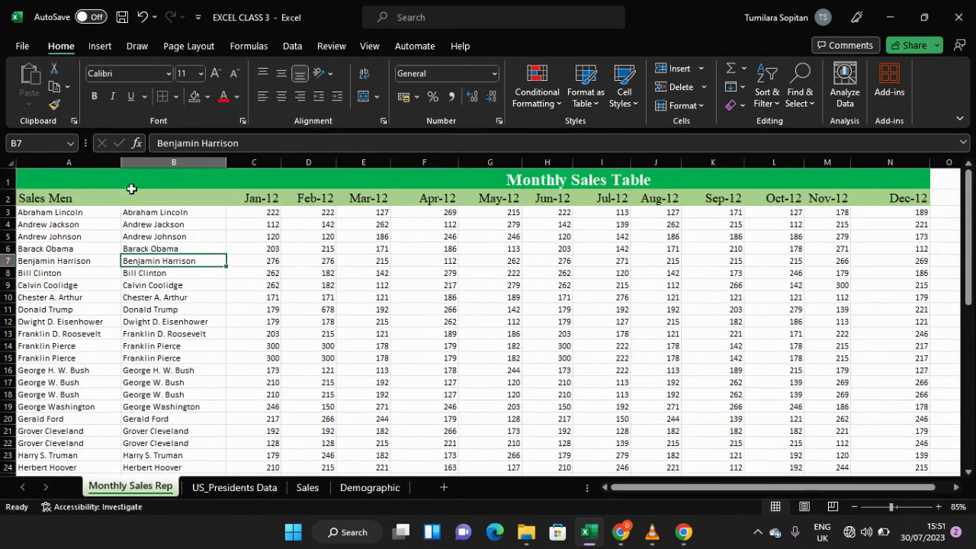
{"action": "left_click", "coordinate": [82, 164]}
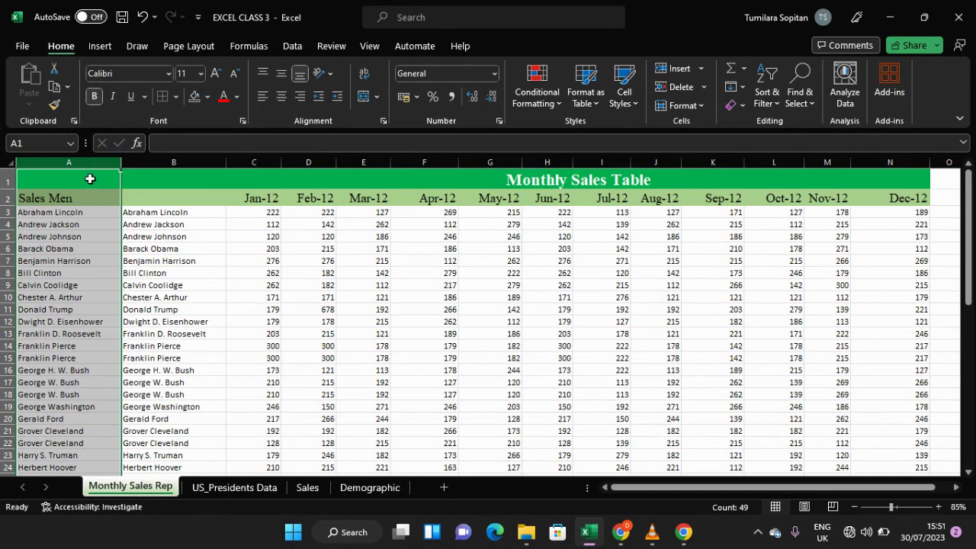
{"action": "right_click", "coordinate": [87, 165]}
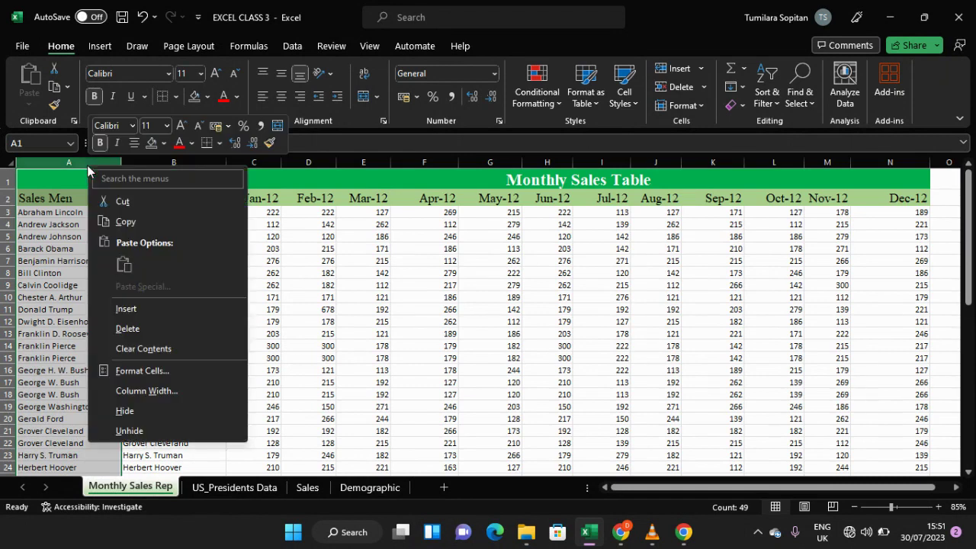
{"action": "left_click", "coordinate": [122, 329]}
Step: Enter the header Sales Men in cell A2
{"action": "left_click", "coordinate": [59, 197]}
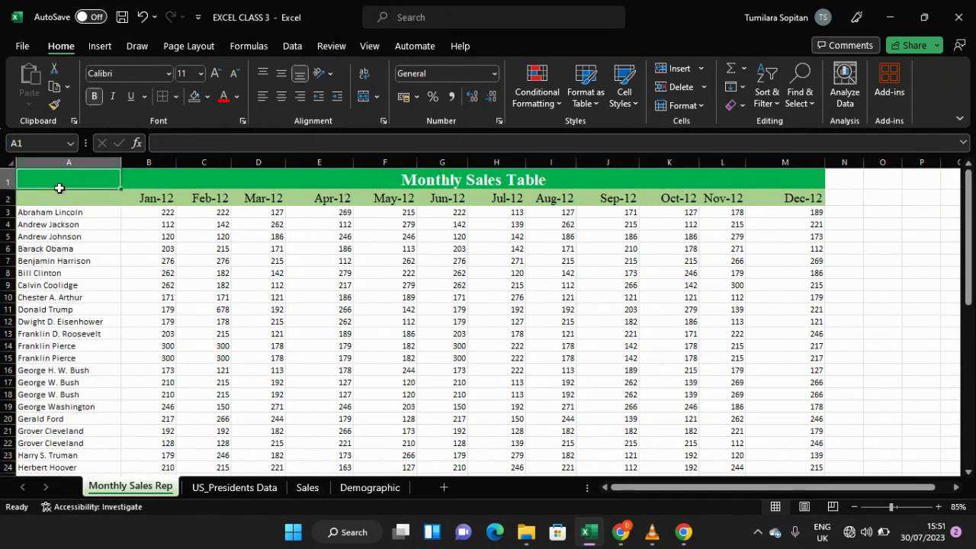
{"action": "type", "text": "S"}
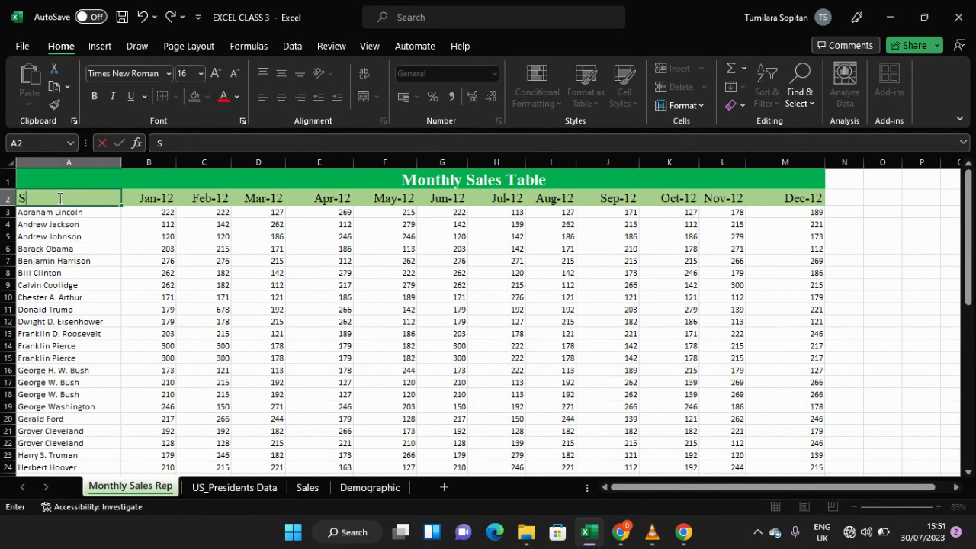
{"action": "type", "text": "ales Mne"}
{"action": "key", "text": "BackSpace"}
{"action": "key", "text": "BackSpace"}
{"action": "type", "text": "en"}
{"action": "key", "text": "Return"}
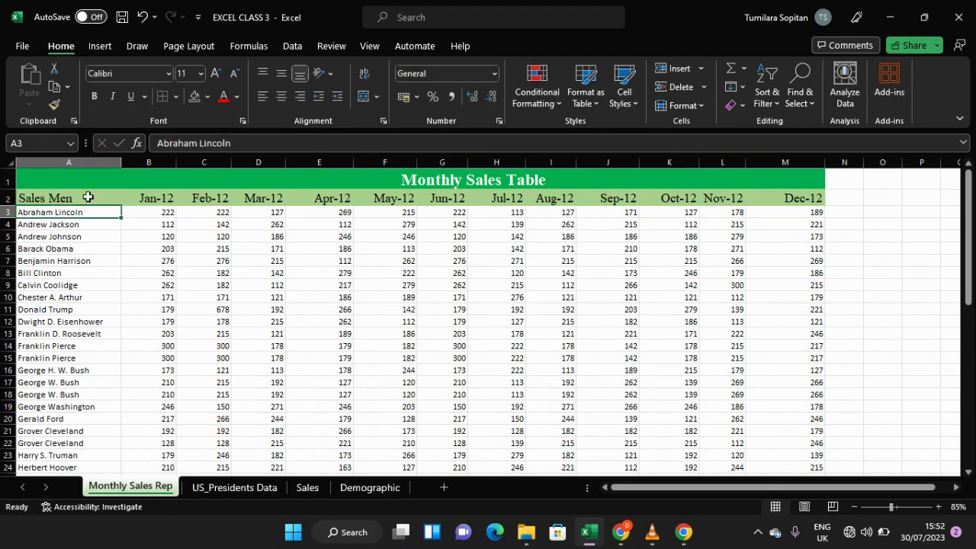
Step: Scroll through the Sales Men list to review the names down to row 50
{"action": "scroll", "coordinate": [216, 267], "scroll_direction": "down", "scroll_amount": 10}
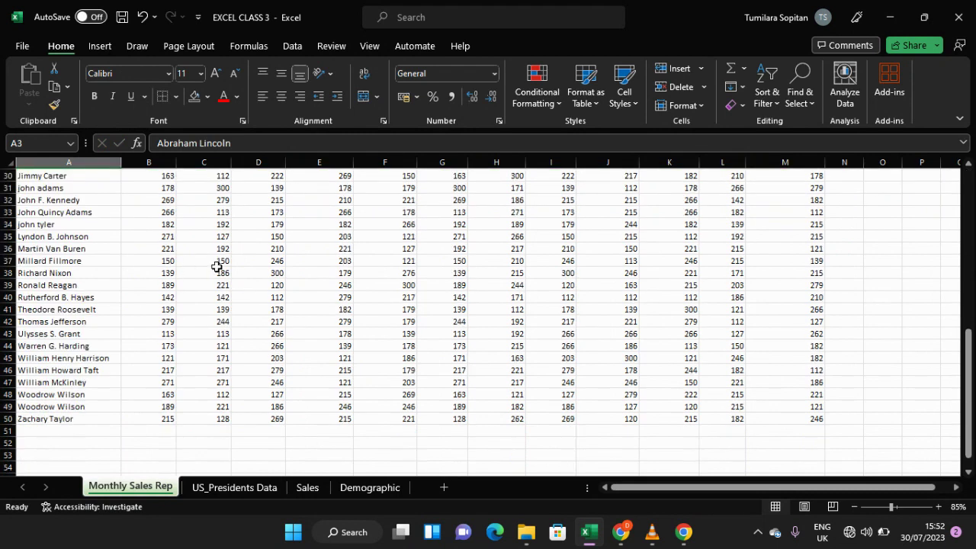
{"action": "scroll", "coordinate": [217, 267], "scroll_direction": "up", "scroll_amount": 10}
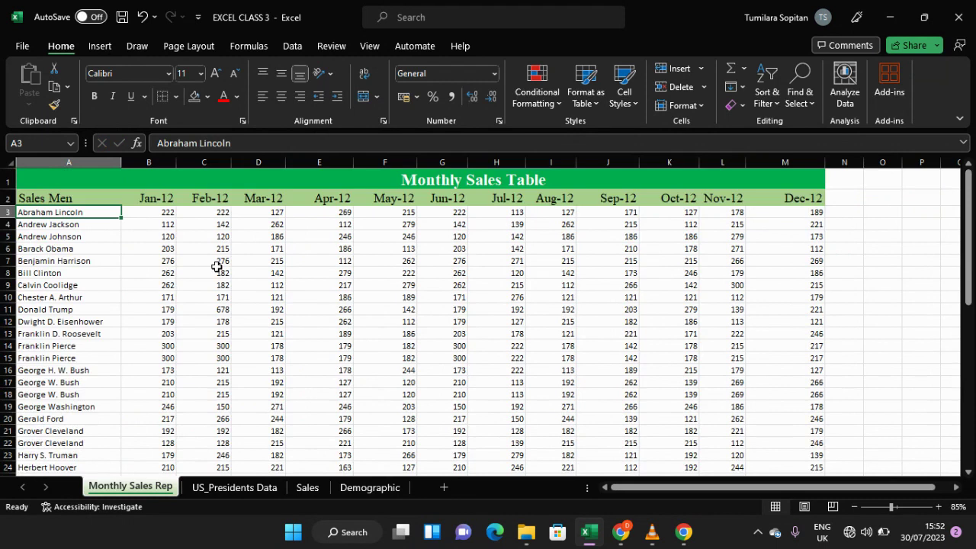
{"action": "scroll", "coordinate": [216, 267], "scroll_direction": "down", "scroll_amount": 9}
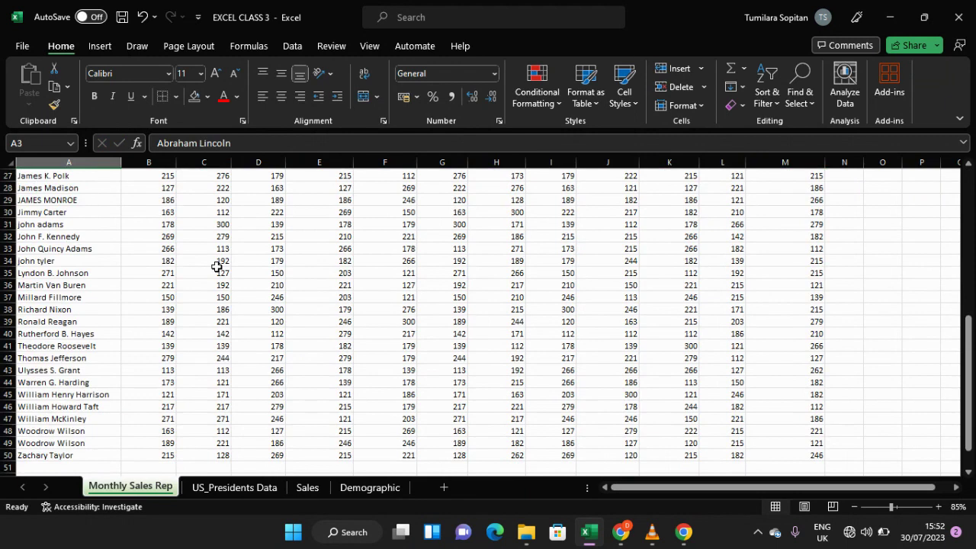
{"action": "scroll", "coordinate": [216, 267], "scroll_direction": "up", "scroll_amount": 9}
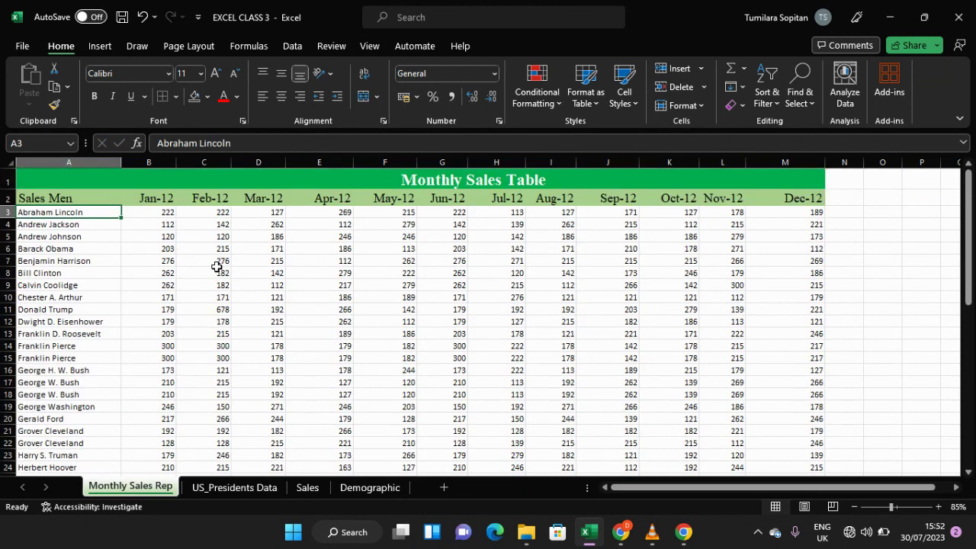
{"action": "scroll", "coordinate": [217, 267], "scroll_direction": "down", "scroll_amount": 9}
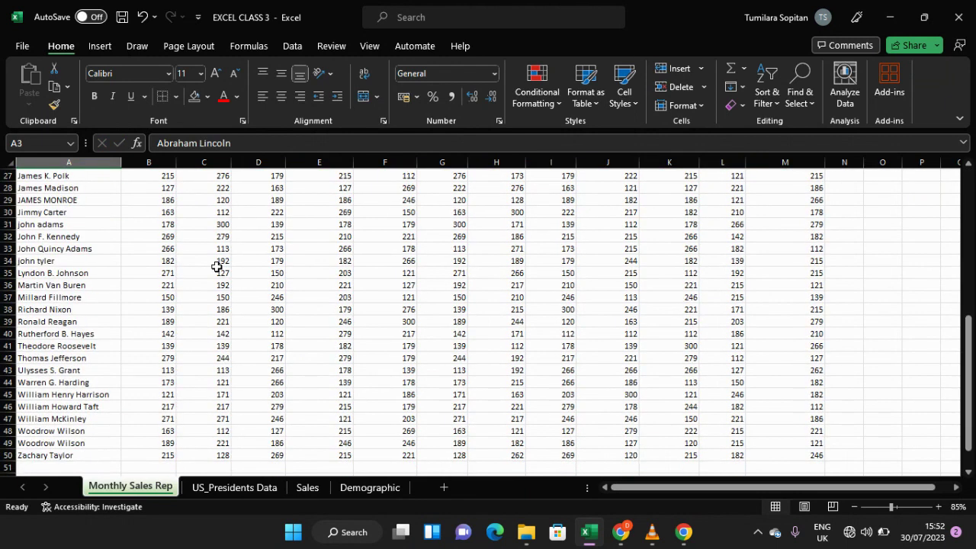
{"action": "scroll", "coordinate": [216, 267], "scroll_direction": "up", "scroll_amount": 9}
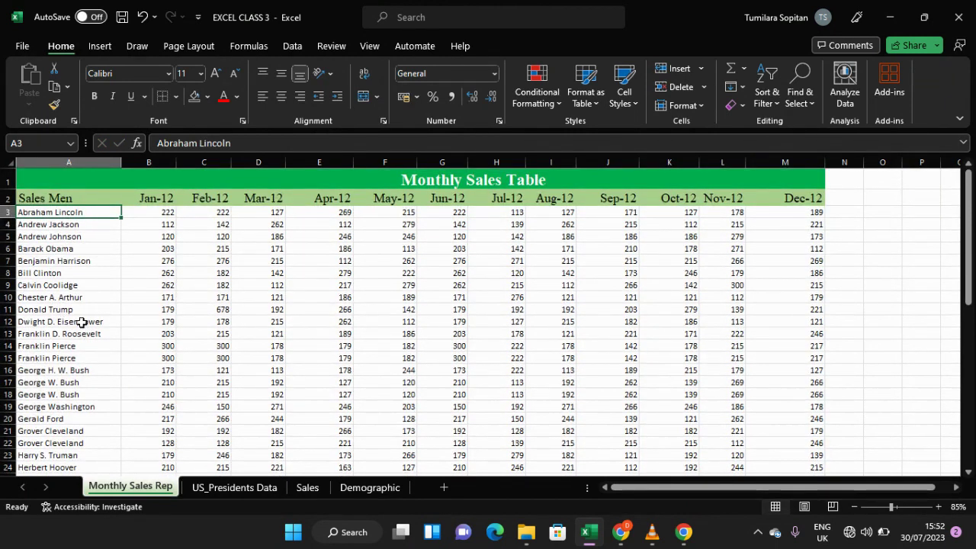
{"action": "scroll", "coordinate": [84, 328], "scroll_direction": "down", "scroll_amount": 6}
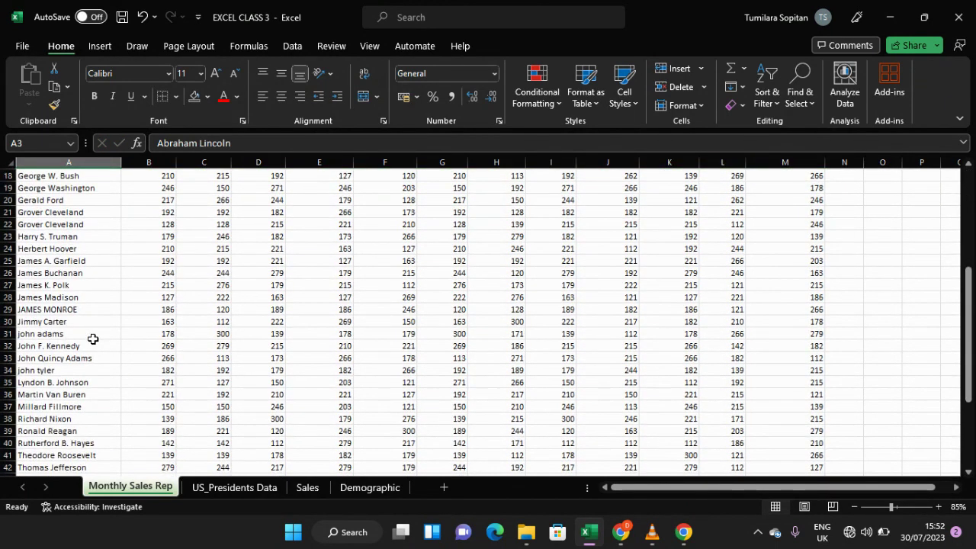
{"action": "scroll", "coordinate": [92, 338], "scroll_direction": "down", "scroll_amount": 3}
{"action": "scroll", "coordinate": [92, 339], "scroll_direction": "up", "scroll_amount": 9}
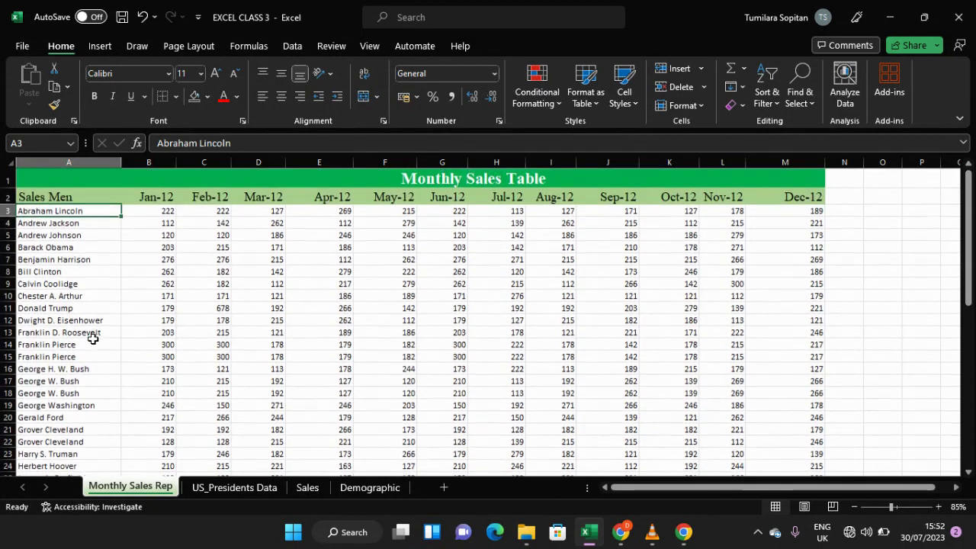
{"action": "scroll", "coordinate": [93, 338], "scroll_direction": "down", "scroll_amount": 3}
{"action": "scroll", "coordinate": [92, 338], "scroll_direction": "down", "scroll_amount": 4}
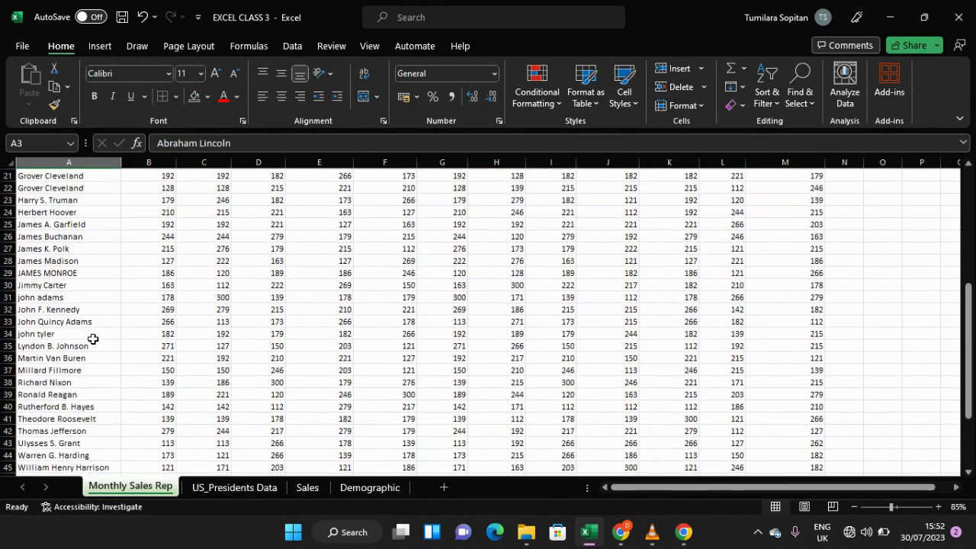
{"action": "scroll", "coordinate": [92, 339], "scroll_direction": "down", "scroll_amount": 2}
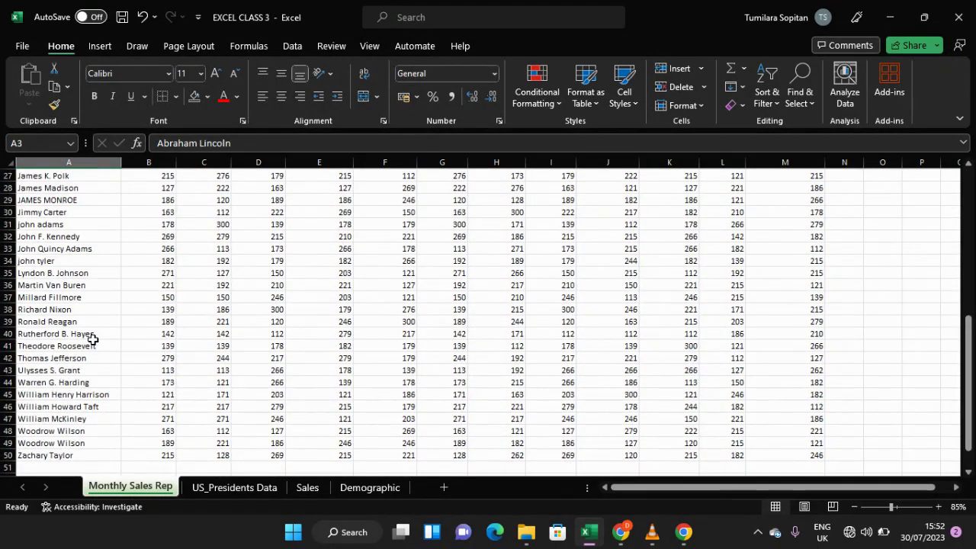
Step: Remove duplicate rows from the Monthly Sales table, comparing only the Sales Men column
{"action": "scroll", "coordinate": [92, 338], "scroll_direction": "up", "scroll_amount": 8}
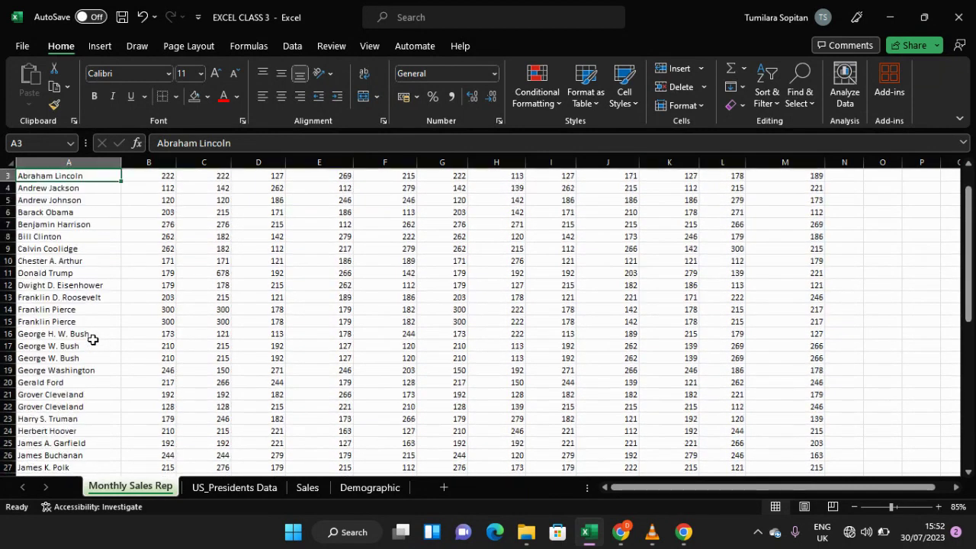
{"action": "scroll", "coordinate": [92, 338], "scroll_direction": "up", "scroll_amount": 1}
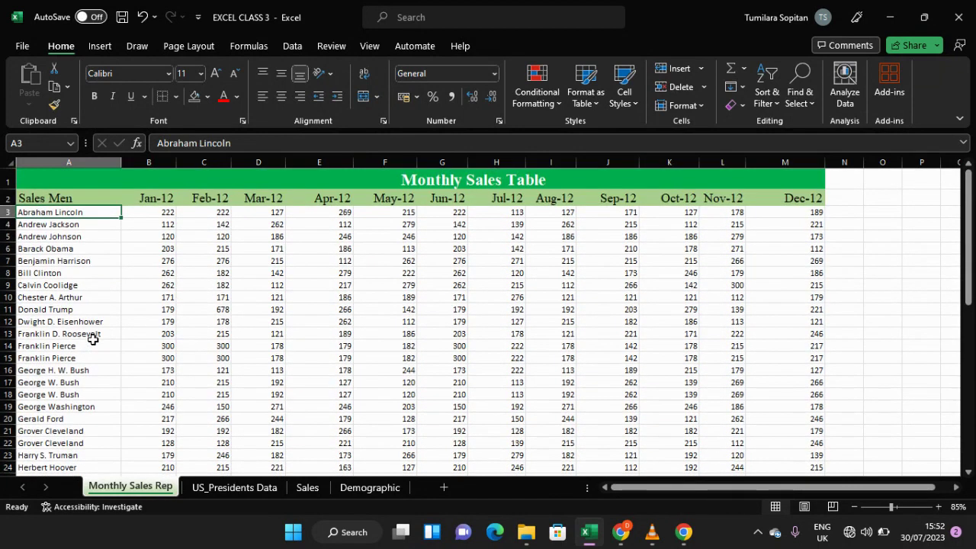
{"action": "scroll", "coordinate": [98, 328], "scroll_direction": "down", "scroll_amount": 3}
{"action": "scroll", "coordinate": [102, 333], "scroll_direction": "up", "scroll_amount": 3}
{"action": "left_click", "coordinate": [203, 323]}
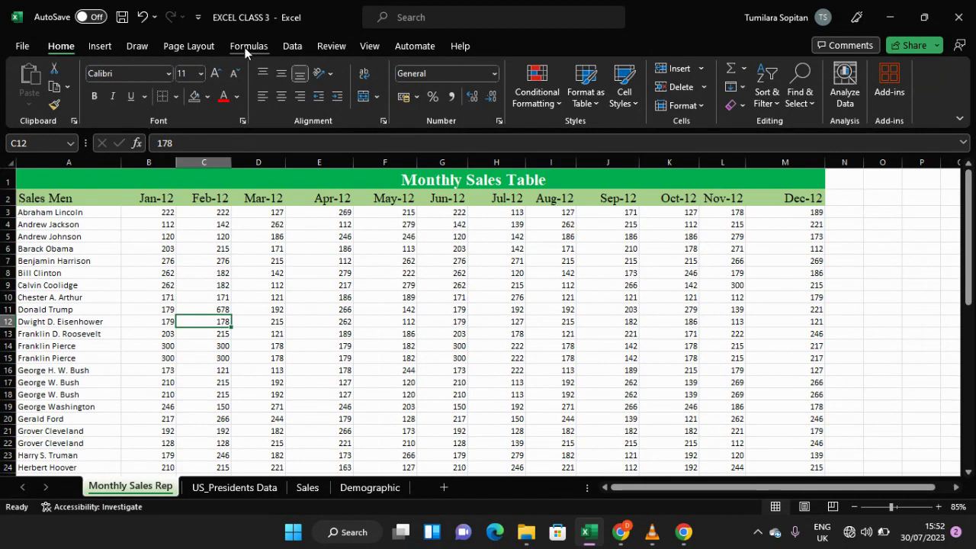
{"action": "left_click", "coordinate": [285, 45]}
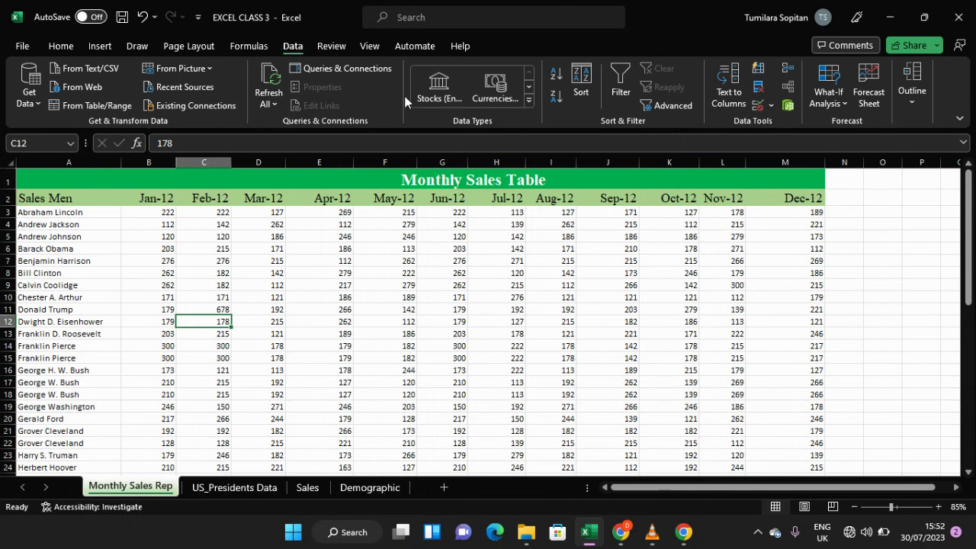
{"action": "left_click", "coordinate": [759, 93]}
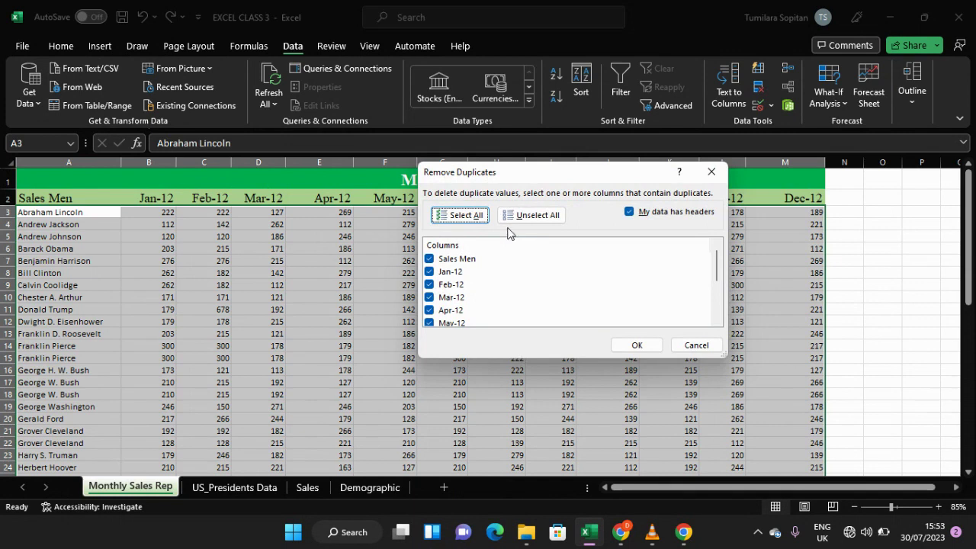
{"action": "left_click", "coordinate": [430, 260]}
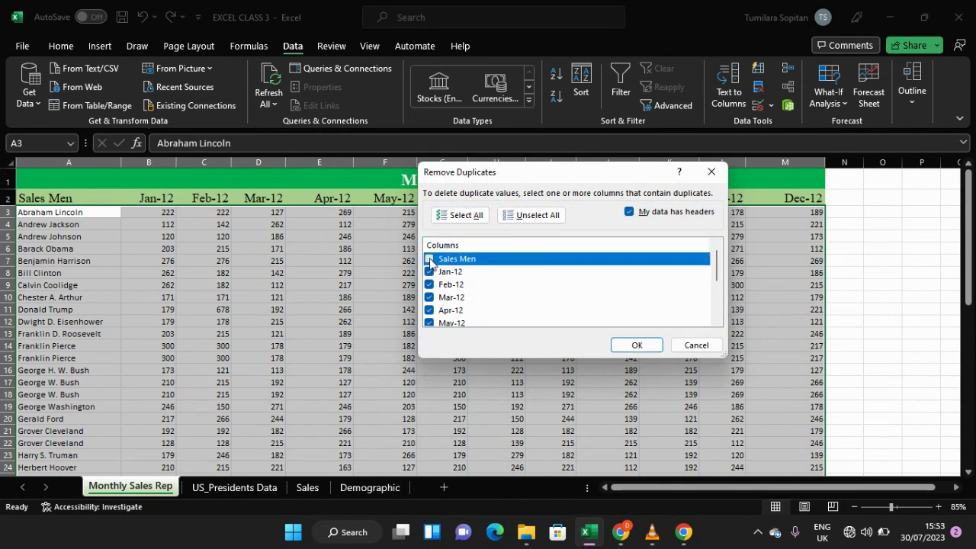
{"action": "left_click", "coordinate": [430, 259]}
{"action": "left_click", "coordinate": [430, 284]}
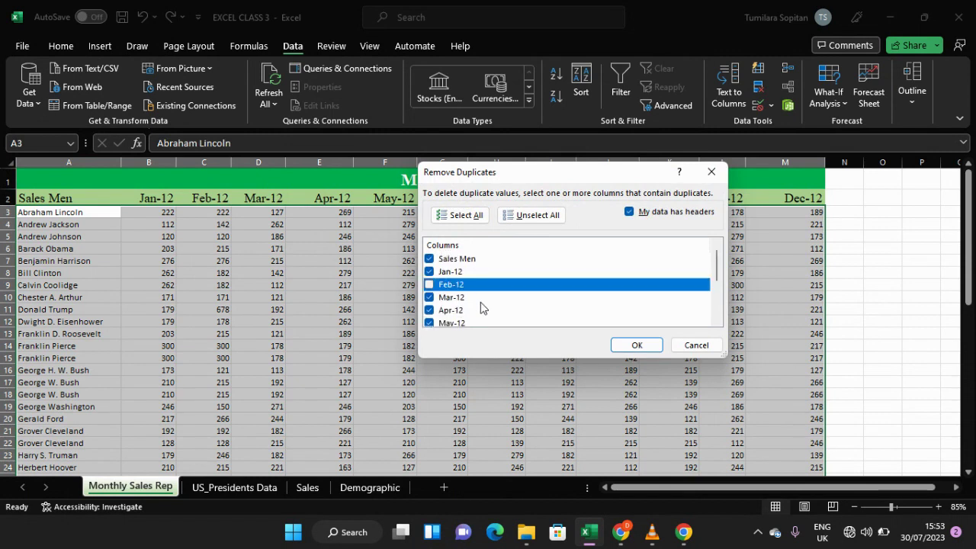
{"action": "left_click", "coordinate": [430, 284]}
{"action": "left_click", "coordinate": [474, 218]}
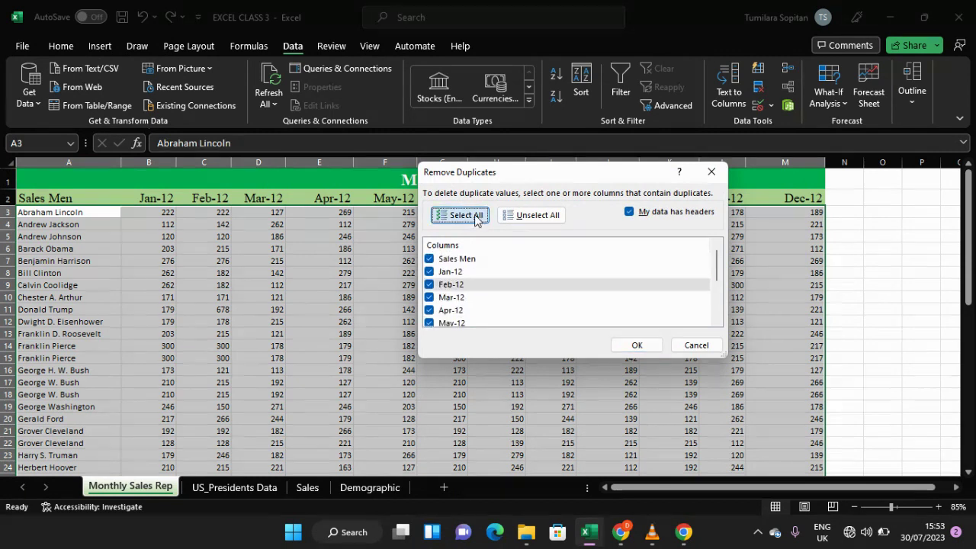
{"action": "left_click", "coordinate": [537, 216]}
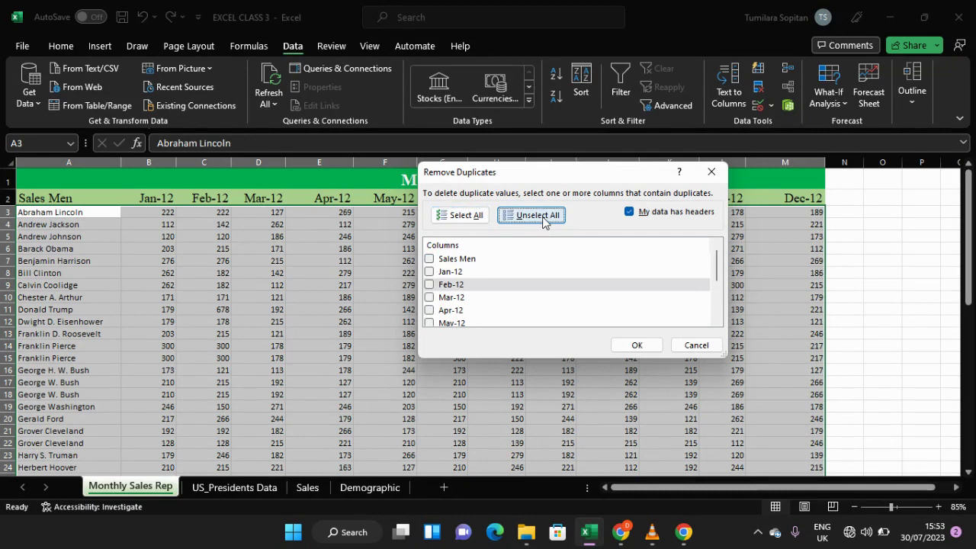
{"action": "left_click", "coordinate": [429, 259]}
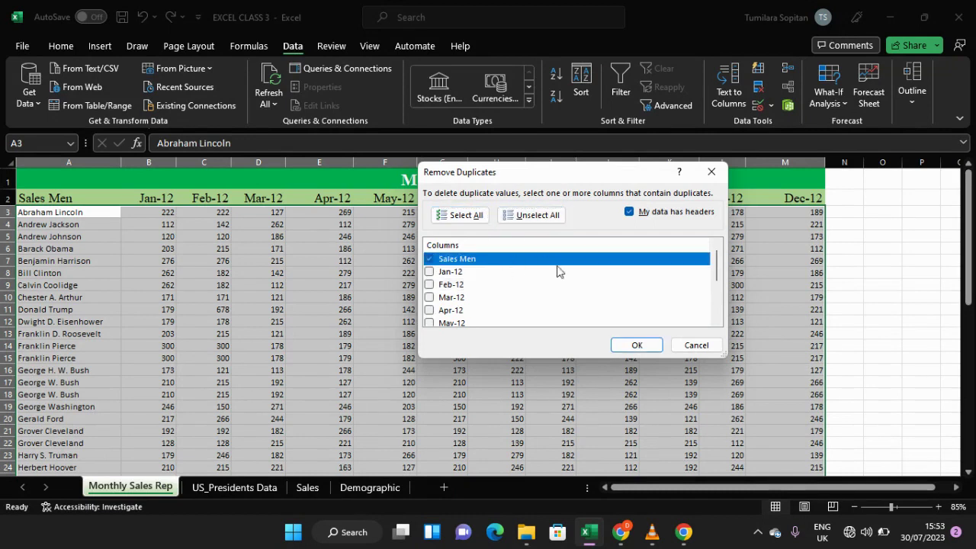
{"action": "left_click", "coordinate": [636, 344]}
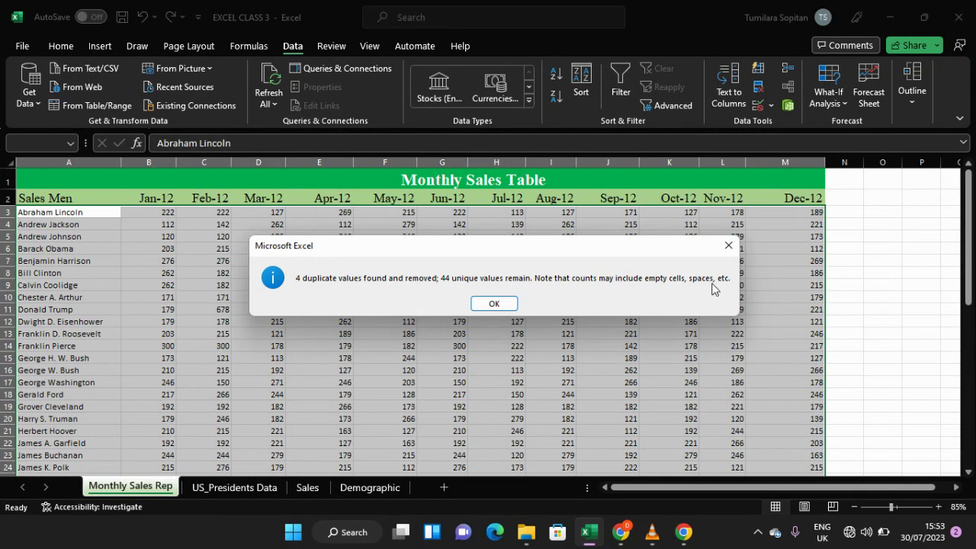
{"action": "left_click", "coordinate": [729, 244]}
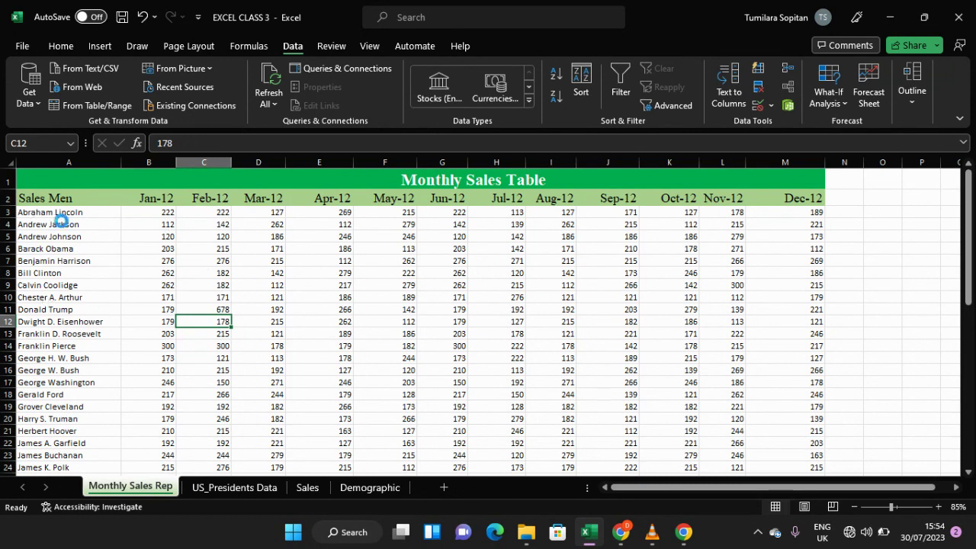
Step: Zoom in and review the Sales Men list after the duplicate removal
{"action": "scroll", "coordinate": [62, 220], "scroll_direction": "up", "scroll_amount": 3, "text": "ctrl"}
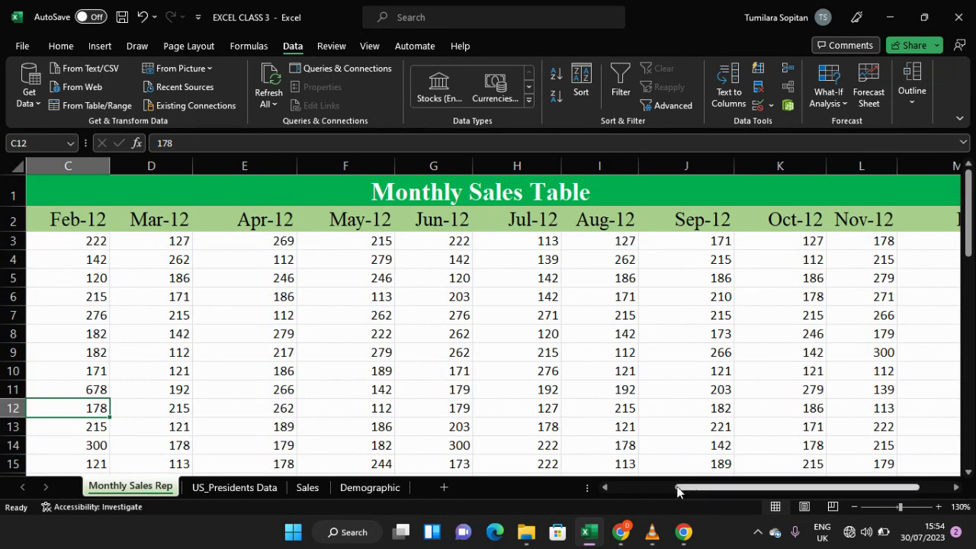
{"action": "left_click", "coordinate": [644, 489]}
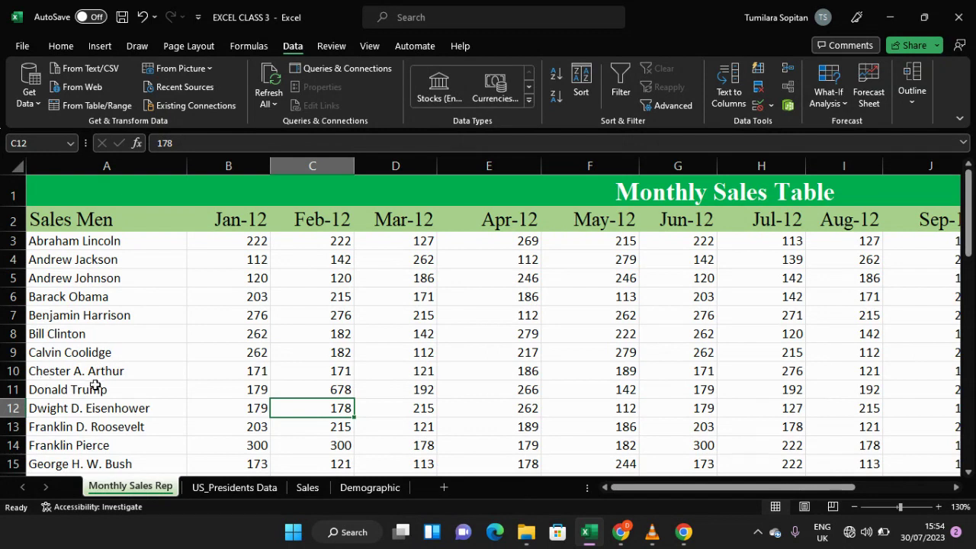
{"action": "scroll", "coordinate": [133, 388], "scroll_direction": "down", "scroll_amount": 6}
{"action": "scroll", "coordinate": [133, 389], "scroll_direction": "down", "scroll_amount": 5}
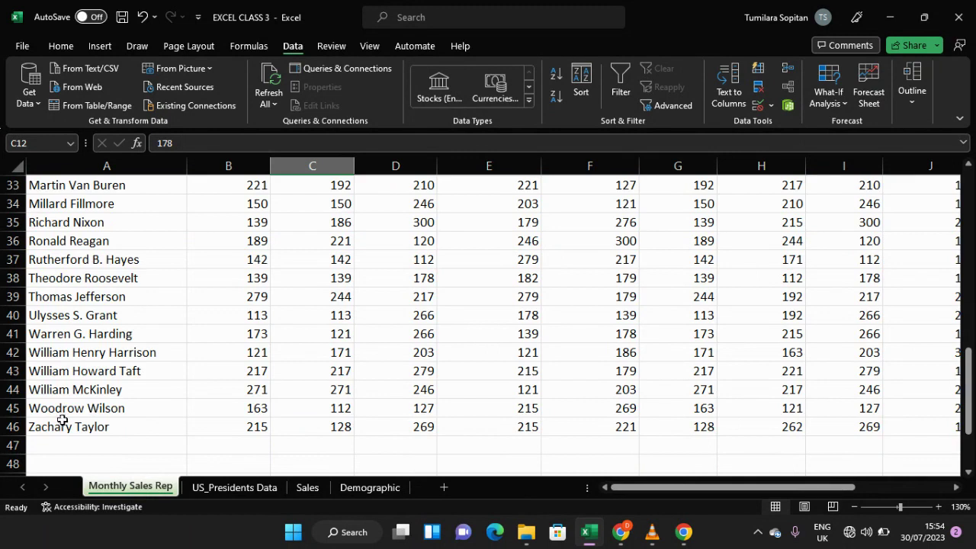
{"action": "scroll", "coordinate": [90, 378], "scroll_direction": "up", "scroll_amount": 11}
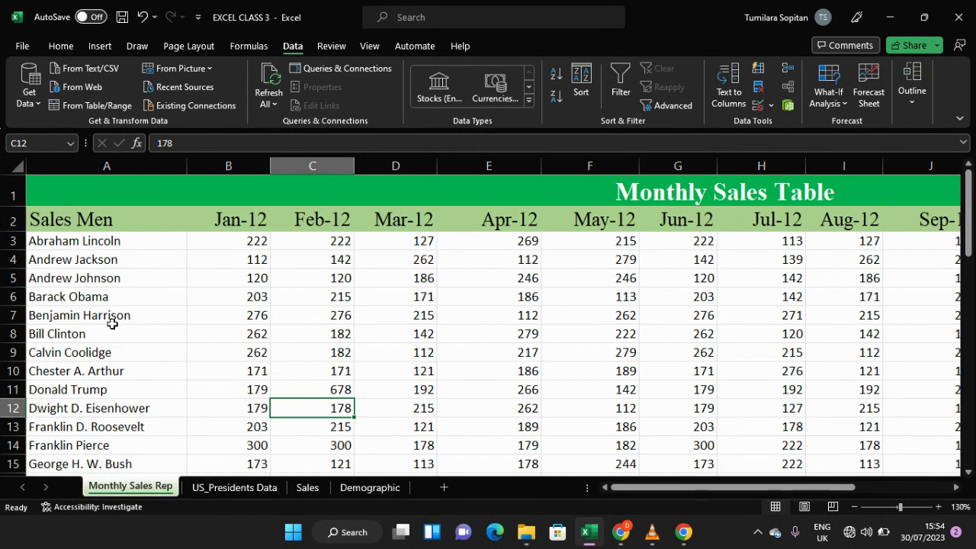
{"action": "scroll", "coordinate": [112, 324], "scroll_direction": "down", "scroll_amount": 3}
{"action": "scroll", "coordinate": [113, 324], "scroll_direction": "up", "scroll_amount": 3}
{"action": "scroll", "coordinate": [113, 324], "scroll_direction": "down", "scroll_amount": 3}
{"action": "scroll", "coordinate": [112, 324], "scroll_direction": "up", "scroll_amount": 3}
{"action": "scroll", "coordinate": [191, 328], "scroll_direction": "down", "scroll_amount": 2}
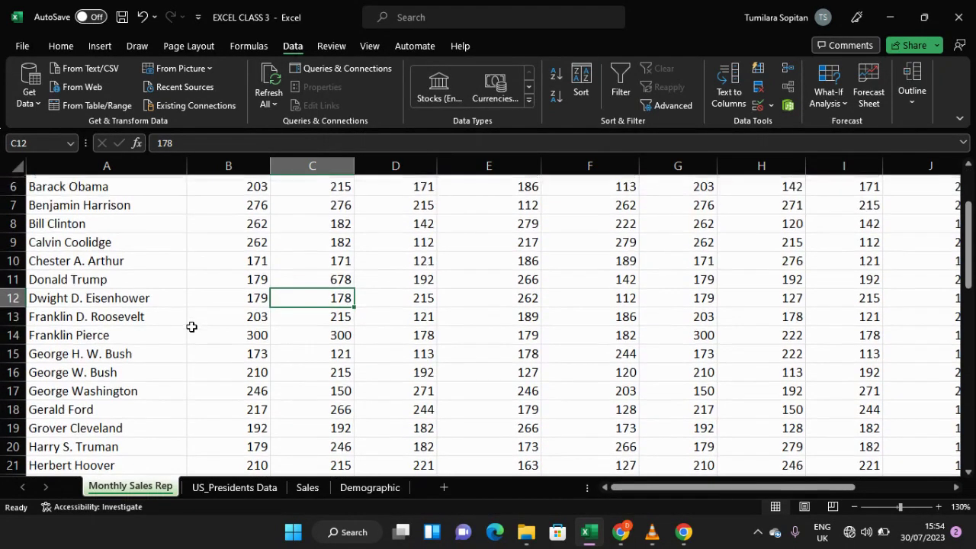
{"action": "scroll", "coordinate": [191, 327], "scroll_direction": "up", "scroll_amount": 2}
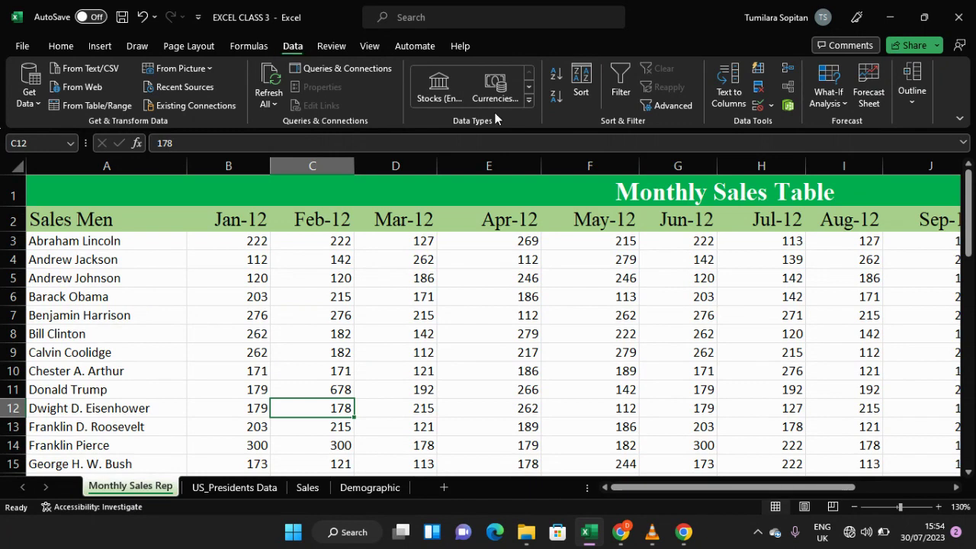
Step: Rerun Remove Duplicates on the Sales Men column only to check for remaining duplicates
{"action": "left_click", "coordinate": [759, 86]}
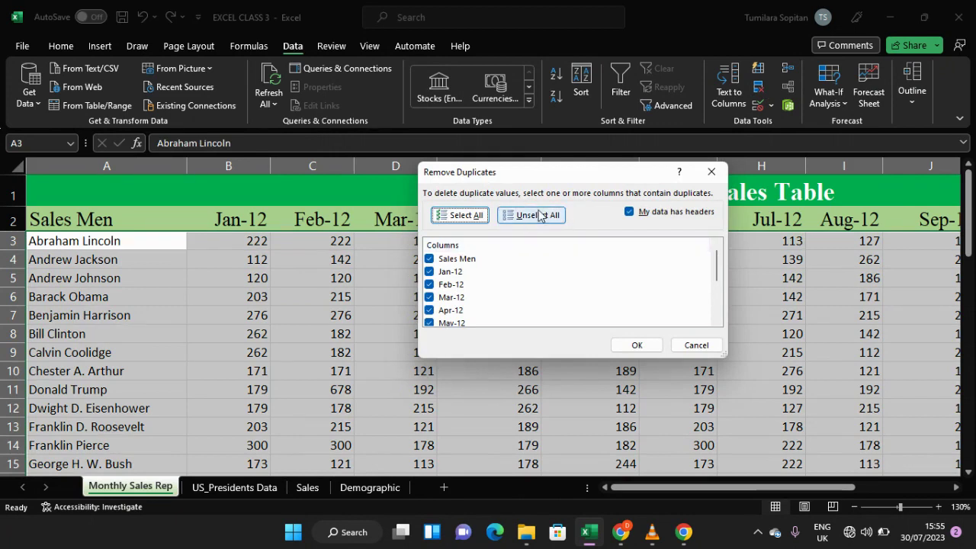
{"action": "left_click", "coordinate": [539, 216]}
{"action": "left_click", "coordinate": [431, 260]}
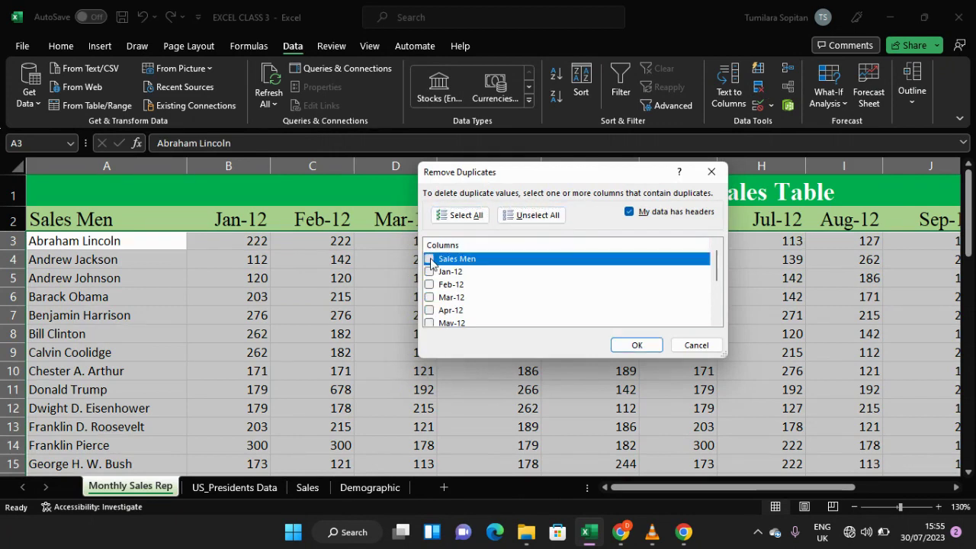
{"action": "left_click", "coordinate": [632, 346]}
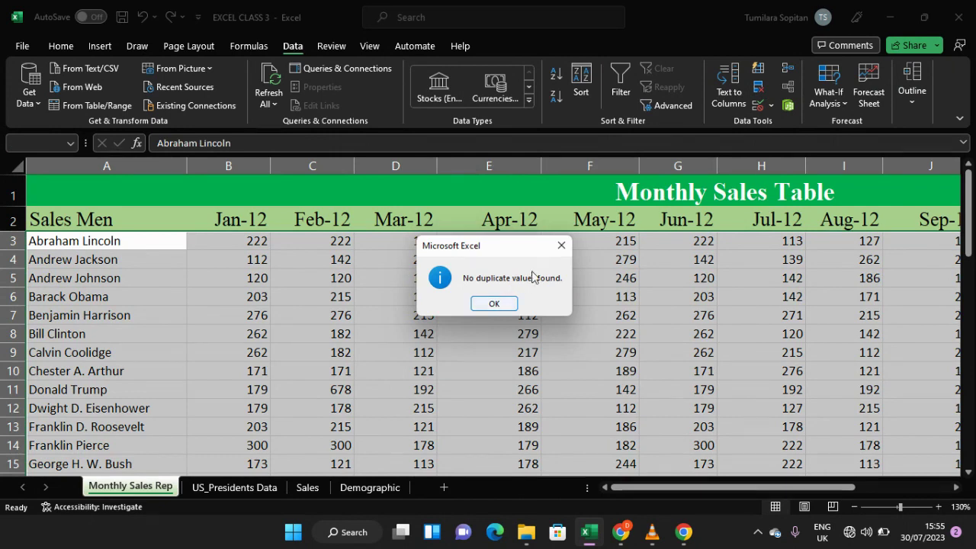
{"action": "left_click", "coordinate": [494, 303]}
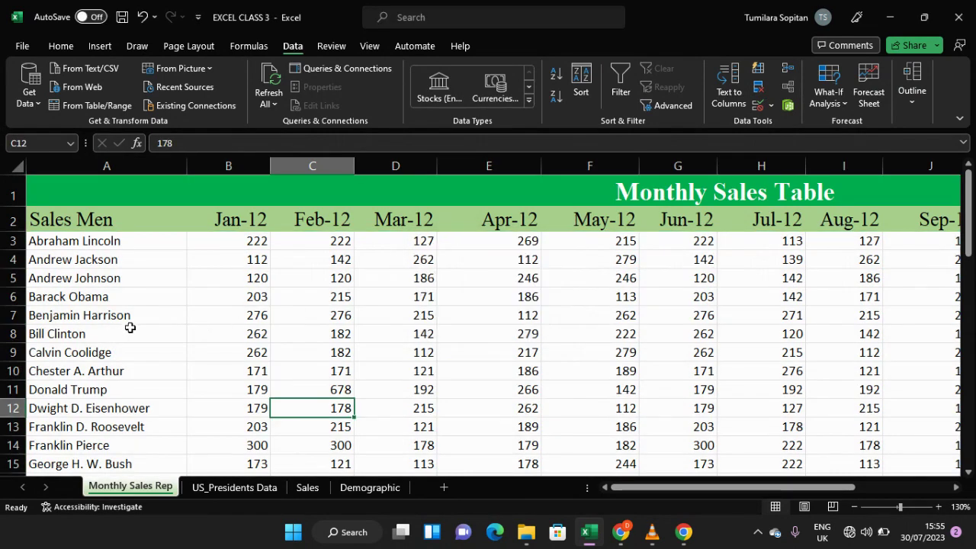
Step: Review the deduplicated table at different zoom levels down to its last row
{"action": "scroll", "coordinate": [134, 312], "scroll_direction": "down", "scroll_amount": 2}
{"action": "scroll", "coordinate": [132, 312], "scroll_direction": "down", "scroll_amount": 5}
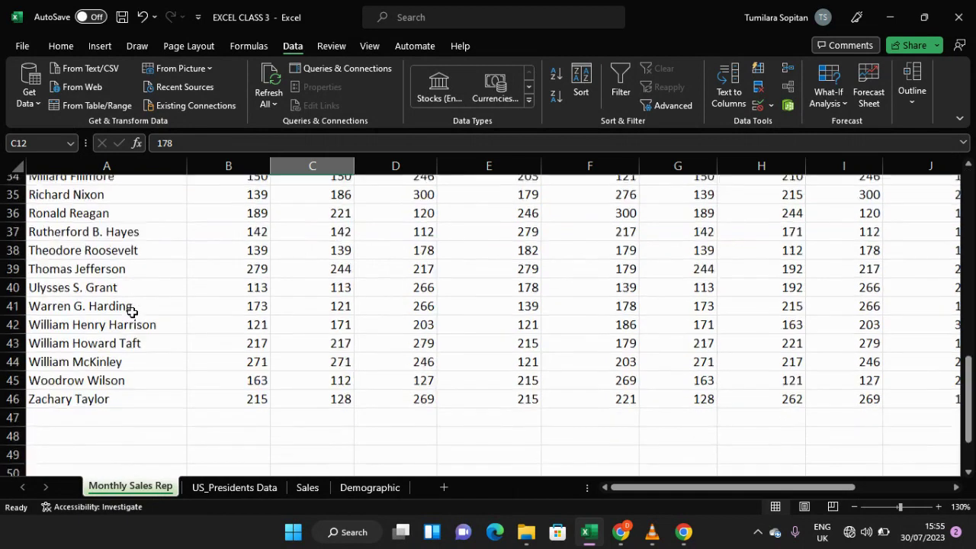
{"action": "scroll", "coordinate": [133, 314], "scroll_direction": "up", "scroll_amount": 8}
{"action": "scroll", "coordinate": [133, 313], "scroll_direction": "up", "scroll_amount": 1}
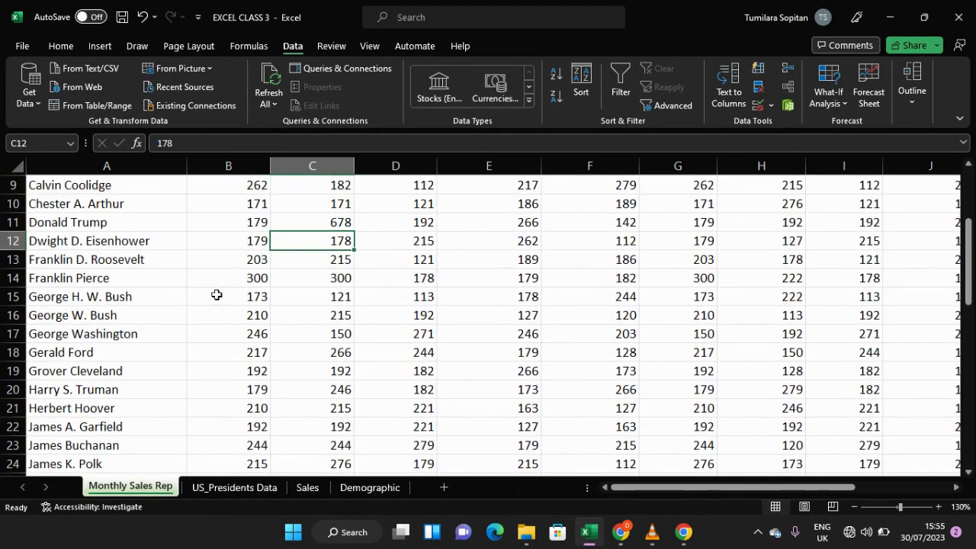
{"action": "scroll", "coordinate": [220, 301], "scroll_direction": "up", "scroll_amount": 3, "text": "ctrl"}
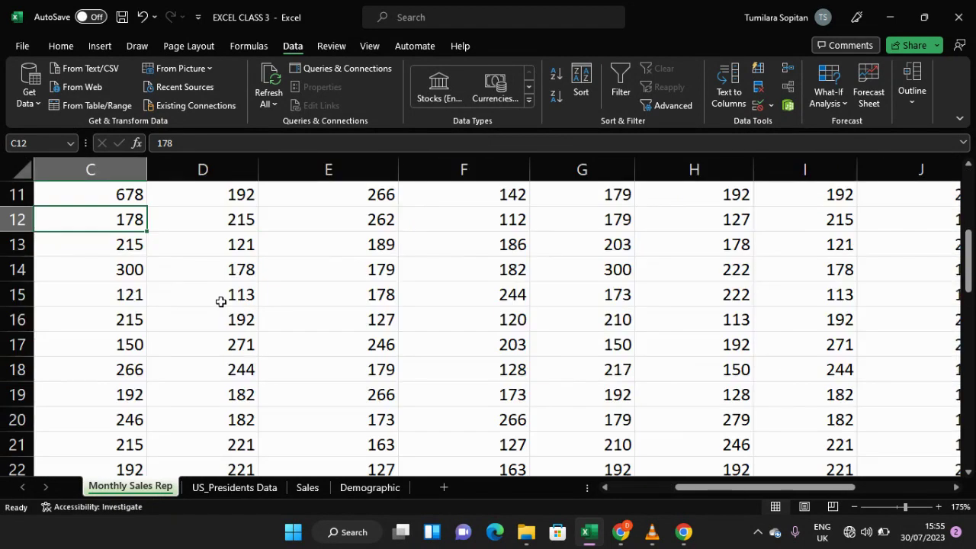
{"action": "scroll", "coordinate": [220, 303], "scroll_direction": "down", "scroll_amount": 10, "text": "ctrl"}
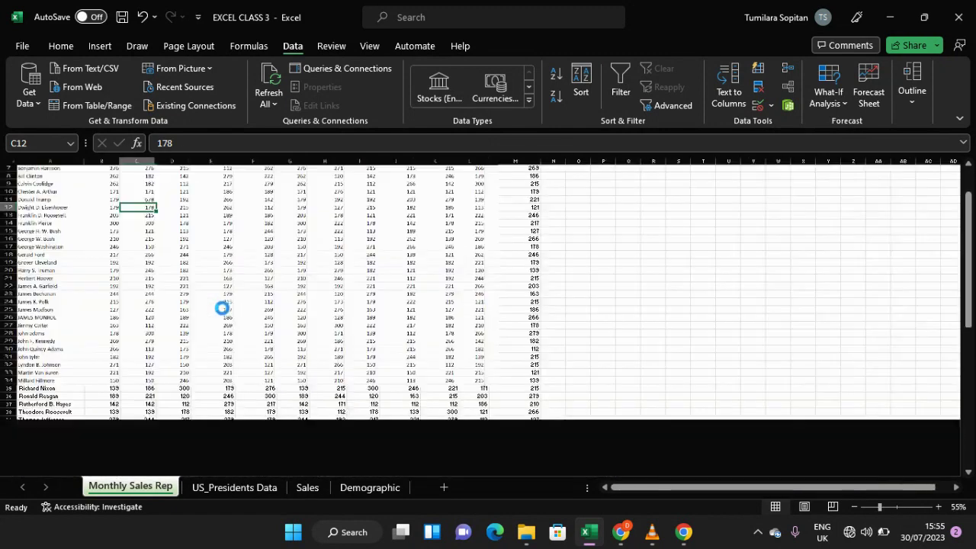
{"action": "scroll", "coordinate": [222, 308], "scroll_direction": "up", "scroll_amount": 3, "text": "ctrl"}
{"action": "scroll", "coordinate": [222, 309], "scroll_direction": "up", "scroll_amount": 3, "text": "ctrl"}
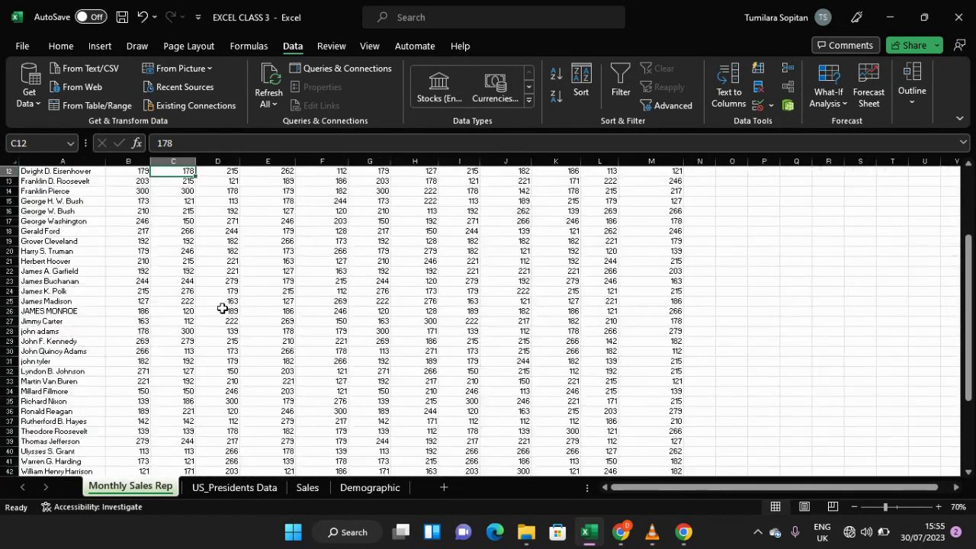
{"action": "scroll", "coordinate": [222, 308], "scroll_direction": "up", "scroll_amount": 4}
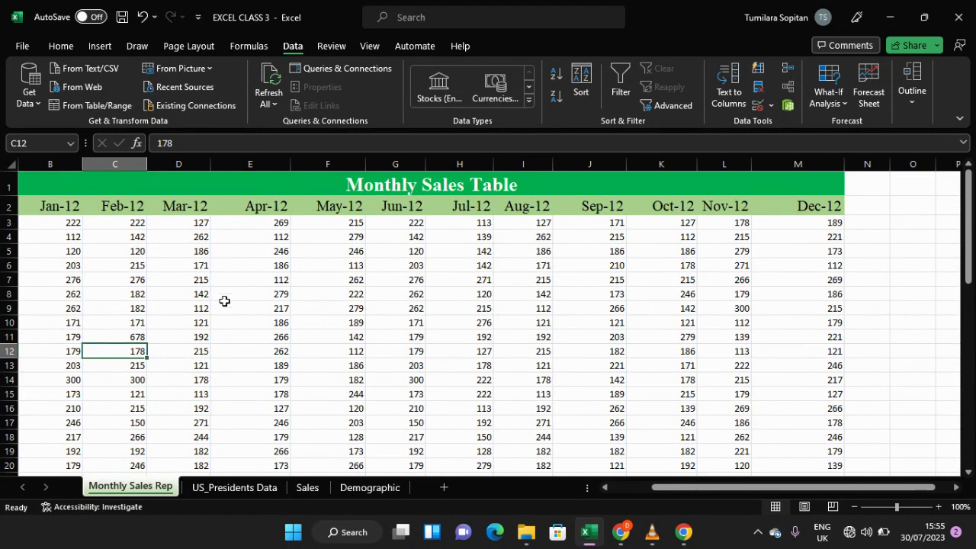
{"action": "left_click_drag", "start_coordinate": [696, 491], "coordinate": [686, 491]}
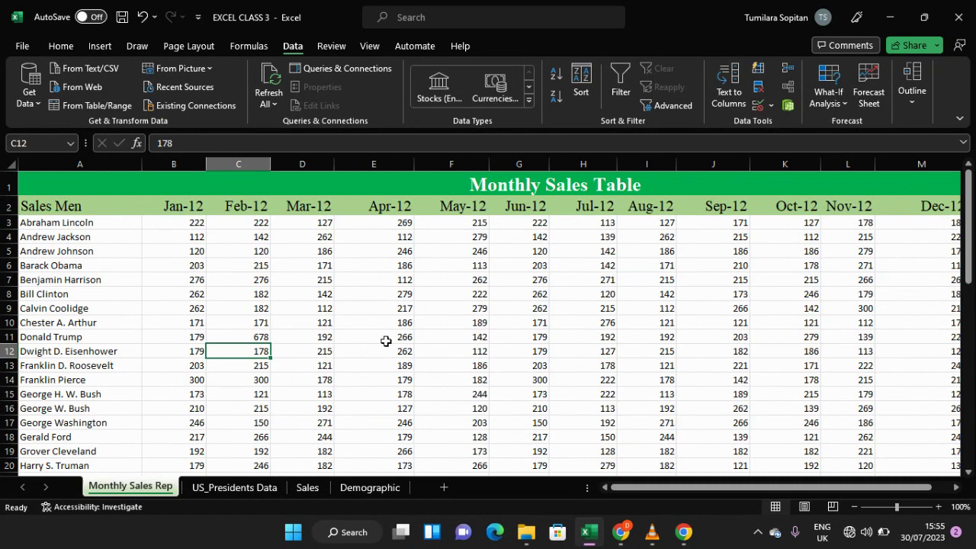
{"action": "scroll", "coordinate": [385, 353], "scroll_direction": "down", "scroll_amount": 10}
{"action": "scroll", "coordinate": [394, 322], "scroll_direction": "up", "scroll_amount": 10}
{"action": "scroll", "coordinate": [395, 322], "scroll_direction": "down", "scroll_amount": 4}
{"action": "scroll", "coordinate": [330, 306], "scroll_direction": "down", "scroll_amount": 5}
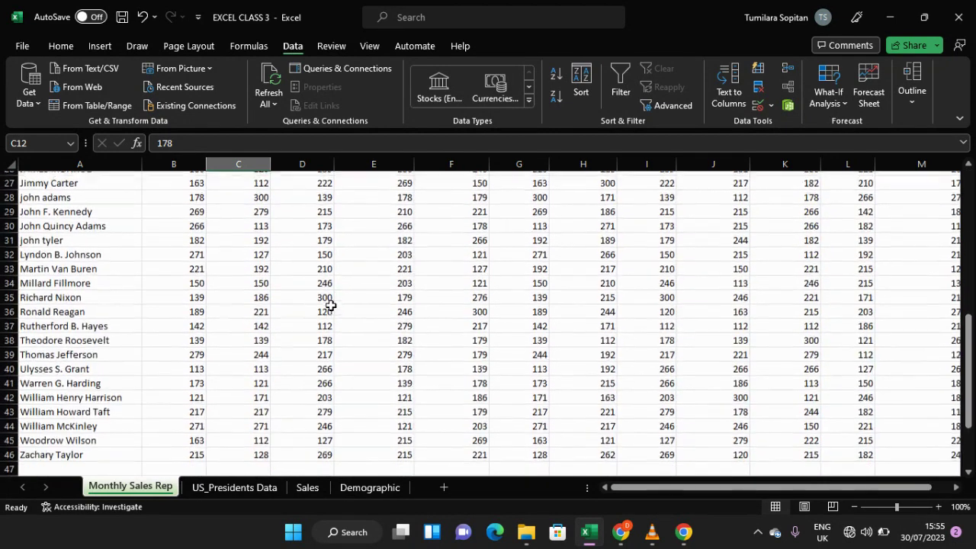
{"action": "scroll", "coordinate": [333, 305], "scroll_direction": "down", "scroll_amount": 1}
{"action": "scroll", "coordinate": [331, 309], "scroll_direction": "up", "scroll_amount": 8}
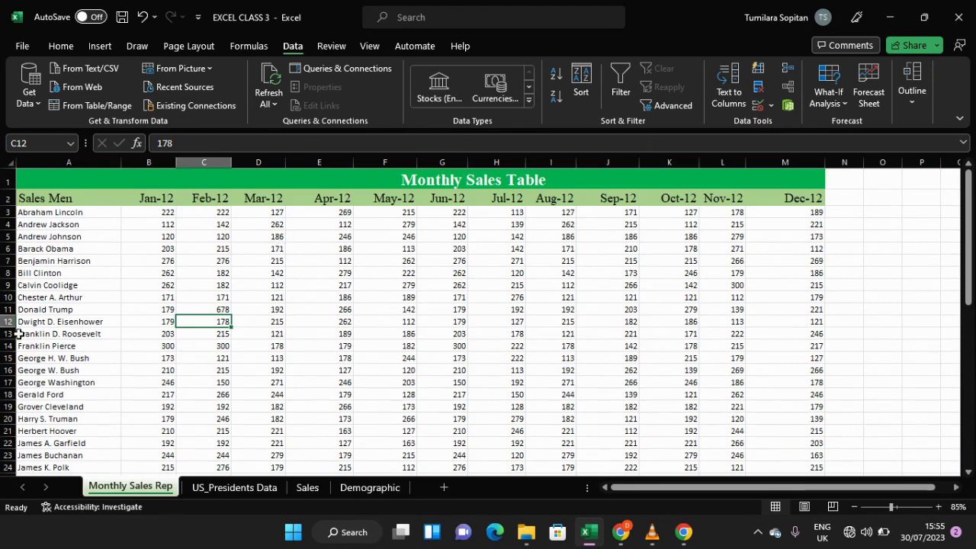
{"action": "scroll", "coordinate": [112, 257], "scroll_direction": "down", "scroll_amount": 10}
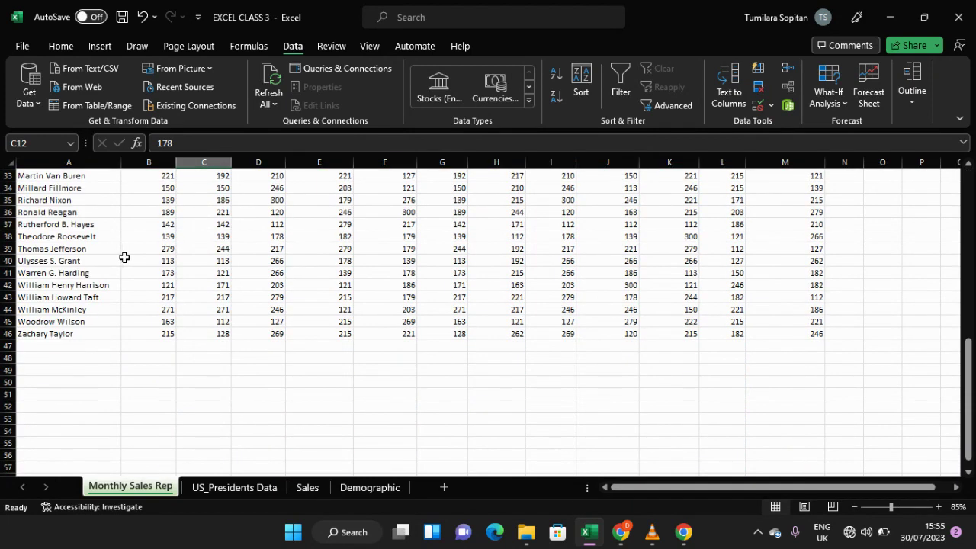
Step: Enter the label Total in cell A47 below the last salesman
{"action": "left_click", "coordinate": [81, 345]}
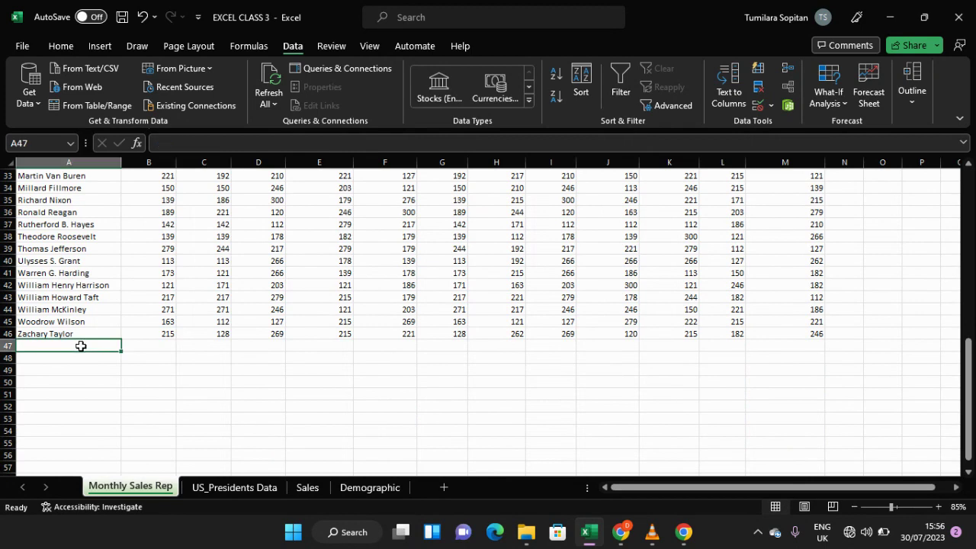
{"action": "type", "text": "Total"}
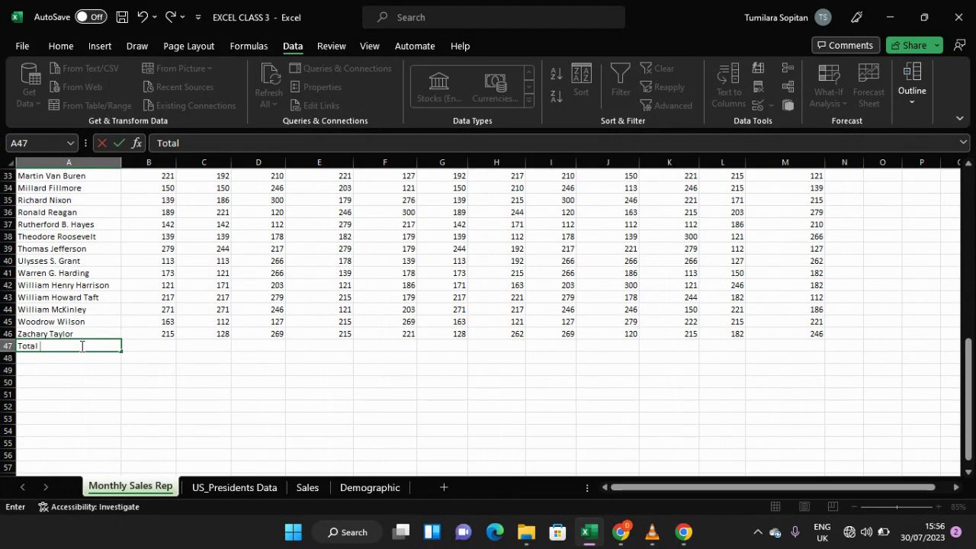
{"action": "left_click", "coordinate": [155, 348]}
{"action": "scroll", "coordinate": [154, 348], "scroll_direction": "up", "scroll_amount": 1}
{"action": "scroll", "coordinate": [154, 348], "scroll_direction": "up", "scroll_amount": 10}
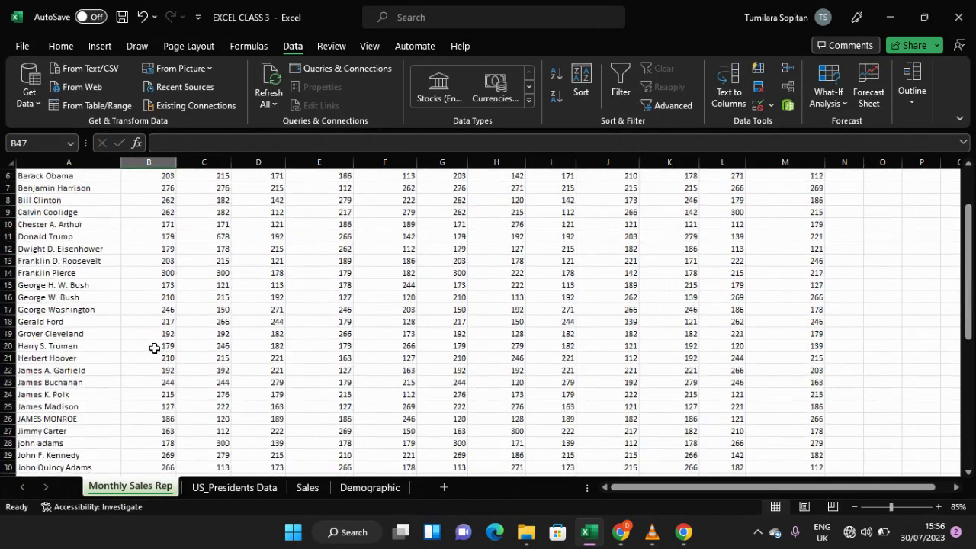
Step: Scroll through the table to review the salesmen rows above the Total label
{"action": "scroll", "coordinate": [154, 348], "scroll_direction": "down", "scroll_amount": 12}
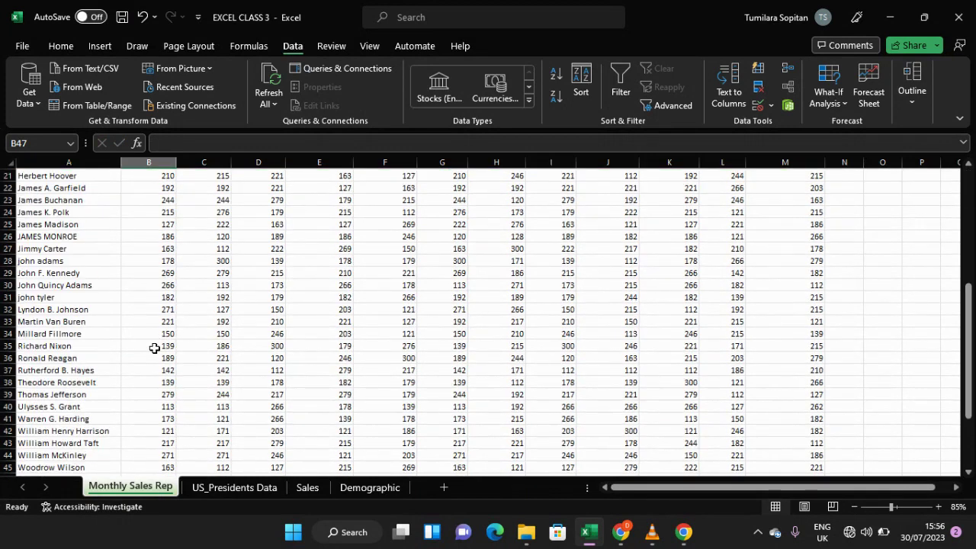
{"action": "scroll", "coordinate": [158, 345], "scroll_direction": "up", "scroll_amount": 12}
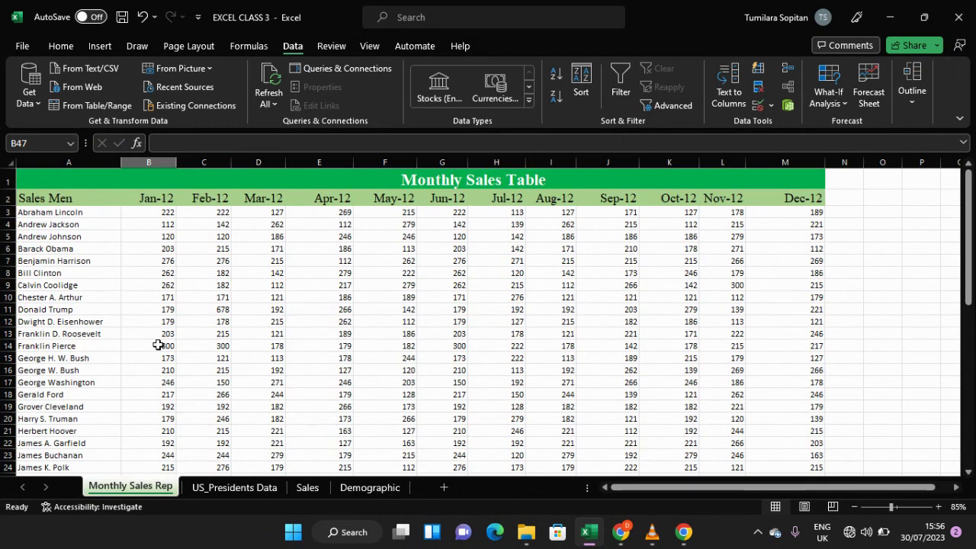
{"action": "scroll", "coordinate": [191, 344], "scroll_direction": "down", "scroll_amount": 10}
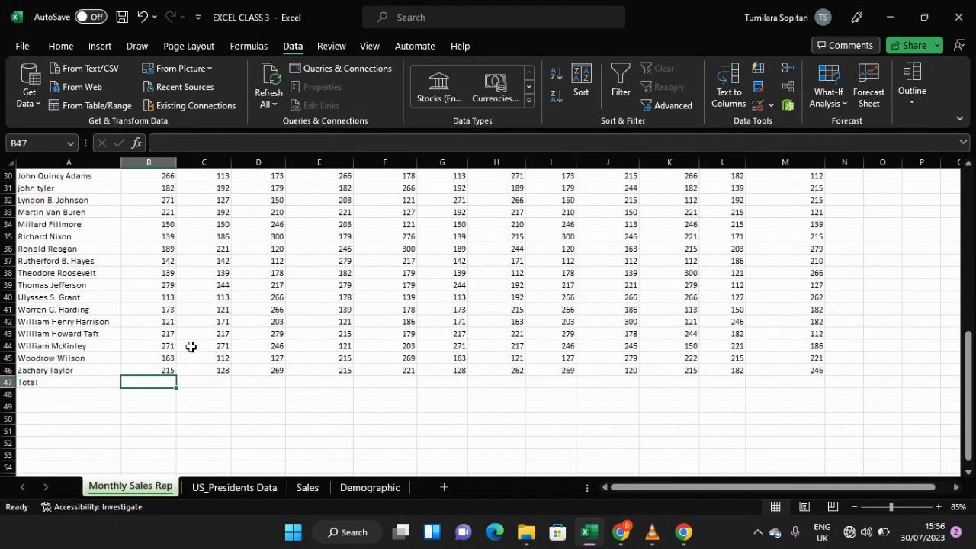
{"action": "scroll", "coordinate": [191, 345], "scroll_direction": "up", "scroll_amount": 6}
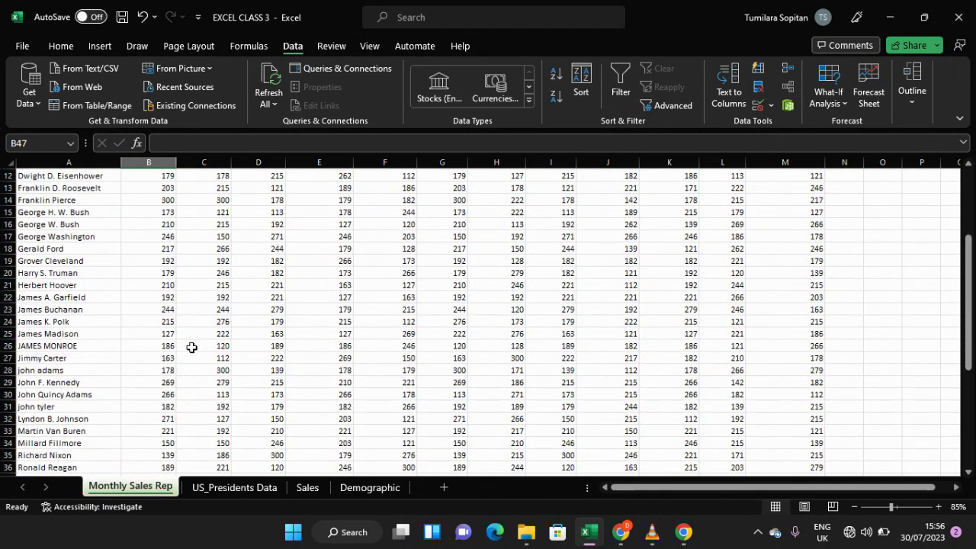
{"action": "scroll", "coordinate": [191, 347], "scroll_direction": "up", "scroll_amount": 2}
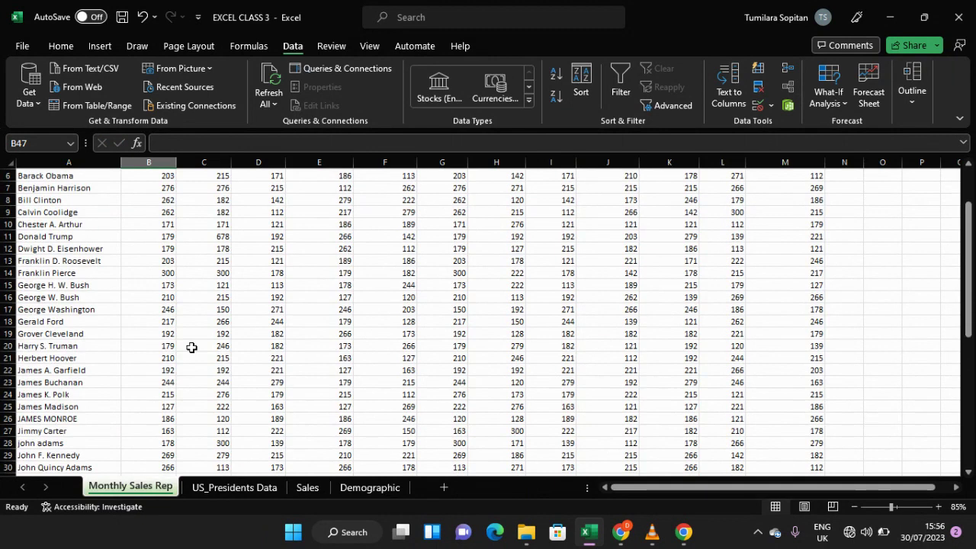
{"action": "scroll", "coordinate": [191, 347], "scroll_direction": "up", "scroll_amount": 2}
{"action": "scroll", "coordinate": [192, 348], "scroll_direction": "down", "scroll_amount": 8}
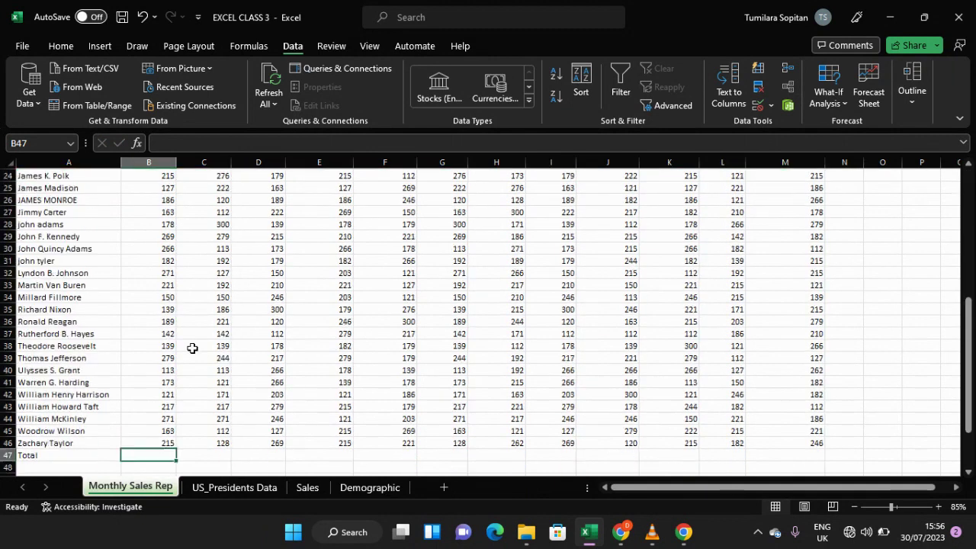
{"action": "scroll", "coordinate": [192, 348], "scroll_direction": "down", "scroll_amount": 1}
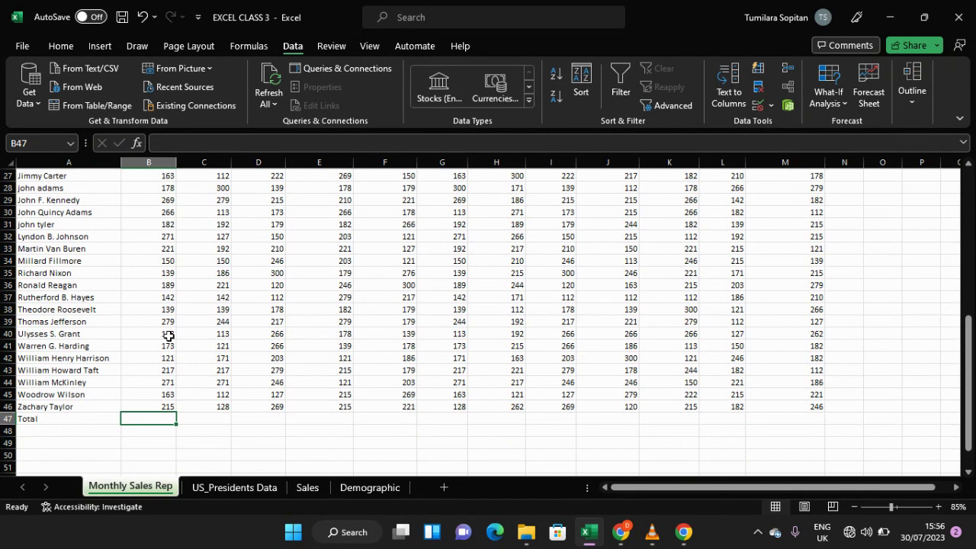
Step: Enter a SUM formula in B47 that totals the January sales in B3:B46
{"action": "double_click", "coordinate": [130, 420]}
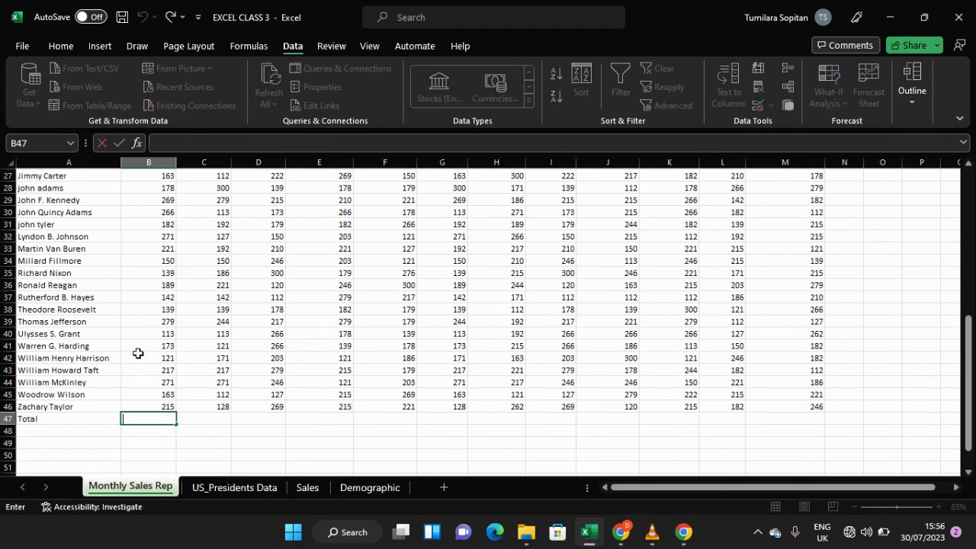
{"action": "type", "text": "="}
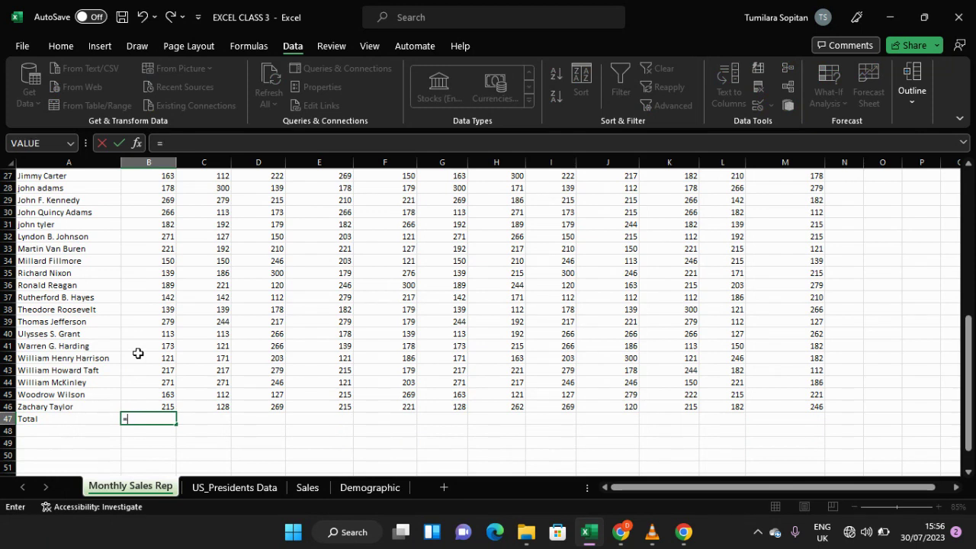
{"action": "type", "text": "sum"}
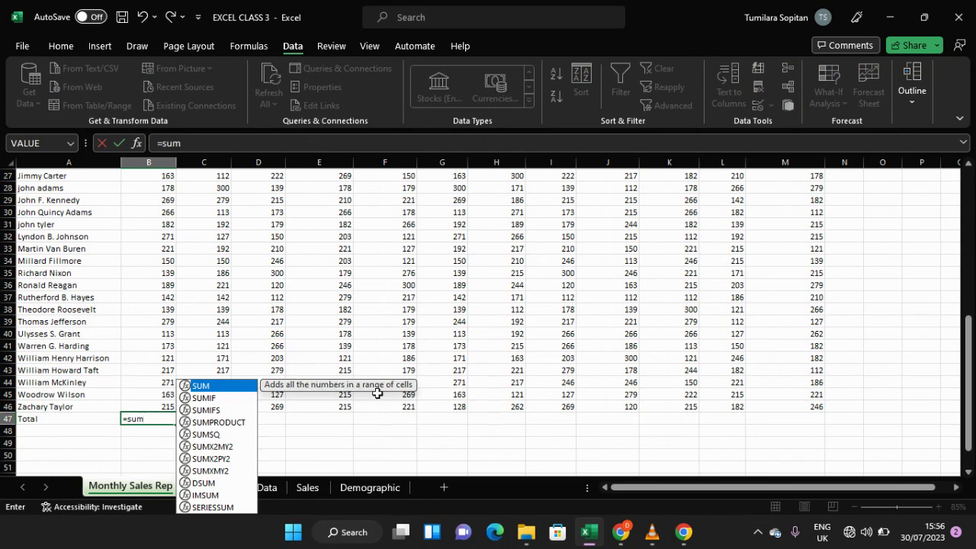
{"action": "key", "text": "Tab"}
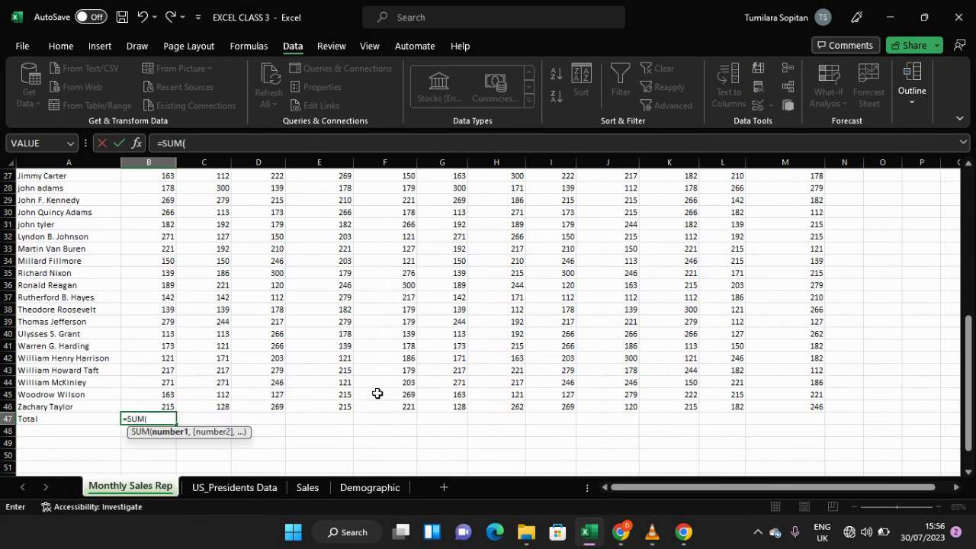
{"action": "scroll", "coordinate": [147, 358], "scroll_direction": "up", "scroll_amount": 2}
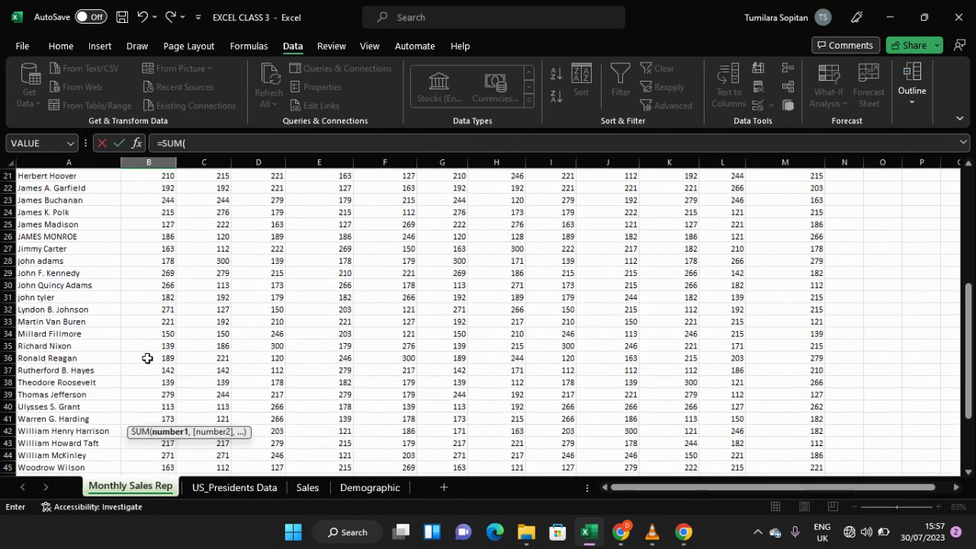
{"action": "scroll", "coordinate": [148, 357], "scroll_direction": "up", "scroll_amount": 4}
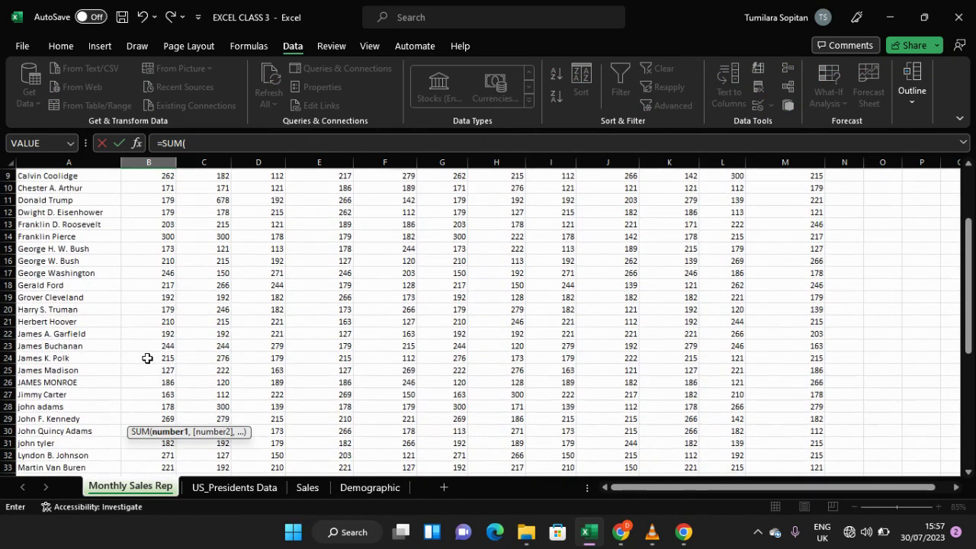
{"action": "scroll", "coordinate": [147, 357], "scroll_direction": "up", "scroll_amount": 3}
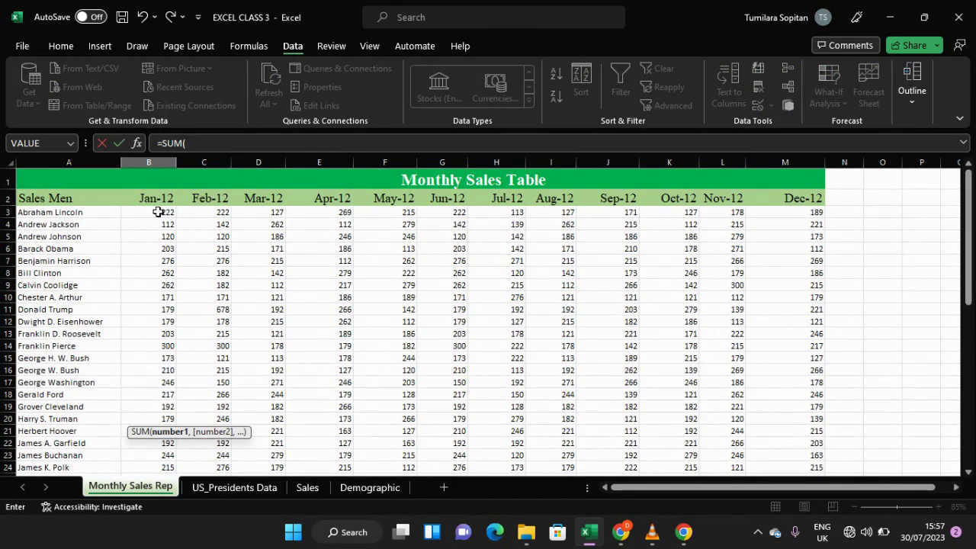
{"action": "left_click", "coordinate": [158, 212]}
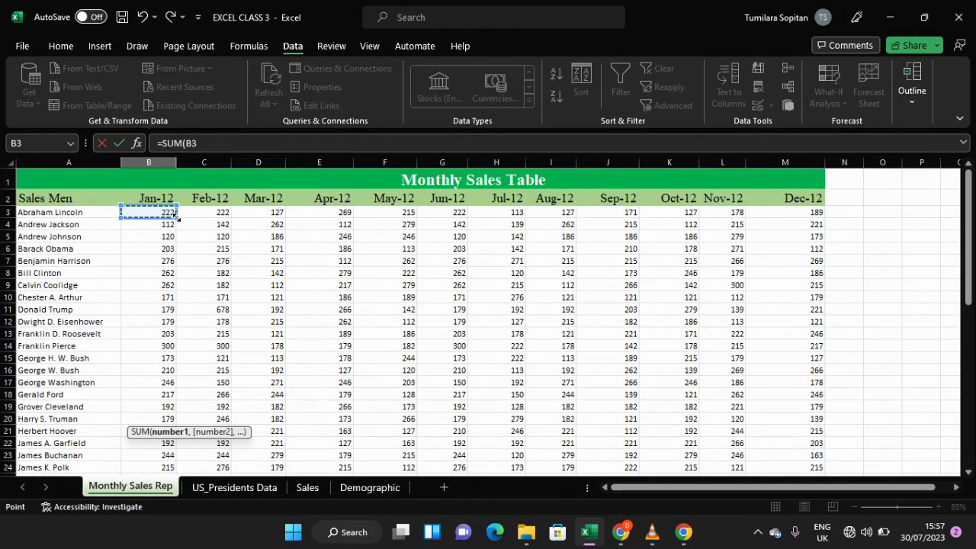
{"action": "left_click_drag", "start_coordinate": [174, 217], "coordinate": [176, 279]}
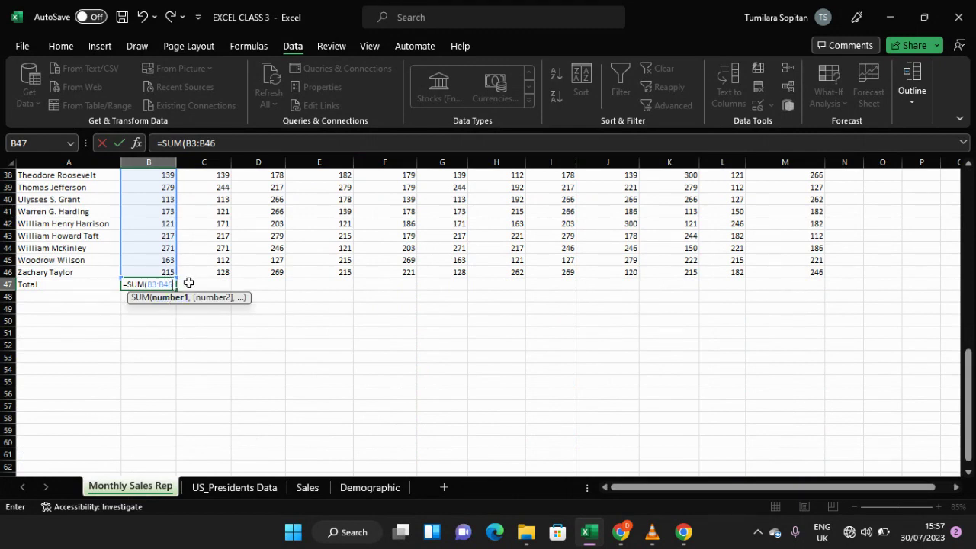
{"action": "key", "text": "Return"}
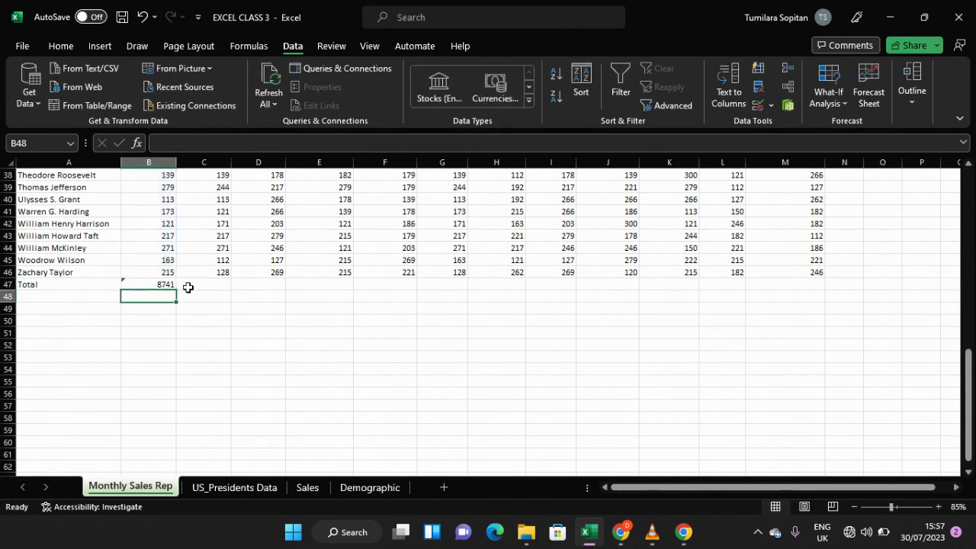
Step: Zoom in and inspect the SUM formula and its result in cell B47
{"action": "scroll", "coordinate": [187, 287], "scroll_direction": "up", "scroll_amount": 12}
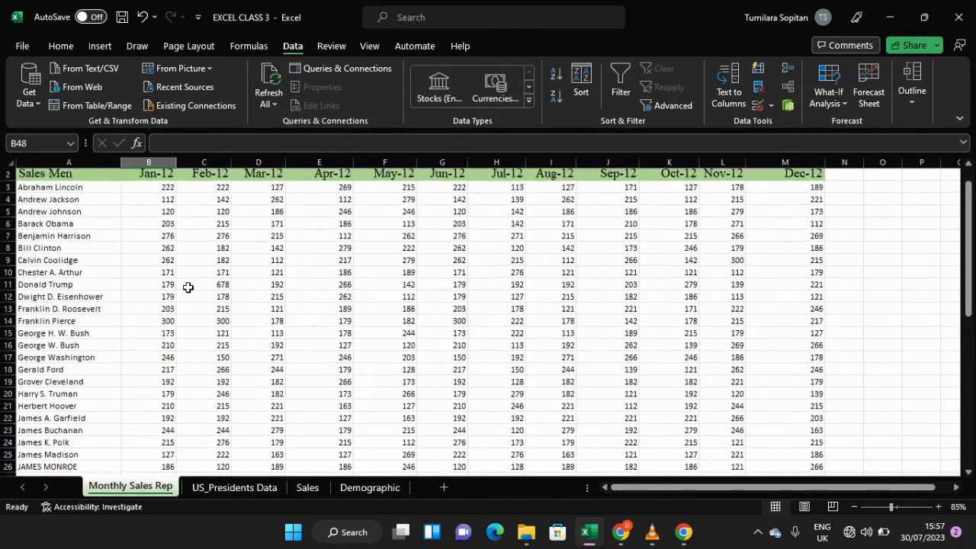
{"action": "scroll", "coordinate": [187, 287], "scroll_direction": "down", "scroll_amount": 9}
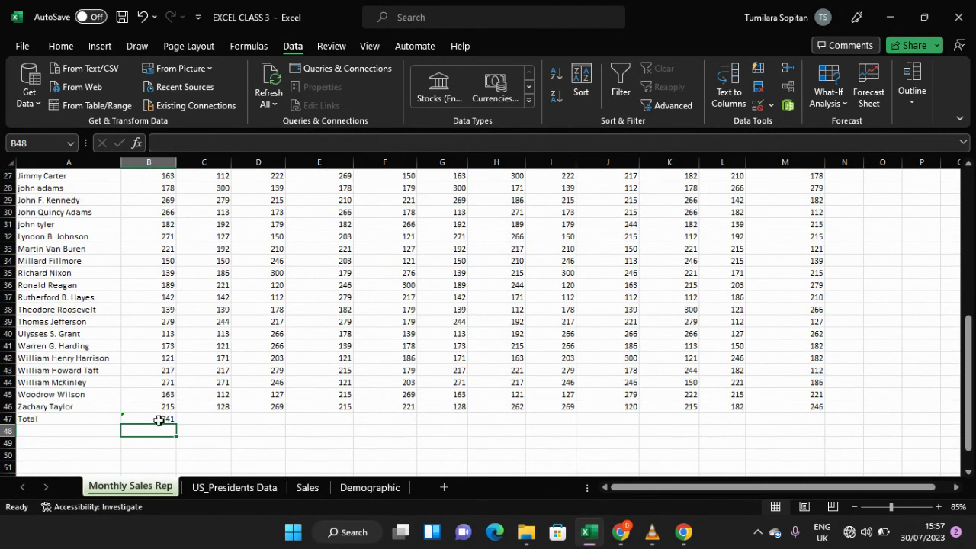
{"action": "scroll", "coordinate": [159, 409], "scroll_direction": "up", "scroll_amount": 3}
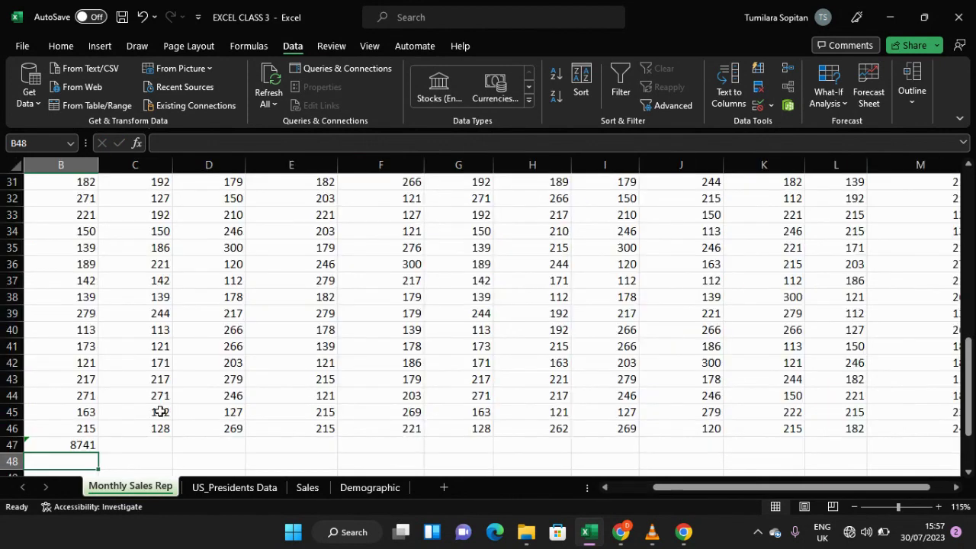
{"action": "left_click_drag", "start_coordinate": [667, 491], "coordinate": [624, 496]}
{"action": "left_click", "coordinate": [231, 441]}
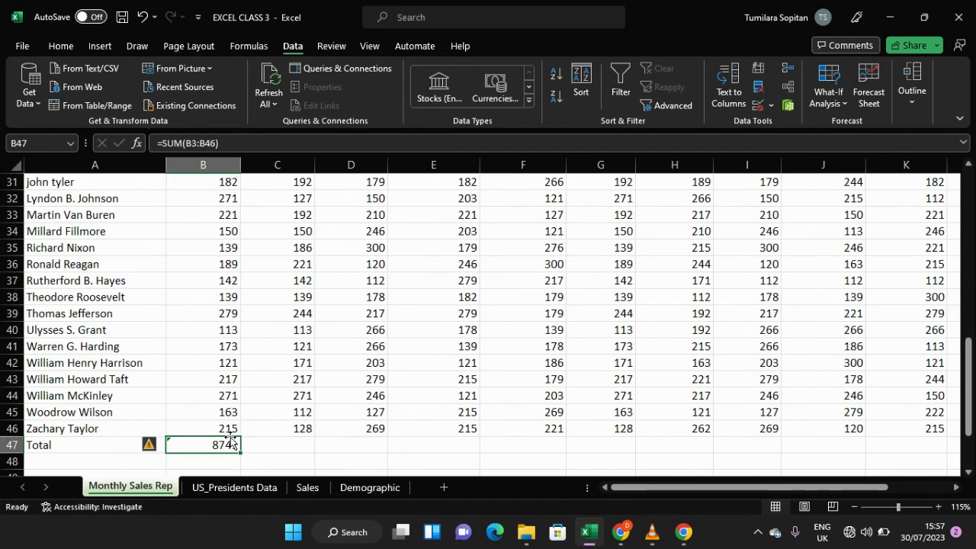
{"action": "key", "text": "ctrl+Up"}
{"action": "scroll", "coordinate": [229, 389], "scroll_direction": "down", "scroll_amount": 17}
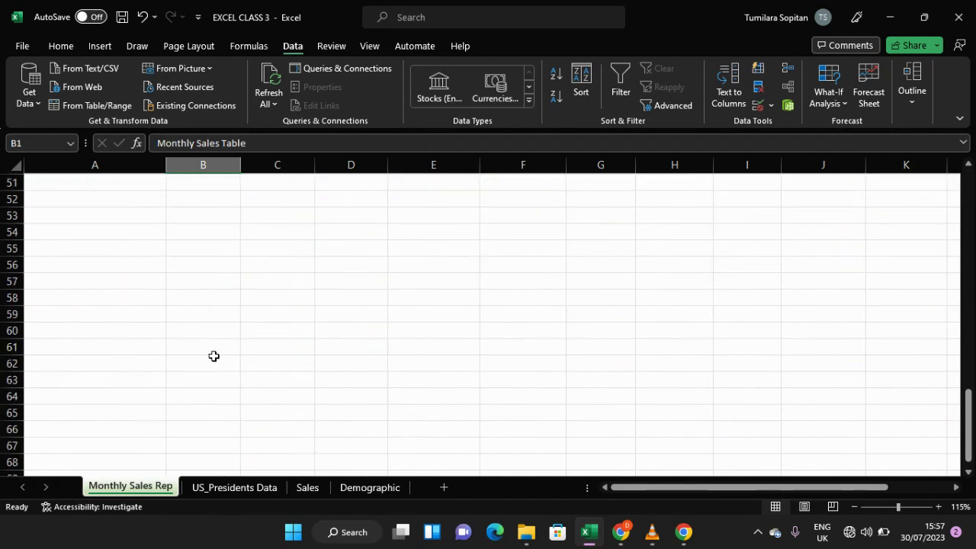
{"action": "scroll", "coordinate": [214, 356], "scroll_direction": "up", "scroll_amount": 6}
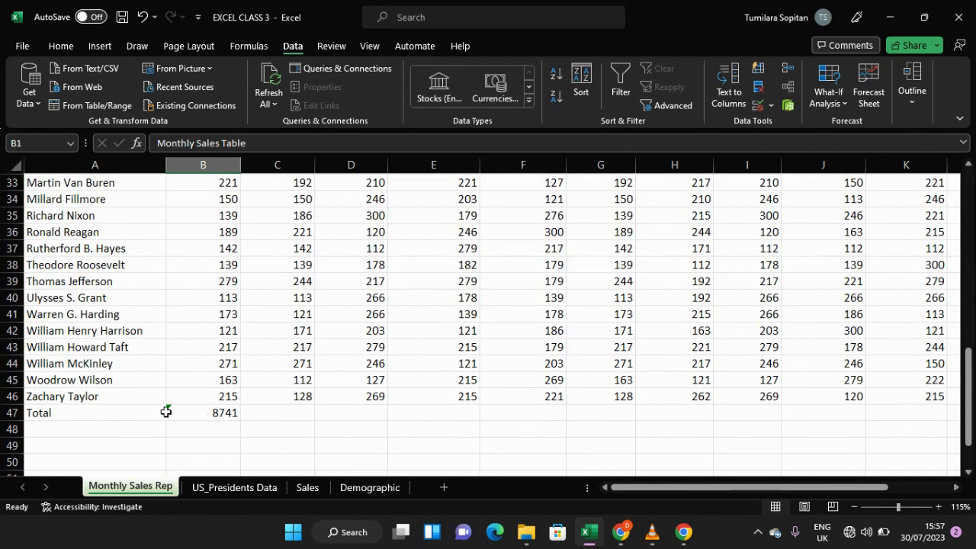
{"action": "left_click", "coordinate": [168, 412]}
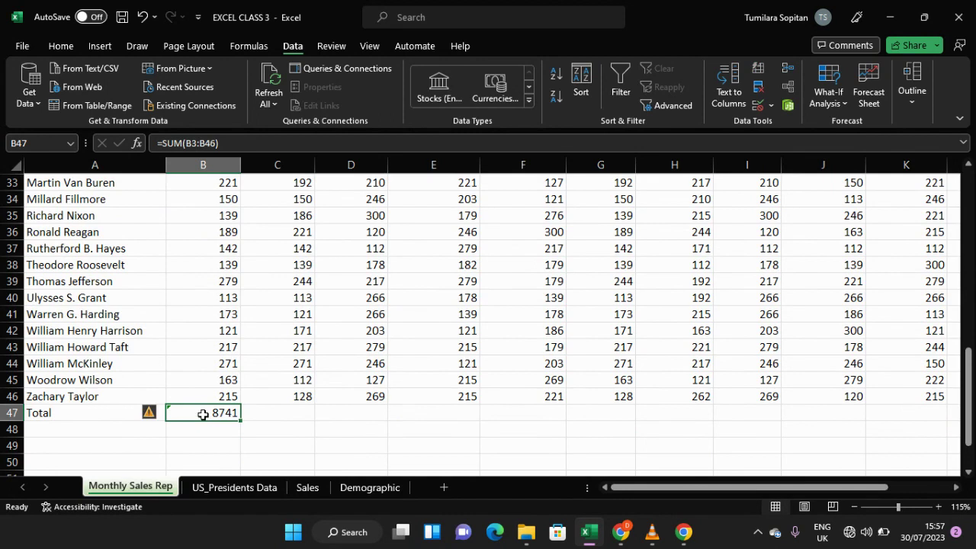
{"action": "key", "text": "ctrl+f"}
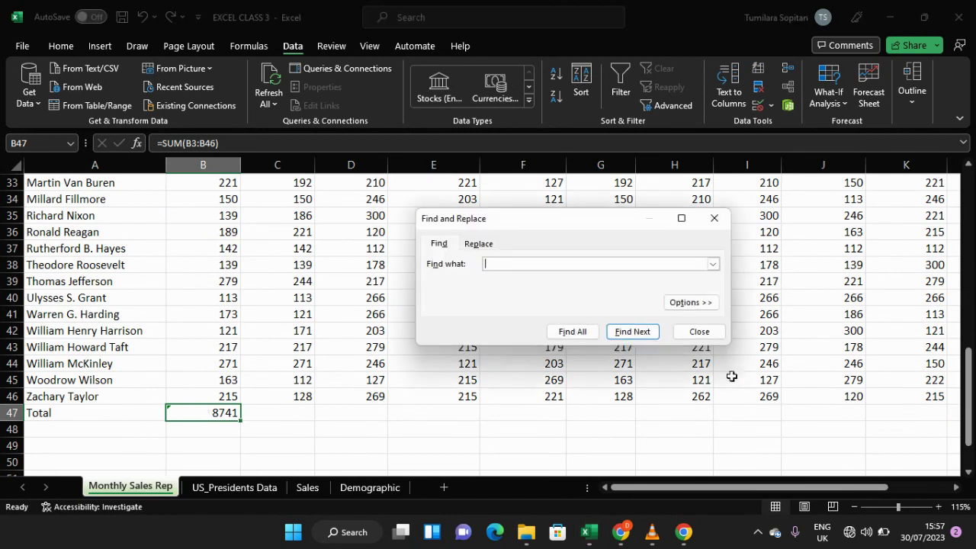
{"action": "left_click", "coordinate": [700, 333]}
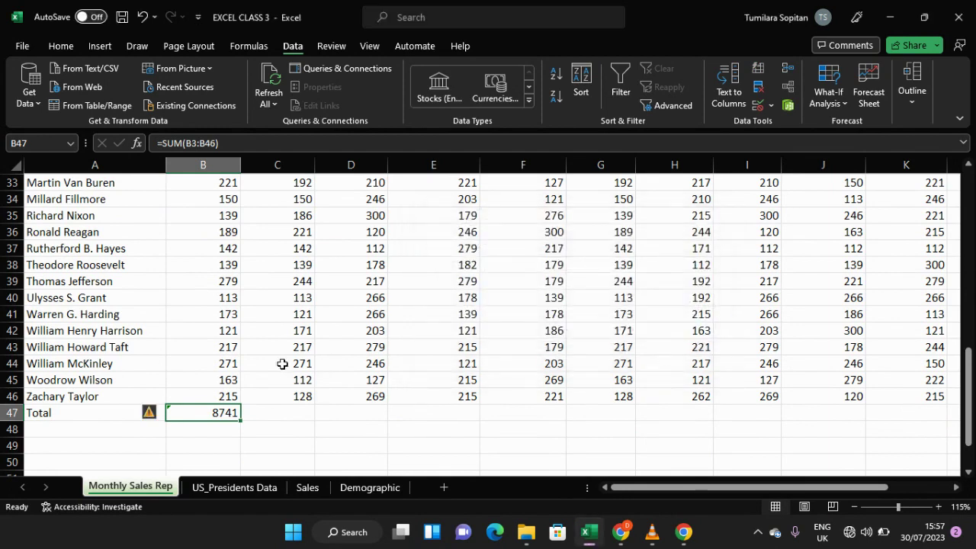
{"action": "scroll", "coordinate": [252, 366], "scroll_direction": "up", "scroll_amount": 4}
{"action": "scroll", "coordinate": [214, 238], "scroll_direction": "up", "scroll_amount": 7}
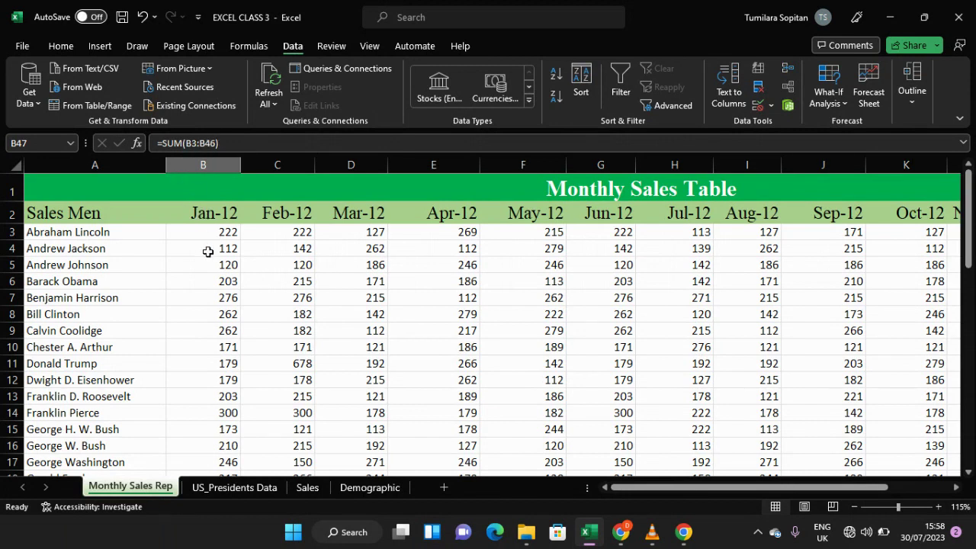
{"action": "scroll", "coordinate": [208, 252], "scroll_direction": "down", "scroll_amount": 8}
{"action": "scroll", "coordinate": [206, 288], "scroll_direction": "down", "scroll_amount": 5}
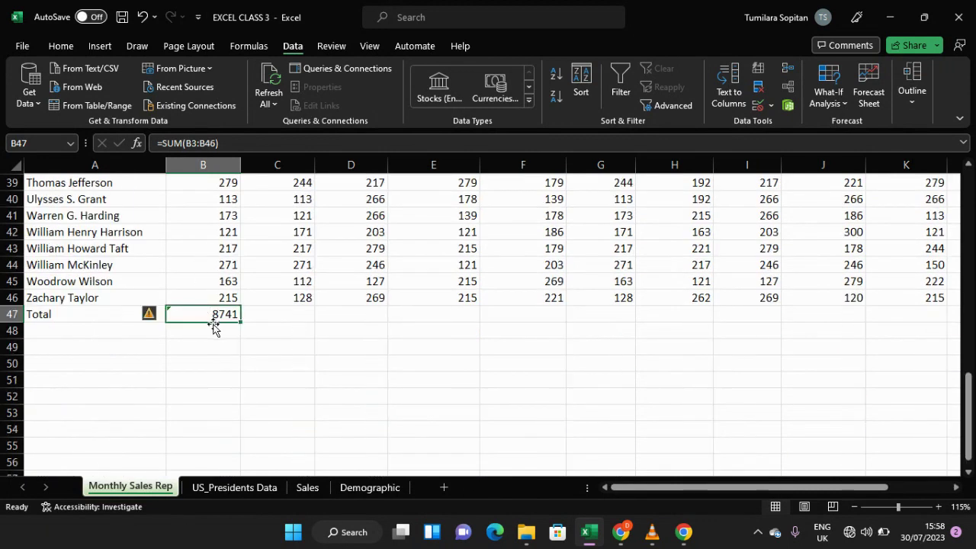
{"action": "scroll", "coordinate": [228, 318], "scroll_direction": "up", "scroll_amount": 1}
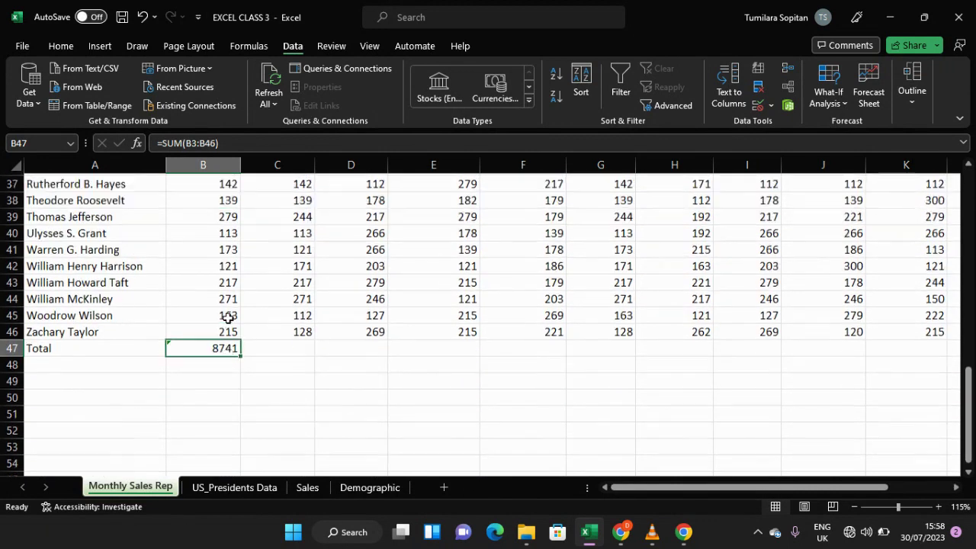
{"action": "scroll", "coordinate": [228, 318], "scroll_direction": "down", "scroll_amount": 1}
{"action": "left_click", "coordinate": [286, 315]}
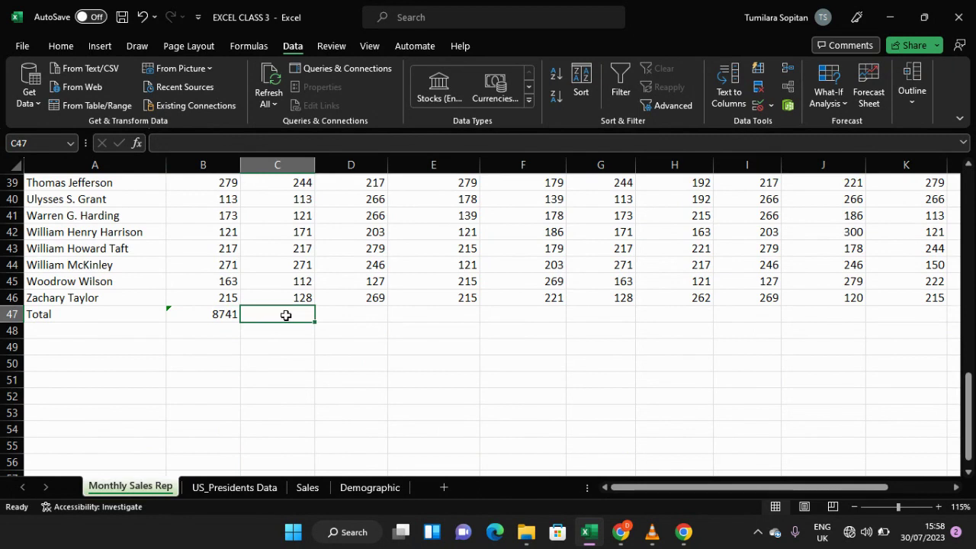
Step: Enter the label Auto SUM in cell E50
{"action": "left_click", "coordinate": [462, 360]}
{"action": "type", "text": "Auto"}
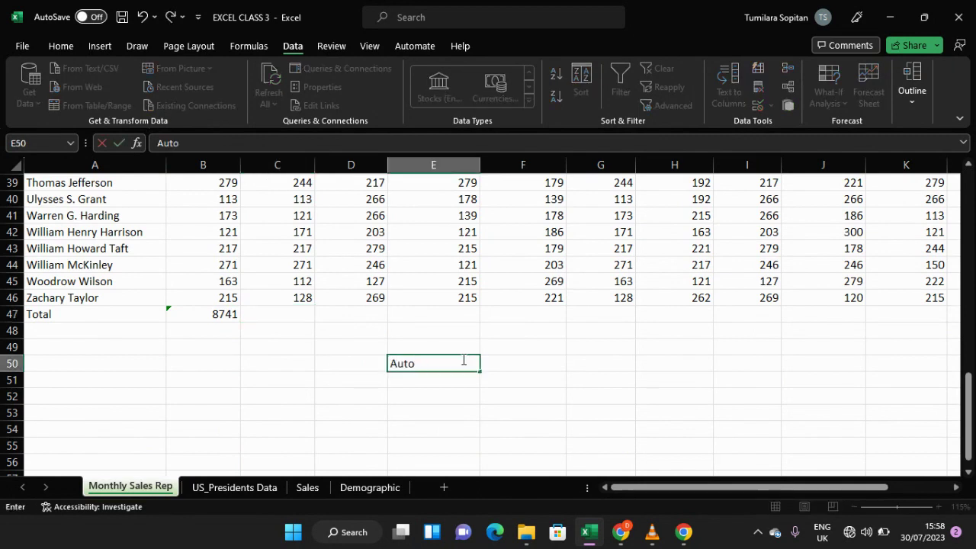
{"action": "type", "text": " SUM"}
{"action": "left_click", "coordinate": [515, 364]}
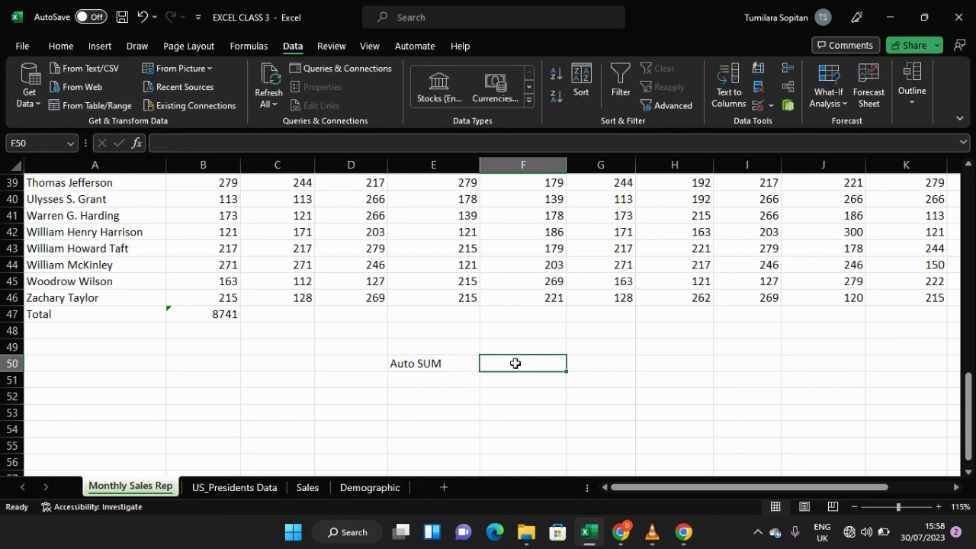
Step: Enter the label Short cut in cell F49 above the Auto SUM note
{"action": "left_click", "coordinate": [513, 345]}
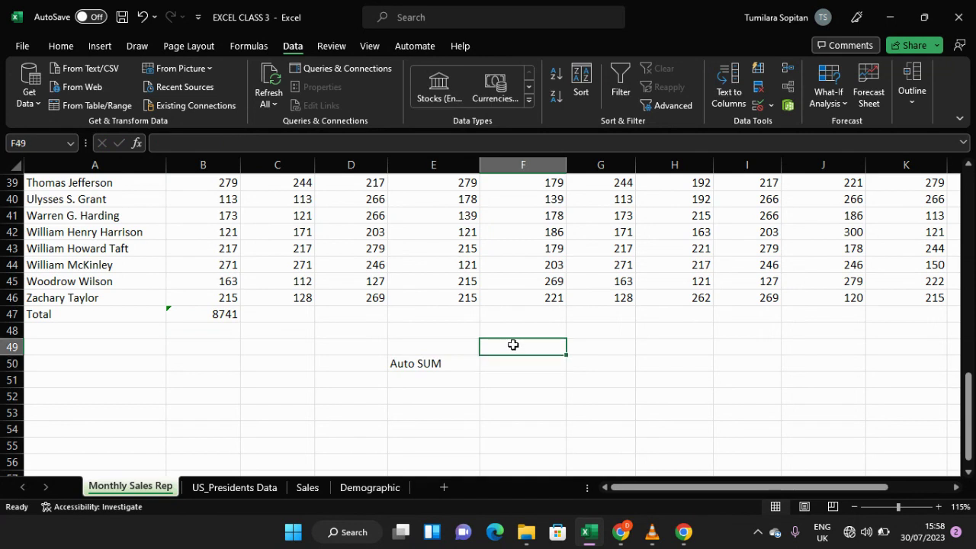
{"action": "type", "text": "sH"}
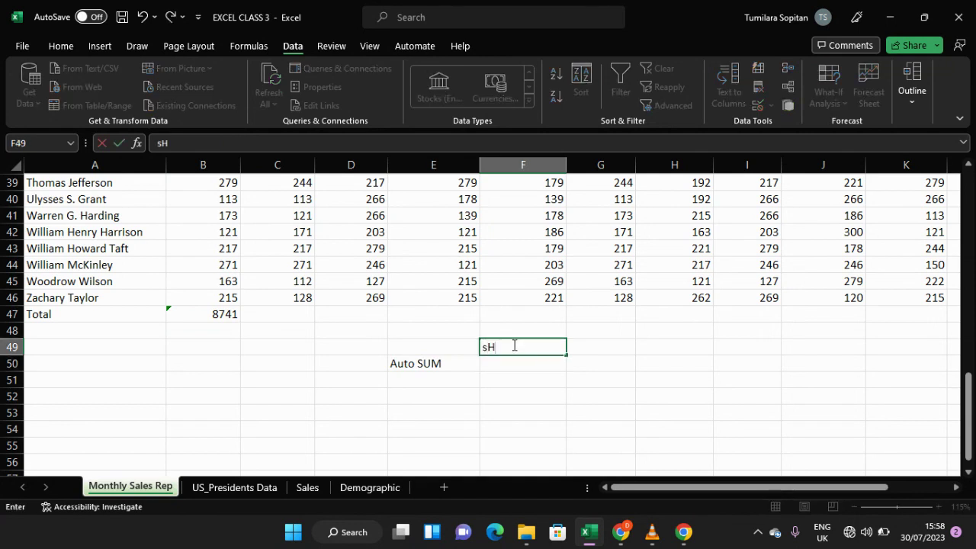
{"action": "key", "text": "BackSpace"}
{"action": "key", "text": "BackSpace"}
{"action": "type", "text": "S"}
{"action": "type", "text": "ort cus"}
{"action": "key", "text": "BackSpace"}
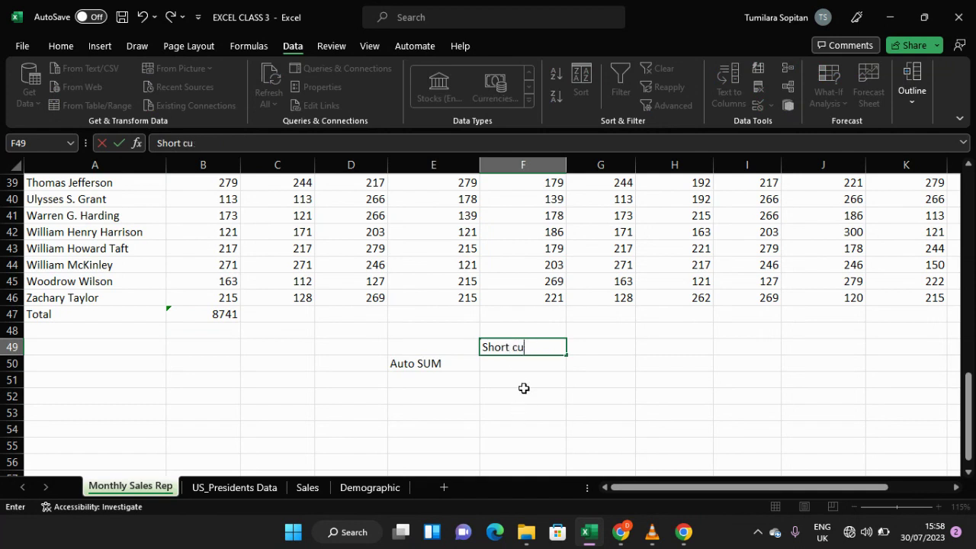
{"action": "type", "text": "t"}
Step: Enter the shortcut note alt+= in cell F50 beside the Auto SUM label
{"action": "left_click", "coordinate": [507, 364]}
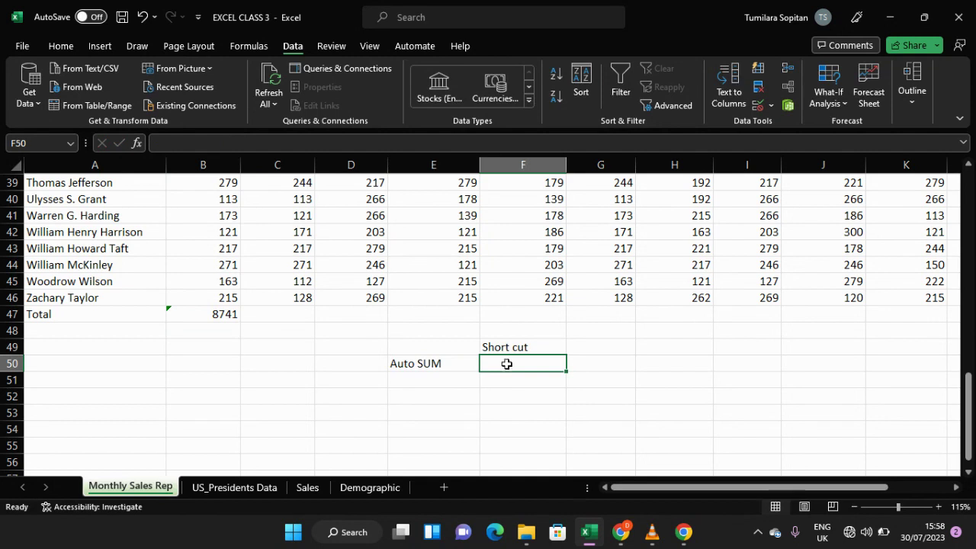
{"action": "type", "text": "a"}
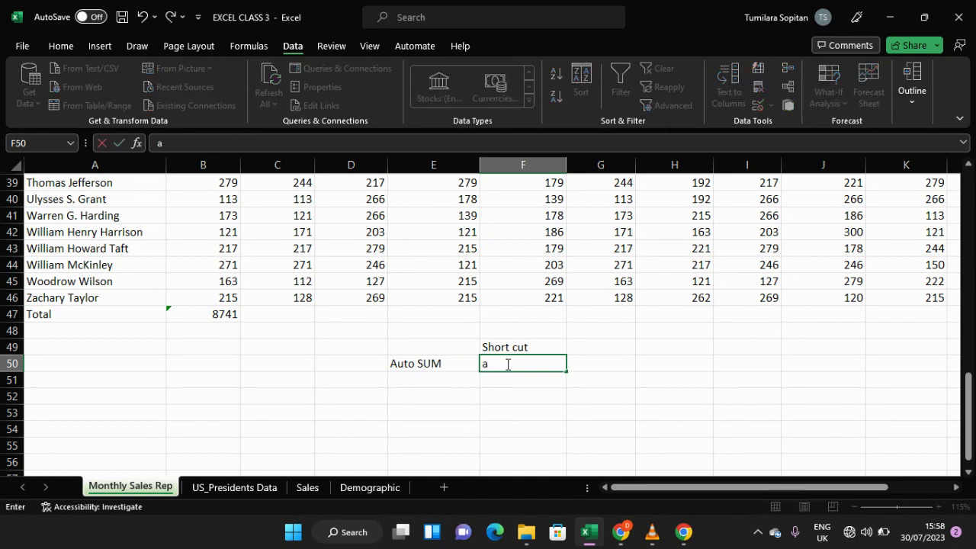
{"action": "type", "text": "lt+="}
{"action": "left_click", "coordinate": [509, 384]}
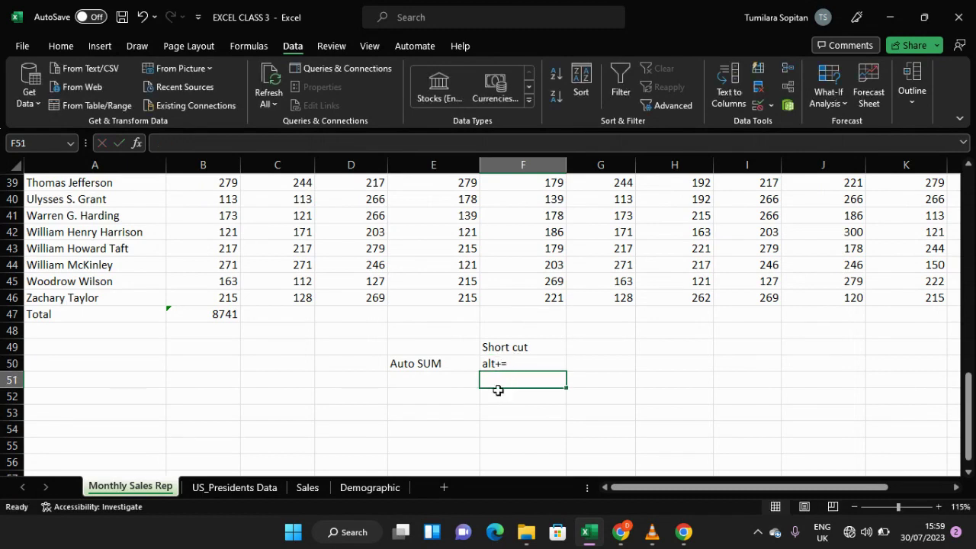
{"action": "left_click", "coordinate": [289, 314]}
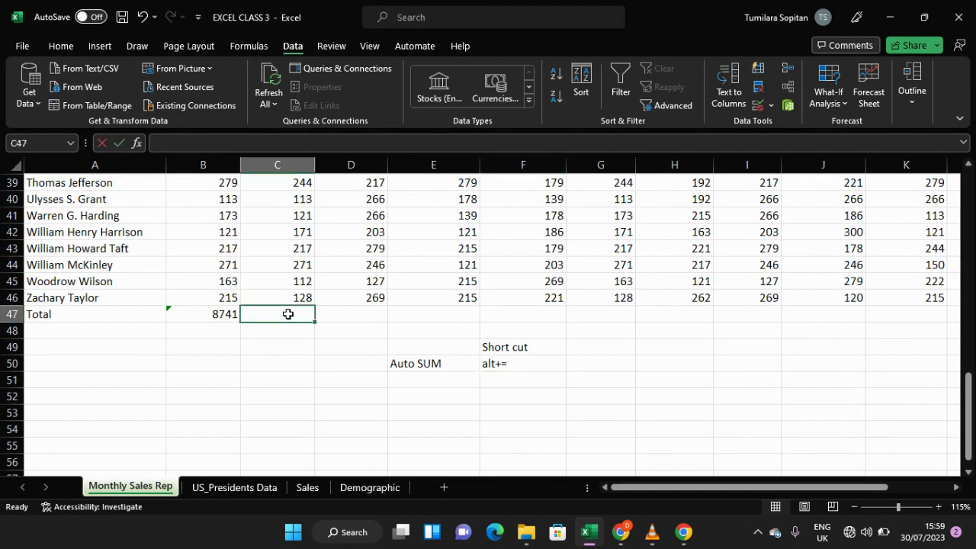
{"action": "key", "text": "alt+equal"}
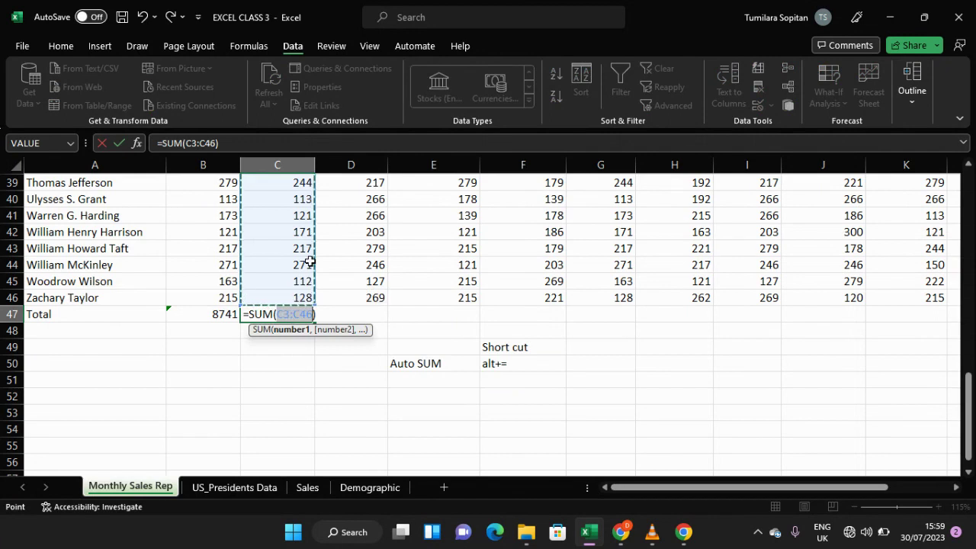
{"action": "scroll", "coordinate": [302, 270], "scroll_direction": "up", "scroll_amount": 11}
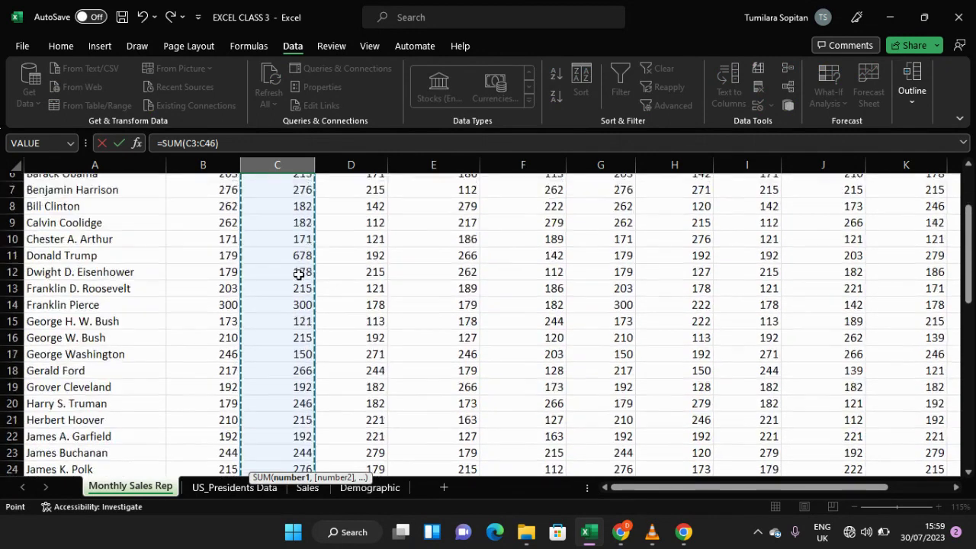
{"action": "scroll", "coordinate": [299, 273], "scroll_direction": "up", "scroll_amount": 2}
{"action": "scroll", "coordinate": [299, 273], "scroll_direction": "down", "scroll_amount": 10}
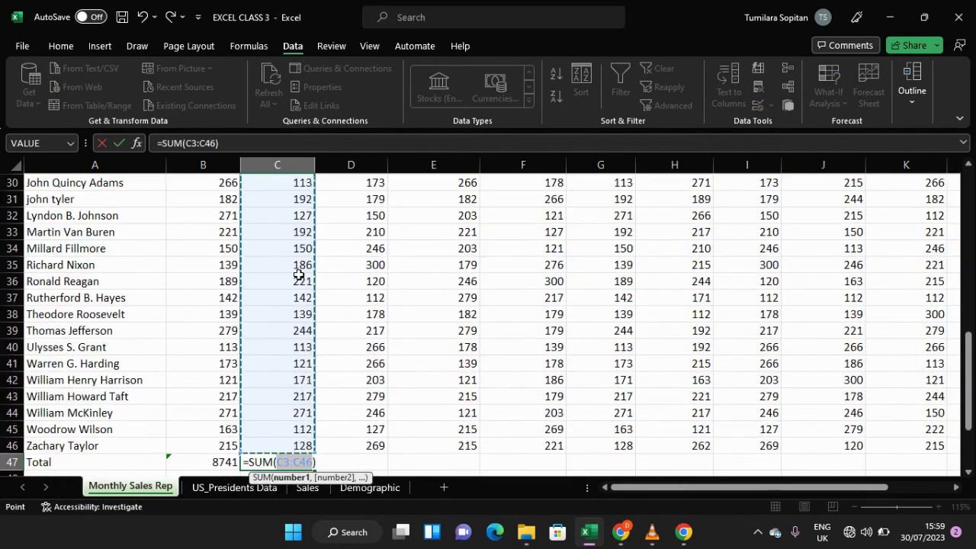
{"action": "scroll", "coordinate": [299, 275], "scroll_direction": "down", "scroll_amount": 2}
{"action": "left_click", "coordinate": [330, 365]}
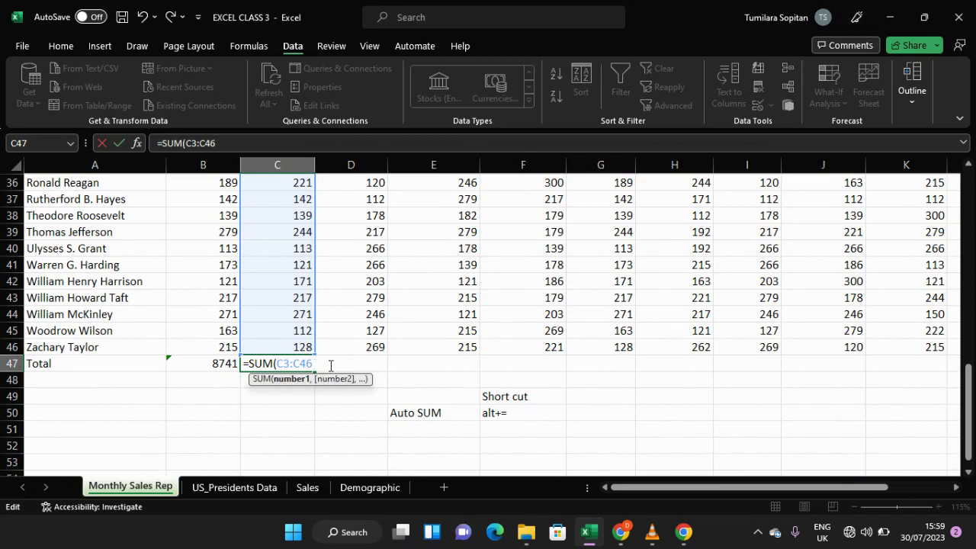
{"action": "key", "text": "BackSpace"}
{"action": "key", "text": "BackSpace"}
{"action": "key", "text": "BackSpace"}
{"action": "key", "text": "BackSpace"}
{"action": "key", "text": "BackSpace"}
{"action": "key", "text": "BackSpace"}
{"action": "key", "text": "BackSpace"}
{"action": "key", "text": "BackSpace"}
{"action": "key", "text": "BackSpace"}
{"action": "key", "text": "BackSpace"}
{"action": "key", "text": "BackSpace"}
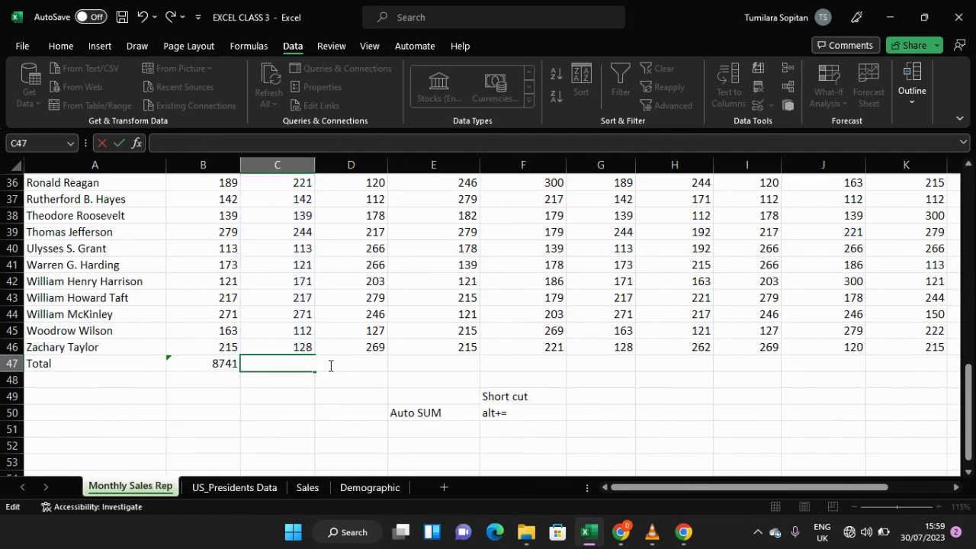
{"action": "left_click", "coordinate": [270, 399]}
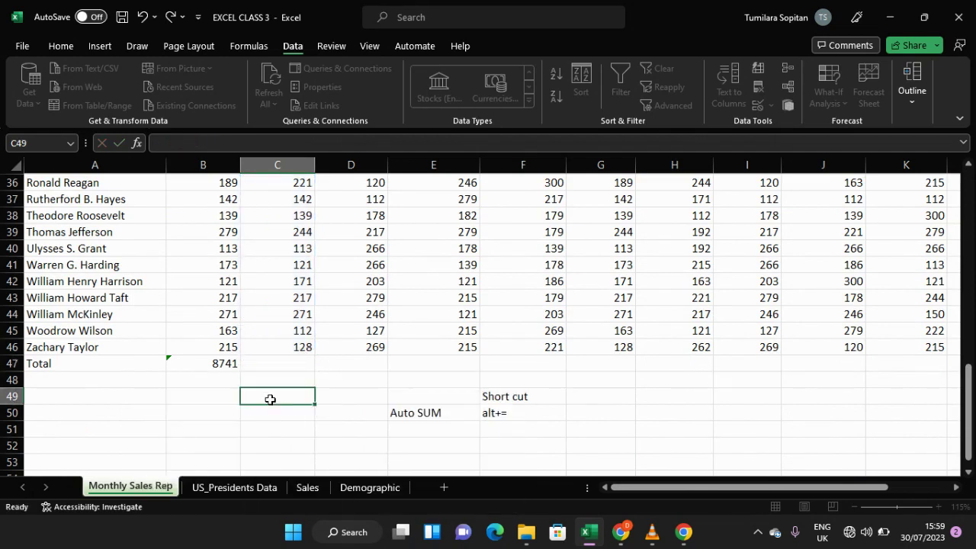
Step: Set the font size of the note cells E49:F50 to 18
{"action": "left_click", "coordinate": [396, 412]}
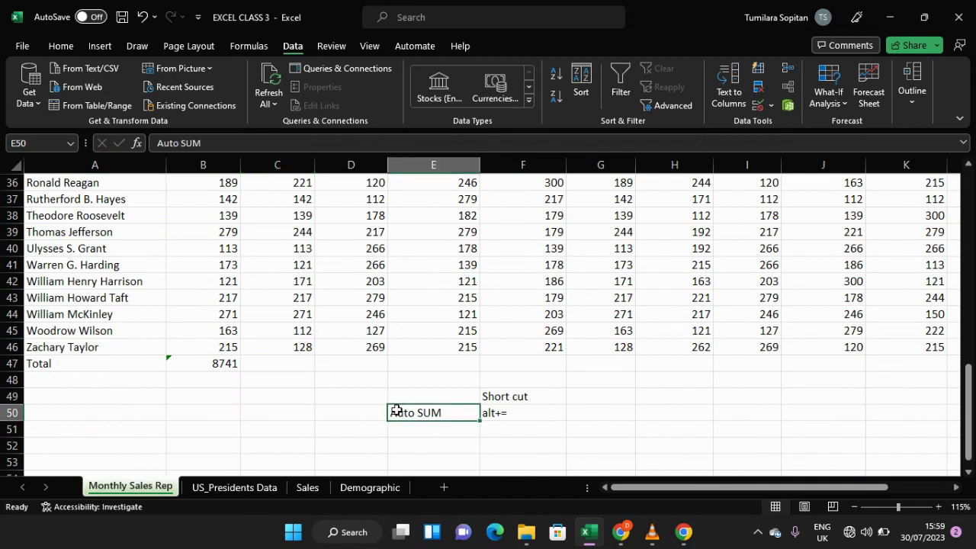
{"action": "key", "text": "shift+Up"}
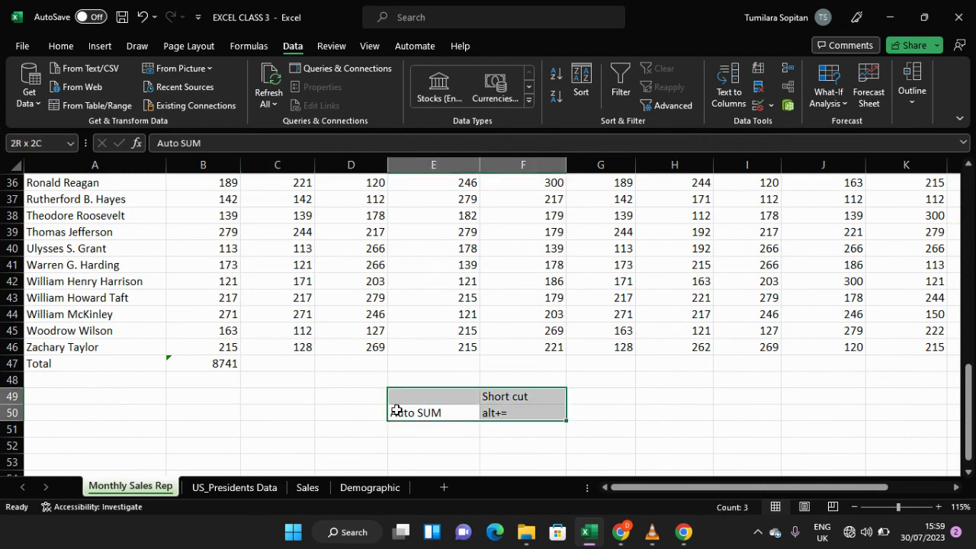
{"action": "key", "text": "shift+Right"}
{"action": "left_click", "coordinate": [61, 47]}
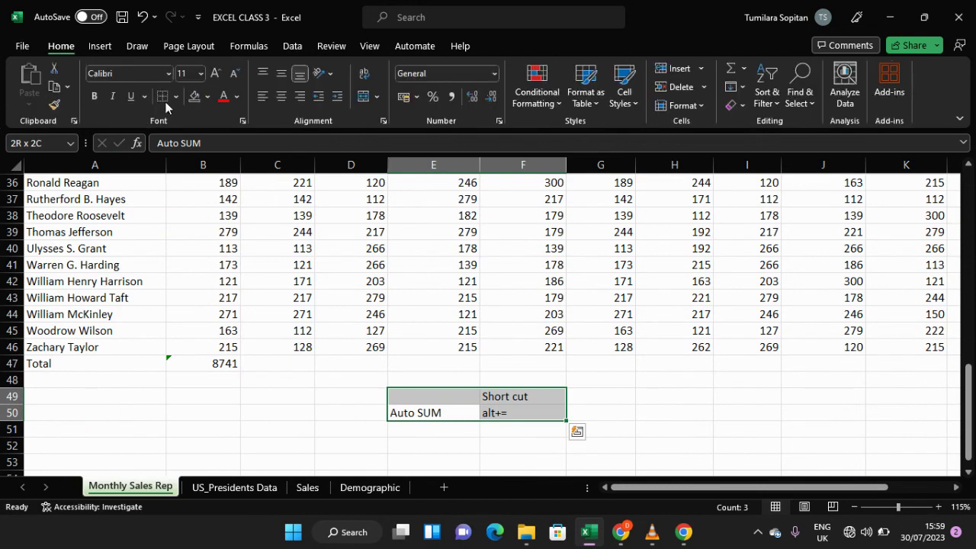
{"action": "left_click", "coordinate": [200, 74]}
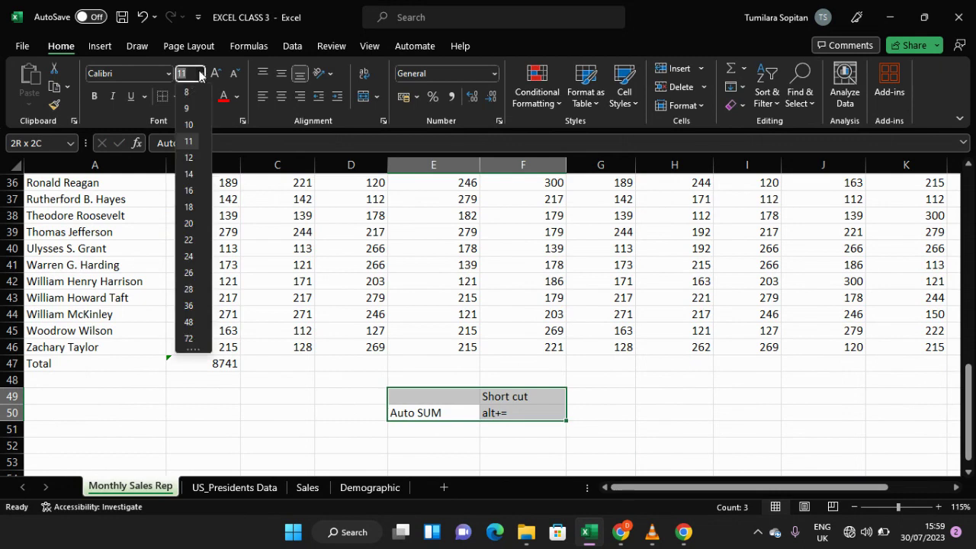
{"action": "left_click", "coordinate": [189, 202]}
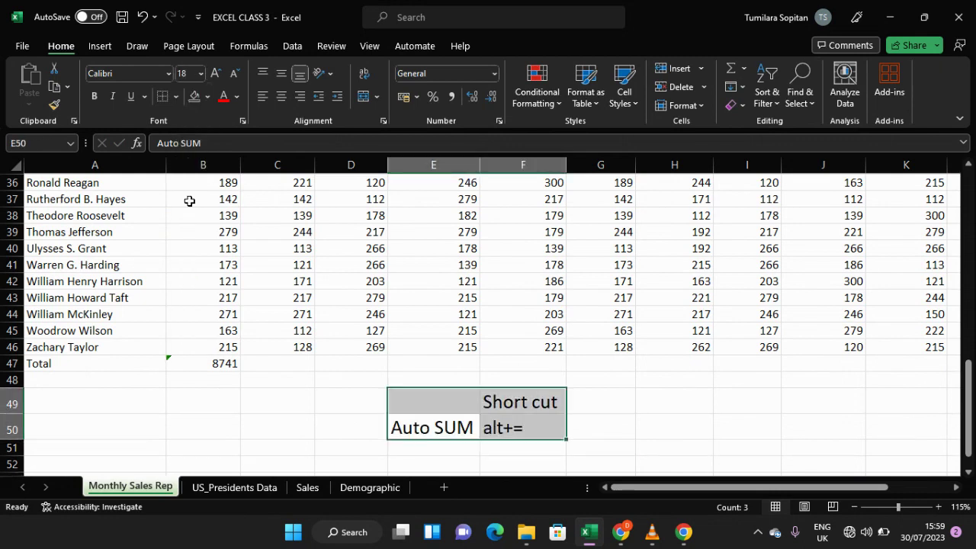
Step: Apply the Calibri font and a dark orange font colour to the note cells
{"action": "left_click", "coordinate": [167, 74]}
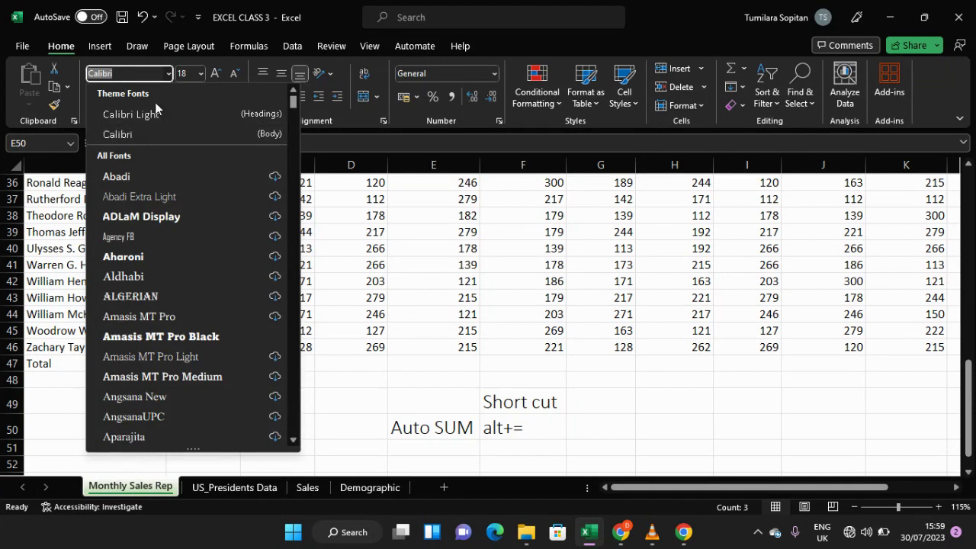
{"action": "left_click", "coordinate": [135, 137]}
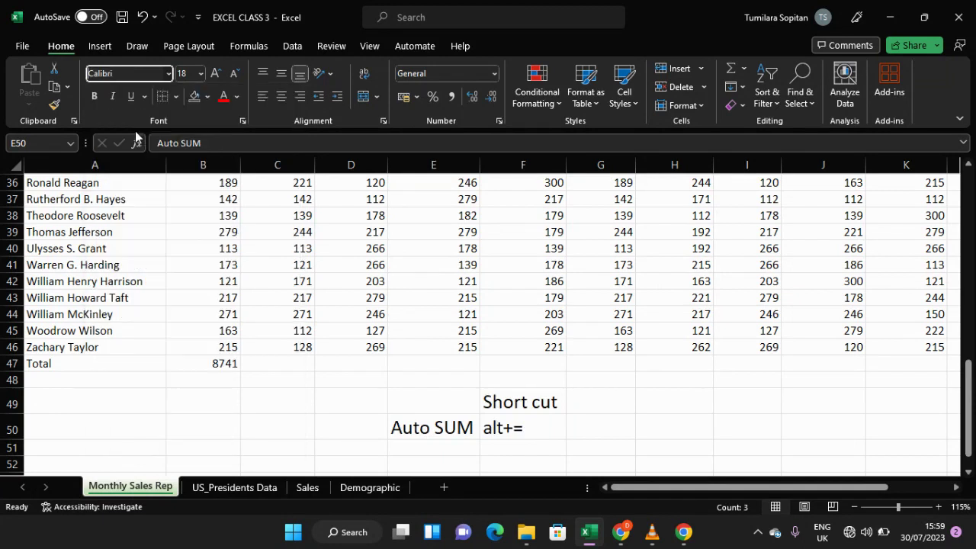
{"action": "left_click", "coordinate": [236, 98]}
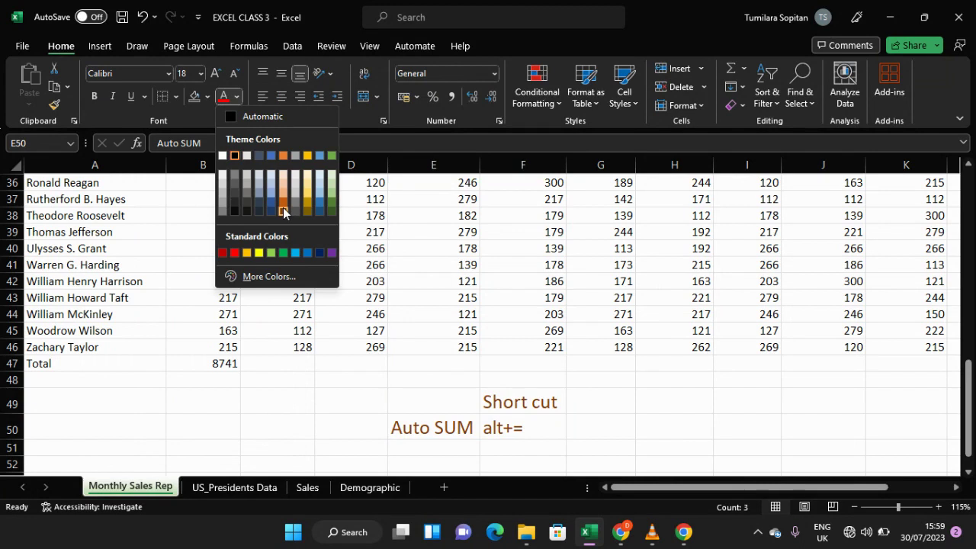
{"action": "left_click", "coordinate": [283, 211]}
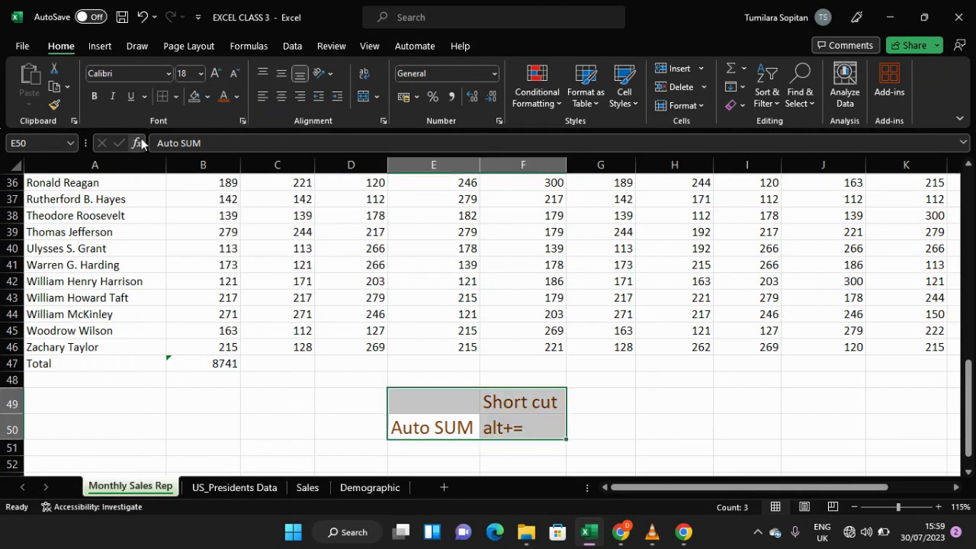
Step: Fill the note cells with White, Background 1, Darker 5%
{"action": "left_click", "coordinate": [206, 96]}
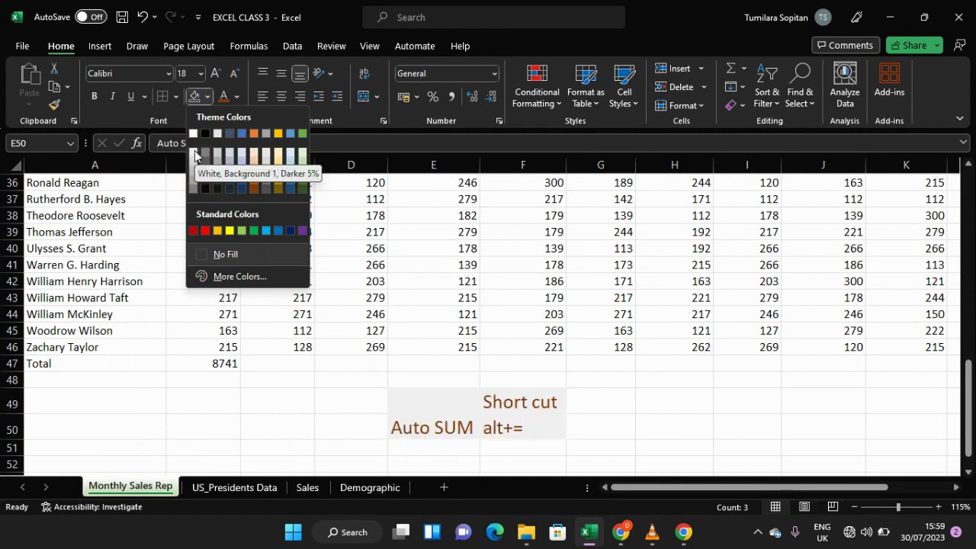
{"action": "left_click", "coordinate": [194, 149]}
{"action": "left_click", "coordinate": [252, 395]}
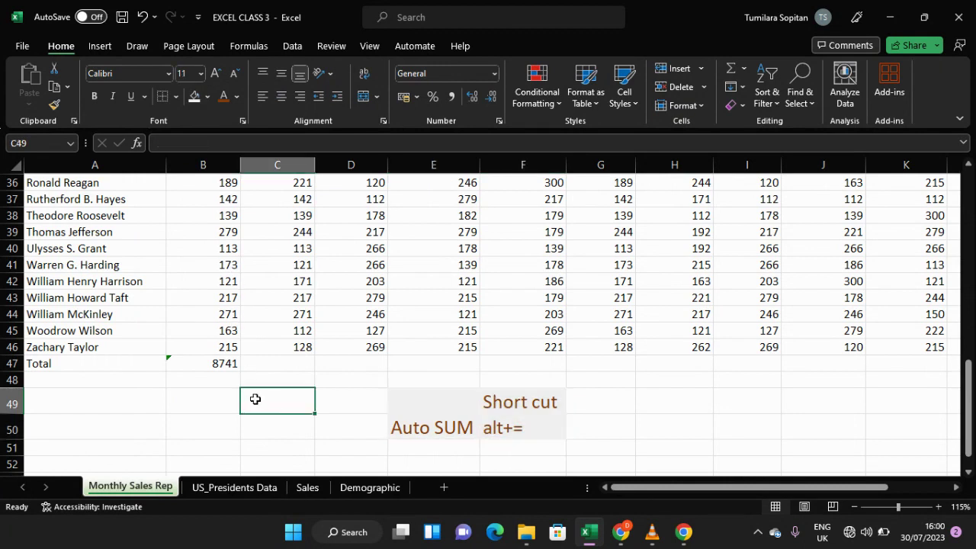
Step: Use AutoSum in C47 to total the February sales with =SUM(C3:C46)
{"action": "scroll", "coordinate": [294, 412], "scroll_direction": "down", "scroll_amount": 2}
{"action": "scroll", "coordinate": [294, 412], "scroll_direction": "up", "scroll_amount": 2}
{"action": "scroll", "coordinate": [294, 412], "scroll_direction": "up", "scroll_amount": 1}
{"action": "scroll", "coordinate": [294, 411], "scroll_direction": "down", "scroll_amount": 1}
{"action": "left_click", "coordinate": [288, 364]}
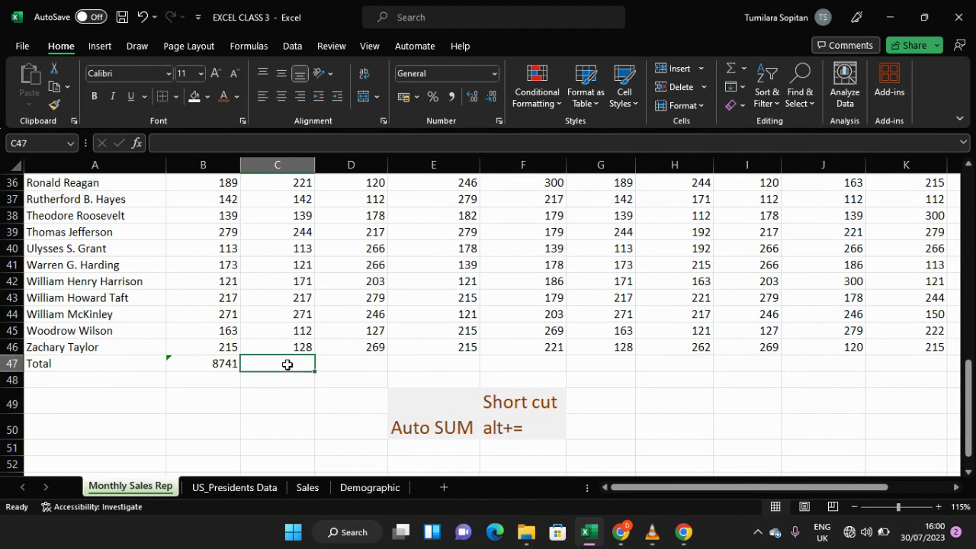
{"action": "key", "text": "alt+equal"}
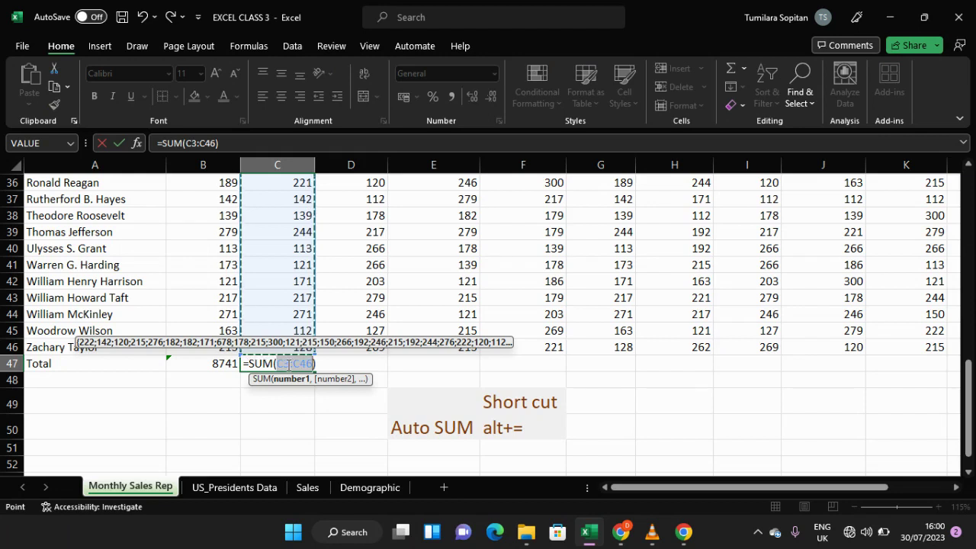
{"action": "scroll", "coordinate": [287, 365], "scroll_direction": "up", "scroll_amount": 11}
{"action": "scroll", "coordinate": [288, 365], "scroll_direction": "up", "scroll_amount": 1}
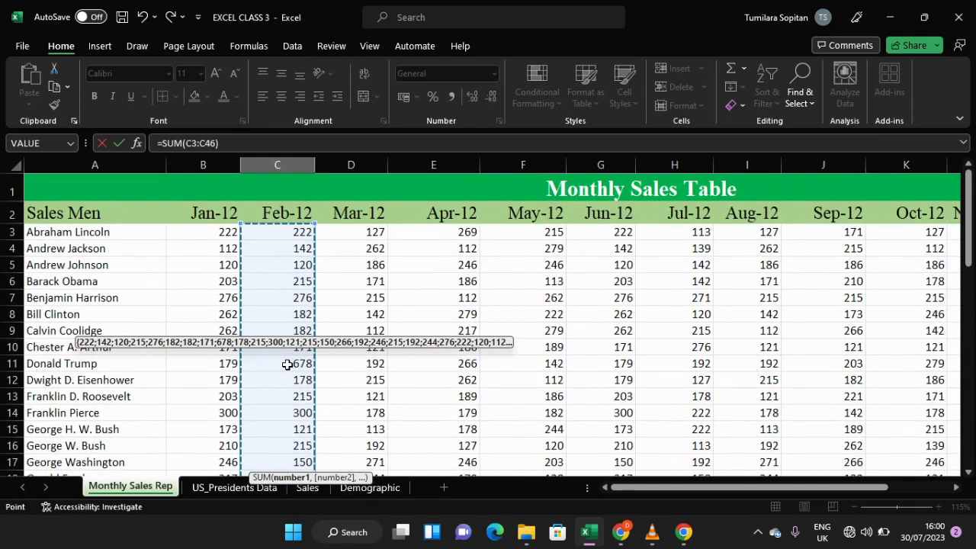
{"action": "scroll", "coordinate": [287, 365], "scroll_direction": "down", "scroll_amount": 8}
{"action": "scroll", "coordinate": [287, 365], "scroll_direction": "down", "scroll_amount": 5}
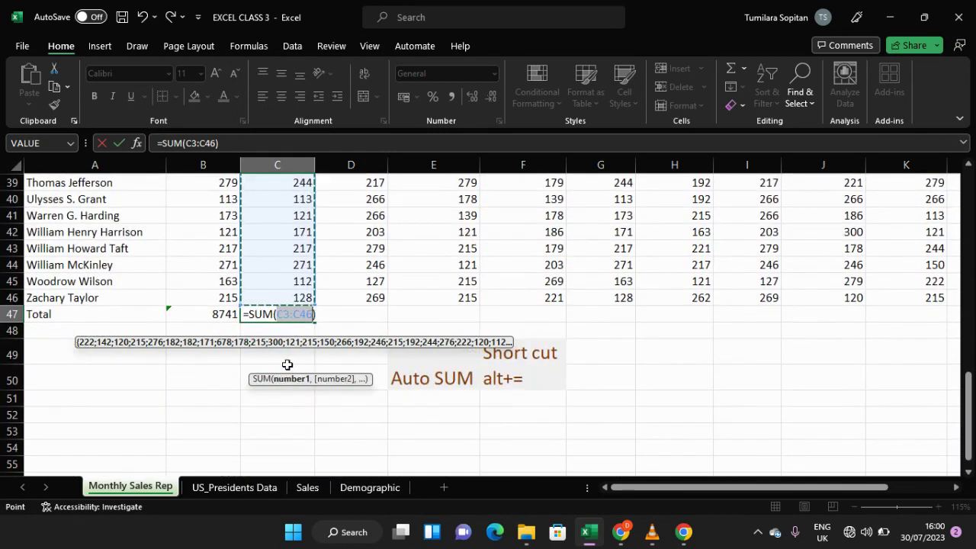
{"action": "key", "text": "Right"}
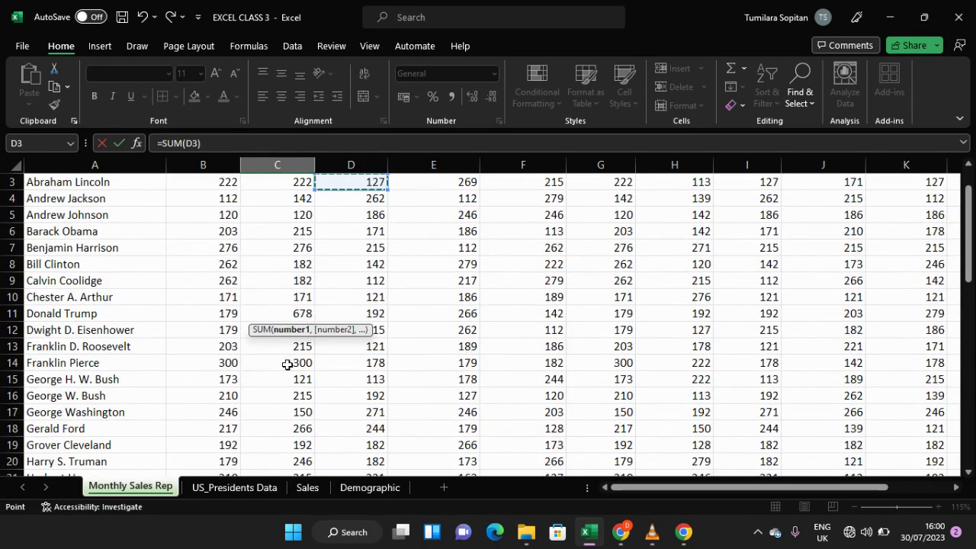
{"action": "key", "text": "ctrl+z"}
{"action": "scroll", "coordinate": [287, 365], "scroll_direction": "down", "scroll_amount": 3}
{"action": "scroll", "coordinate": [287, 364], "scroll_direction": "up", "scroll_amount": 2}
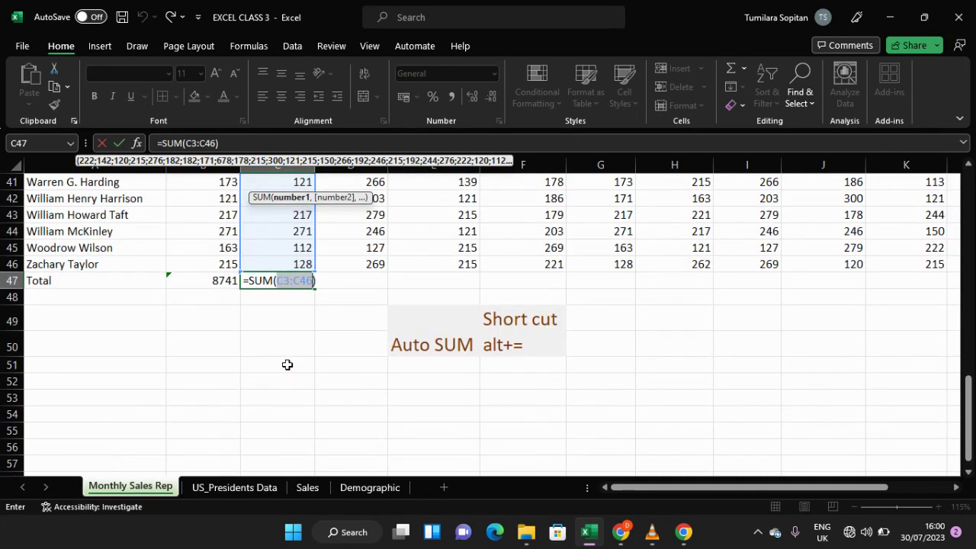
{"action": "key", "text": "Return"}
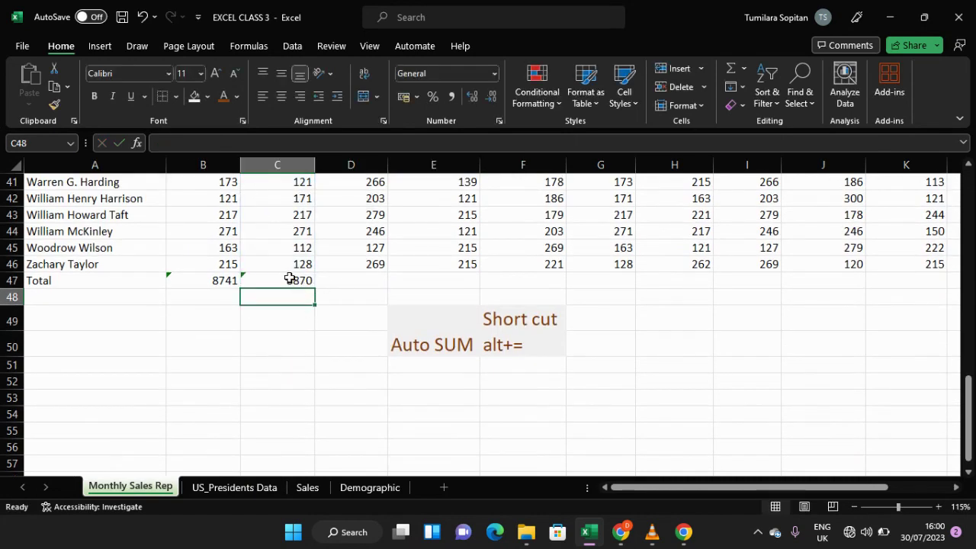
Step: Total the March sales in D47 using the AutoSum Sum function, giving =SUM(D3:D46)
{"action": "scroll", "coordinate": [290, 277], "scroll_direction": "up", "scroll_amount": 12}
{"action": "scroll", "coordinate": [293, 259], "scroll_direction": "up", "scroll_amount": 2}
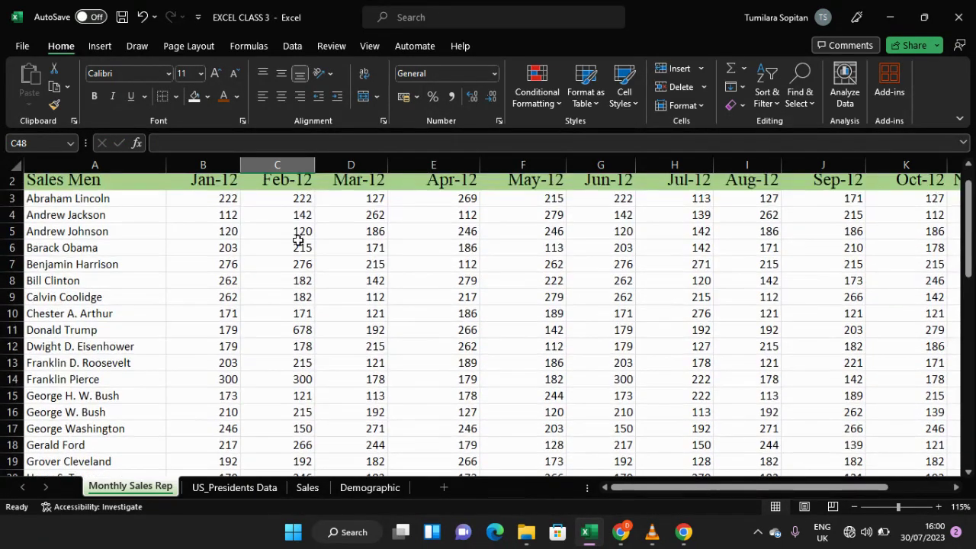
{"action": "scroll", "coordinate": [299, 241], "scroll_direction": "down", "scroll_amount": 12}
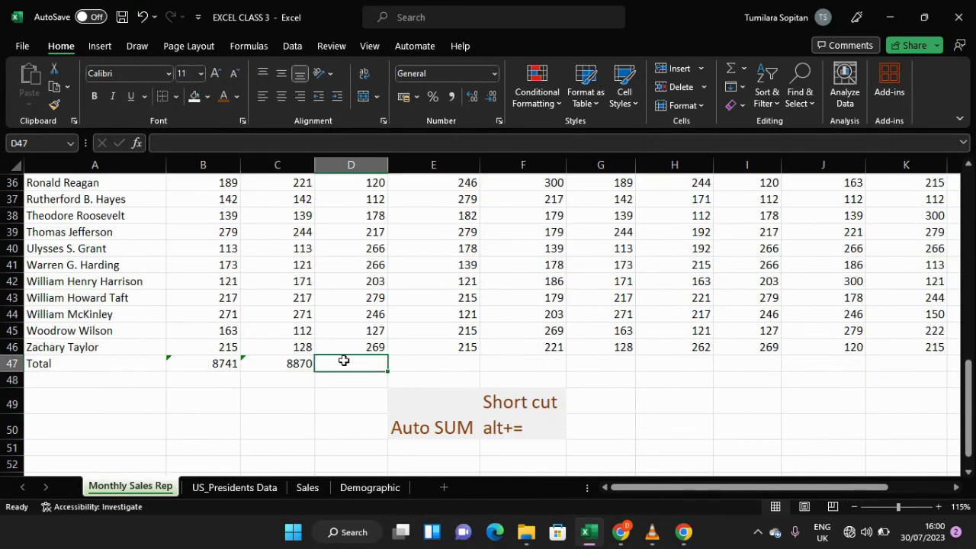
{"action": "left_click", "coordinate": [344, 363]}
{"action": "left_click", "coordinate": [248, 46]}
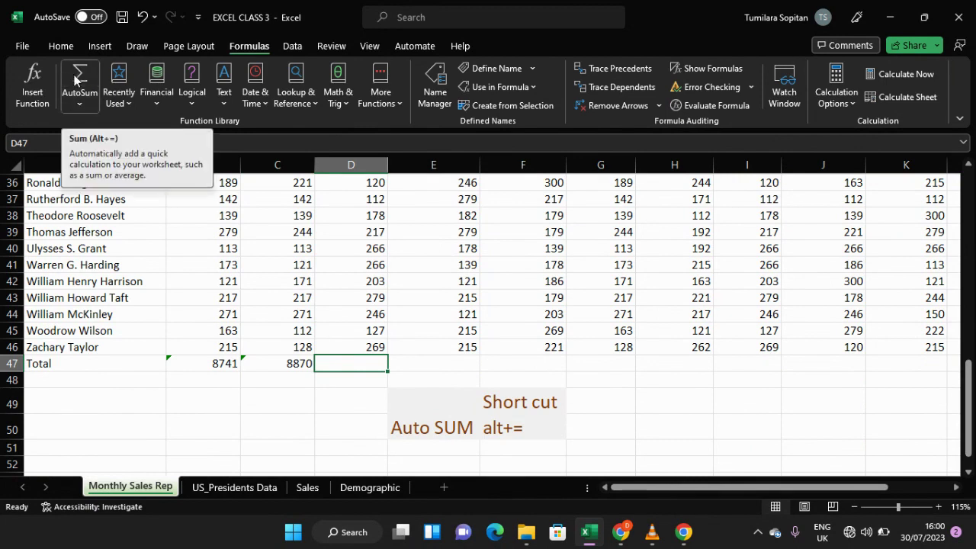
{"action": "left_click", "coordinate": [81, 98]}
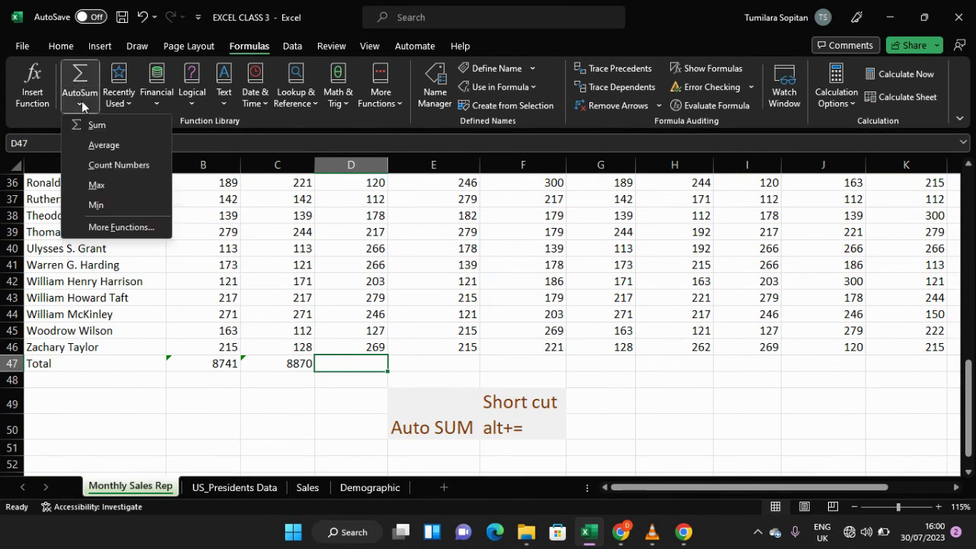
{"action": "left_click", "coordinate": [92, 126]}
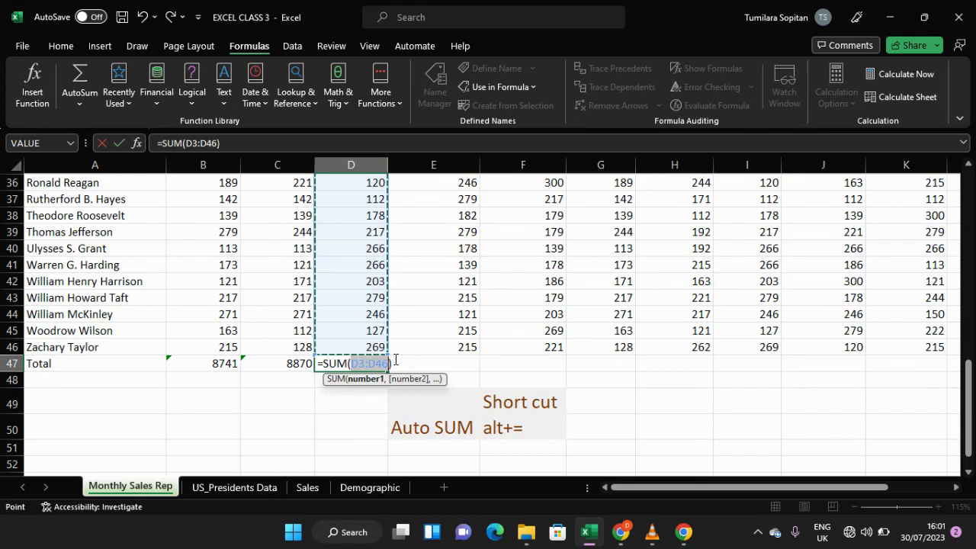
{"action": "left_click", "coordinate": [395, 359]}
{"action": "key", "text": "Return"}
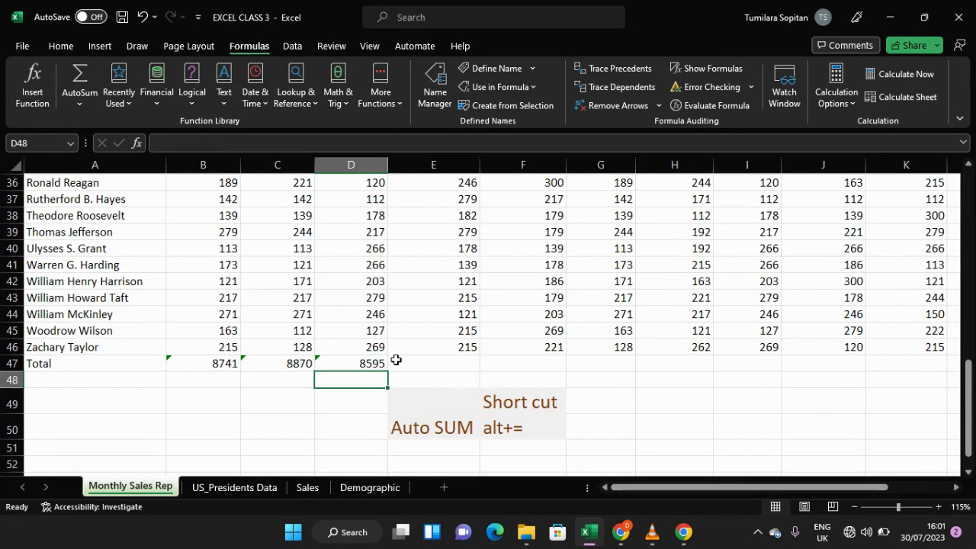
Step: Enter the formula =e3+e4+e5 in E47 to demonstrate adding individual cells
{"action": "scroll", "coordinate": [395, 359], "scroll_direction": "up", "scroll_amount": 10}
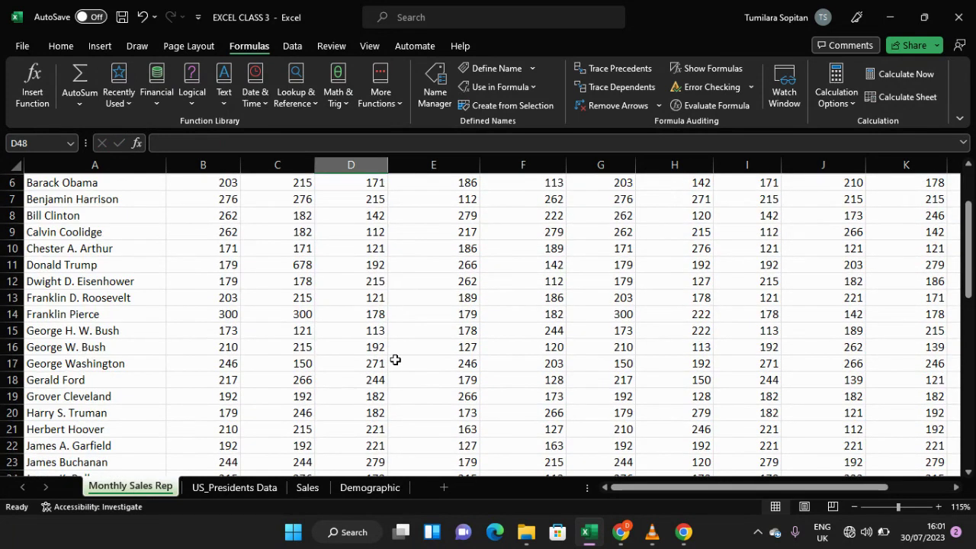
{"action": "scroll", "coordinate": [395, 359], "scroll_direction": "down", "scroll_amount": 5}
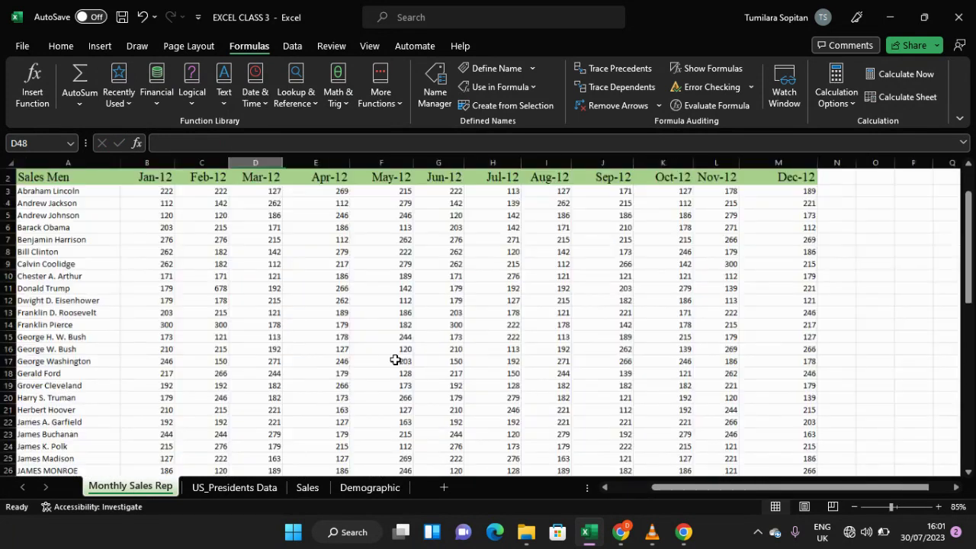
{"action": "scroll", "coordinate": [396, 359], "scroll_direction": "up", "scroll_amount": 1}
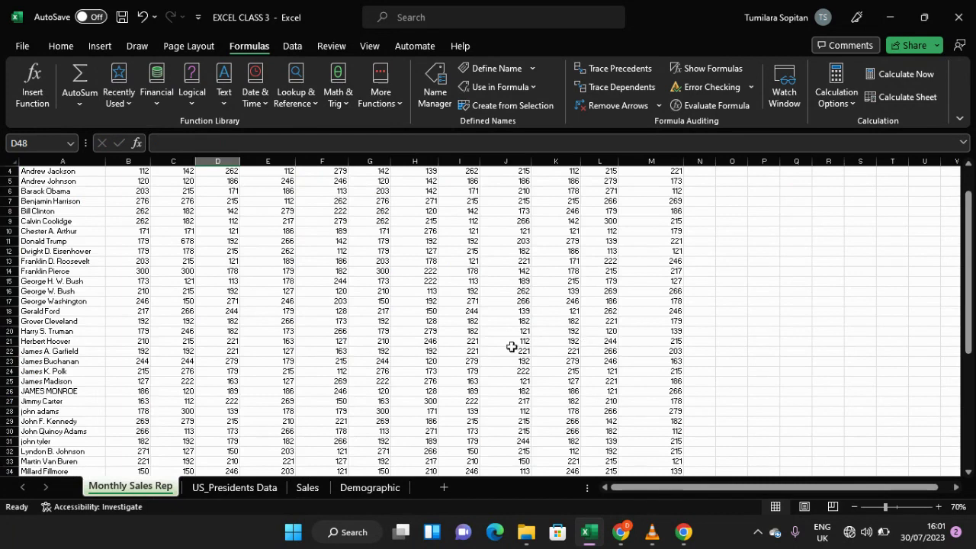
{"action": "scroll", "coordinate": [392, 341], "scroll_direction": "down", "scroll_amount": 8}
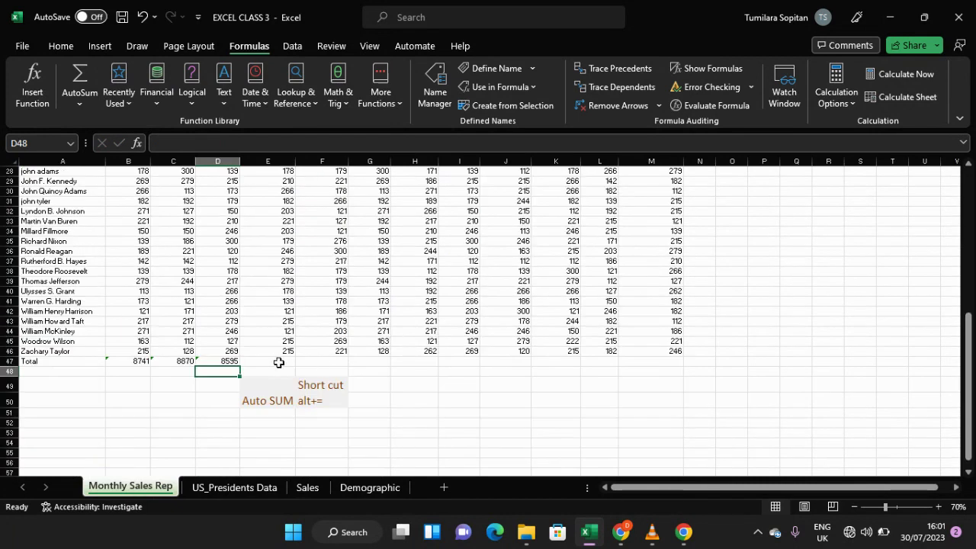
{"action": "scroll", "coordinate": [271, 363], "scroll_direction": "up", "scroll_amount": 2}
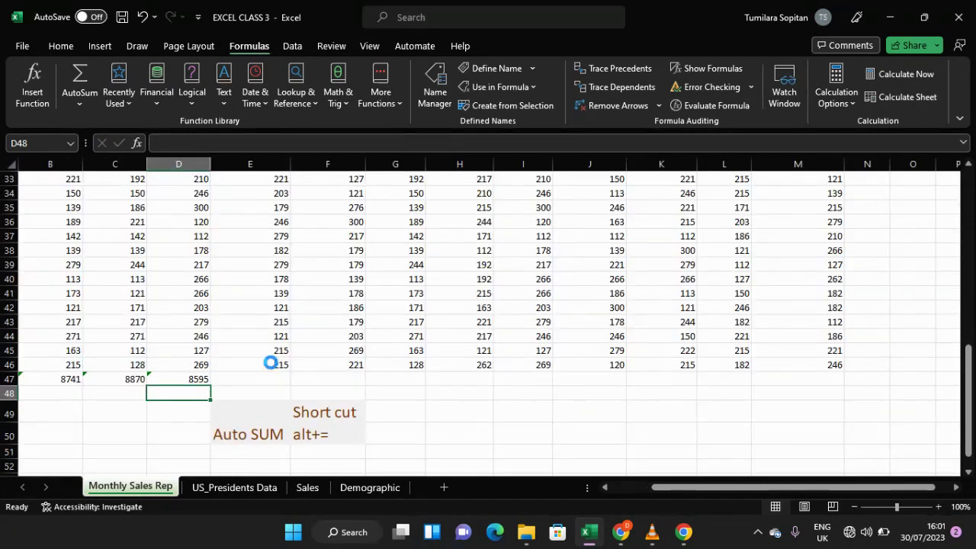
{"action": "scroll", "coordinate": [269, 365], "scroll_direction": "up", "scroll_amount": 1}
{"action": "left_click", "coordinate": [225, 395]}
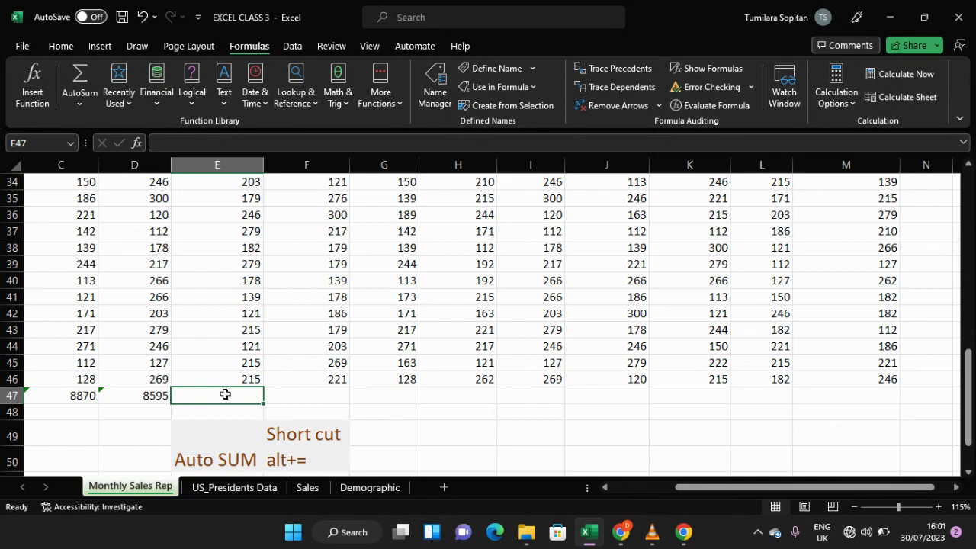
{"action": "type", "text": "="}
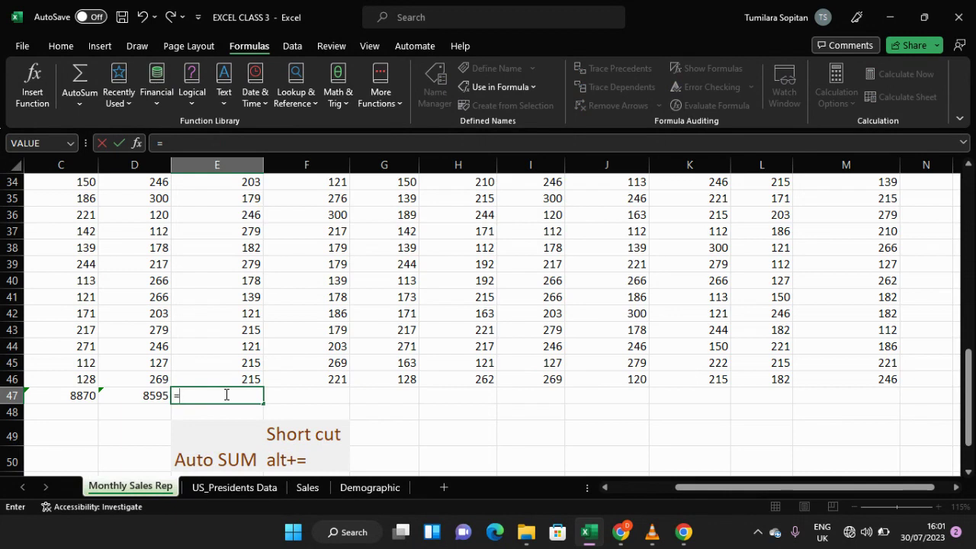
{"action": "type", "text": "e3"}
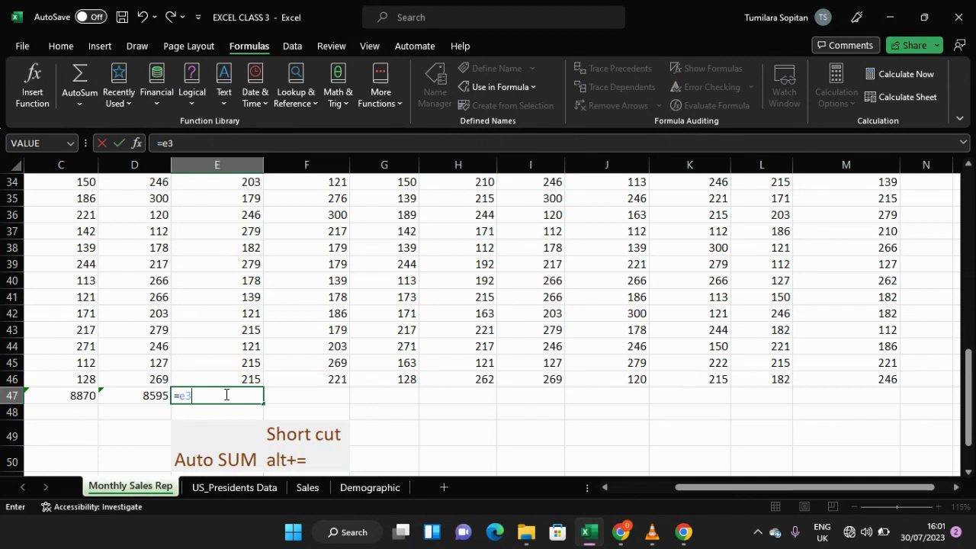
{"action": "type", "text": "+e4+e5"}
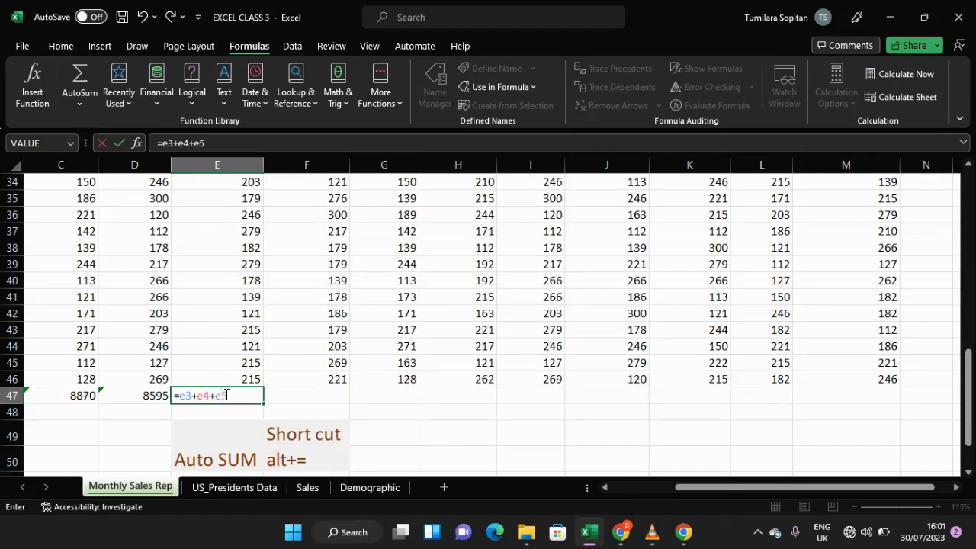
{"action": "scroll", "coordinate": [246, 338], "scroll_direction": "up", "scroll_amount": 11}
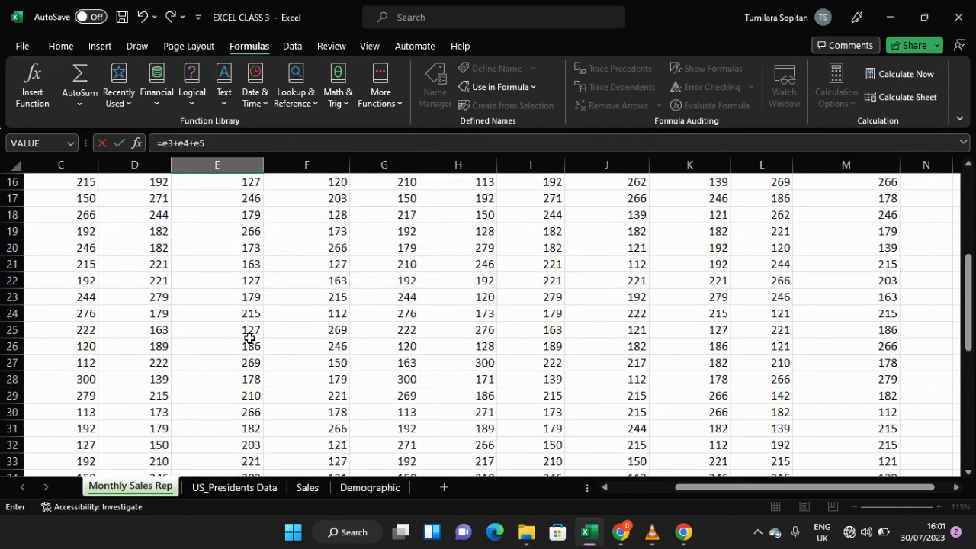
{"action": "scroll", "coordinate": [250, 338], "scroll_direction": "down", "scroll_amount": 12}
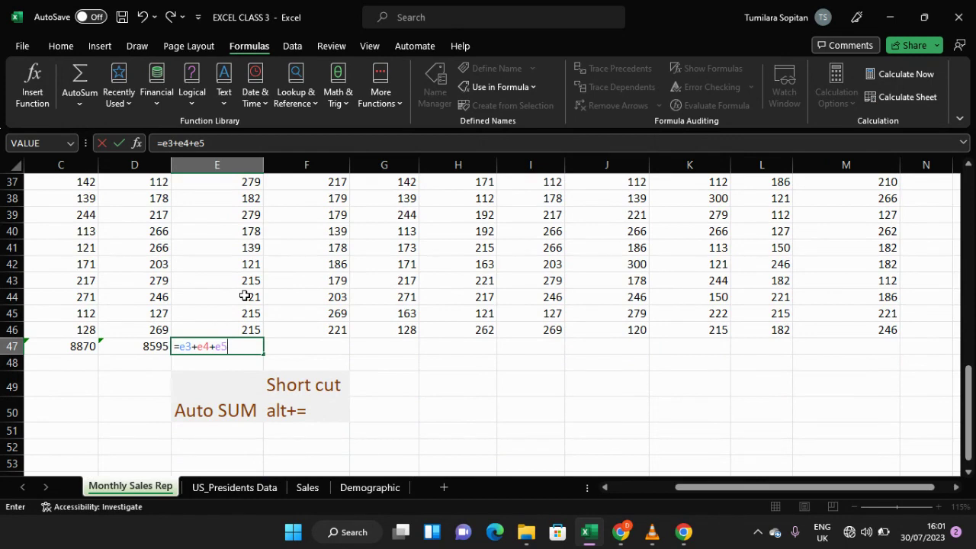
{"action": "key", "text": "Return"}
Step: Clear the formula from E47
{"action": "scroll", "coordinate": [246, 338], "scroll_direction": "up", "scroll_amount": 2}
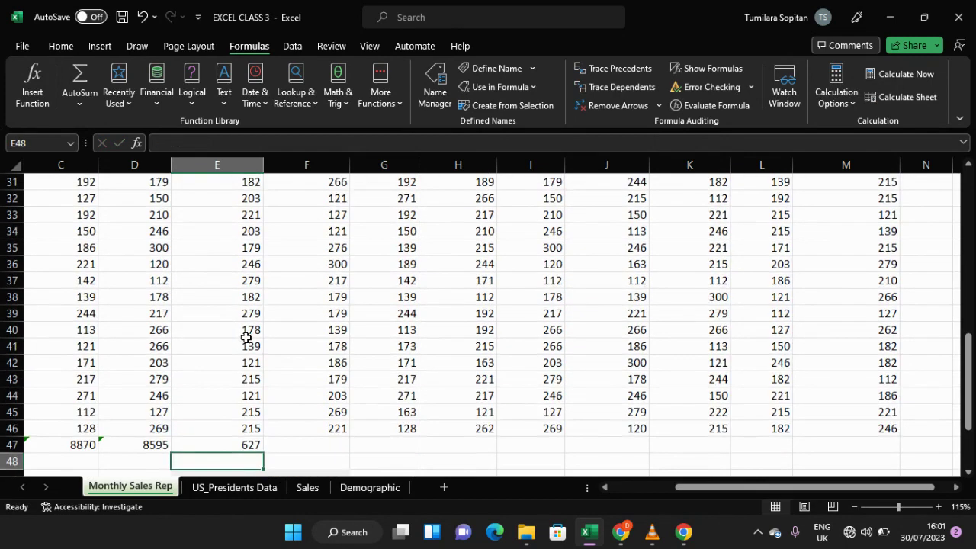
{"action": "scroll", "coordinate": [246, 338], "scroll_direction": "up", "scroll_amount": 10}
{"action": "scroll", "coordinate": [245, 338], "scroll_direction": "down", "scroll_amount": 7}
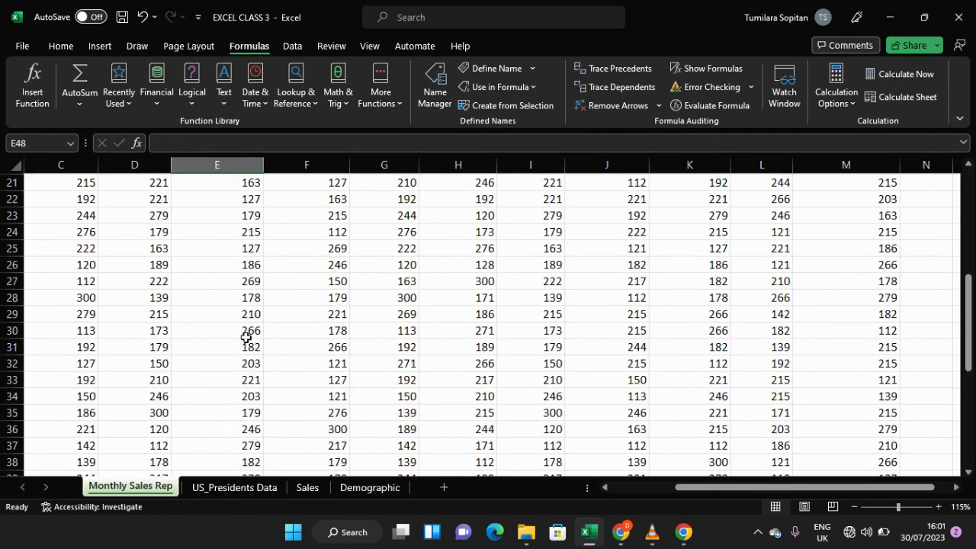
{"action": "scroll", "coordinate": [245, 338], "scroll_direction": "down", "scroll_amount": 5}
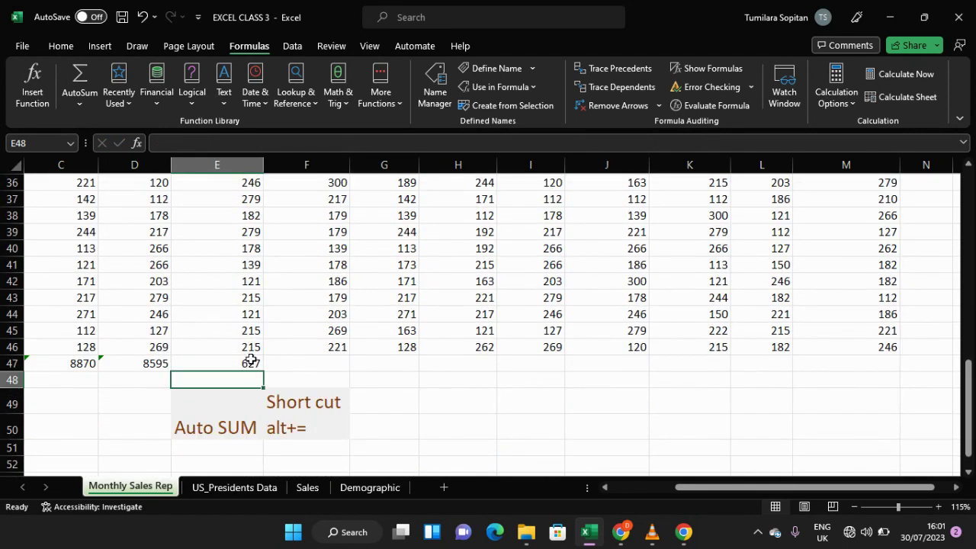
{"action": "left_click", "coordinate": [250, 360]}
{"action": "key", "text": "BackSpace"}
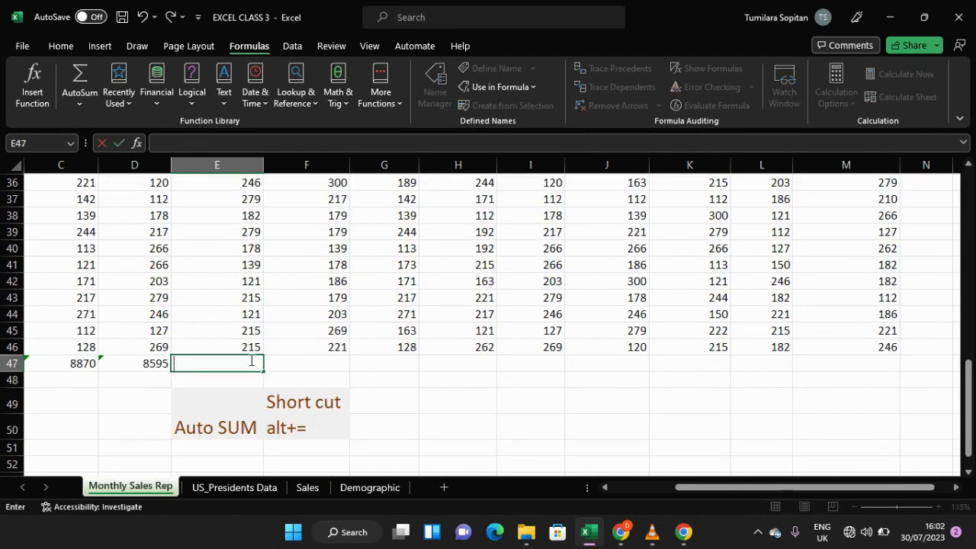
Step: Copy the SUM formula from D47 across the Total row through M47
{"action": "left_click", "coordinate": [136, 365]}
{"action": "left_click_drag", "start_coordinate": [171, 370], "coordinate": [878, 366]}
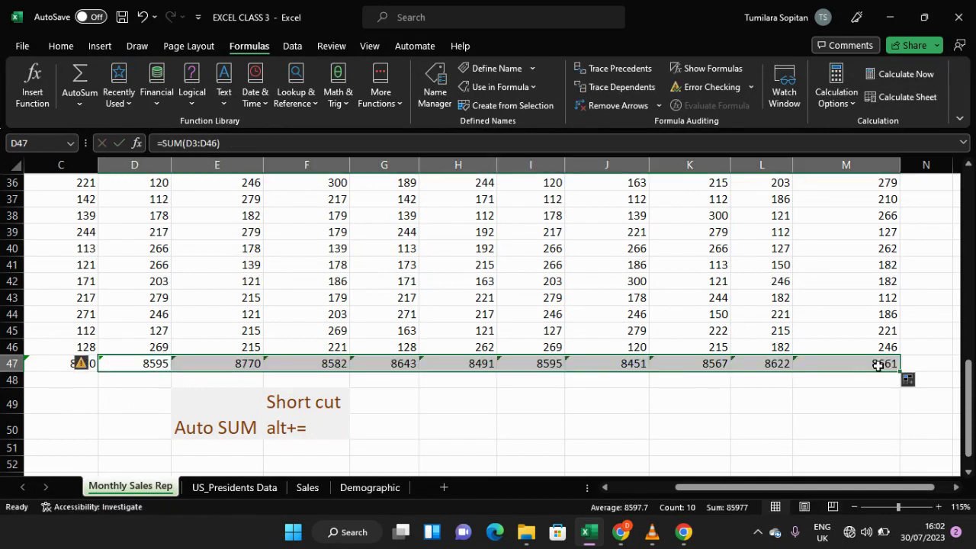
{"action": "left_click", "coordinate": [405, 400]}
Step: Insert a blank row at row 48 between the Total row and the note cells
{"action": "scroll", "coordinate": [382, 383], "scroll_direction": "down", "scroll_amount": 1}
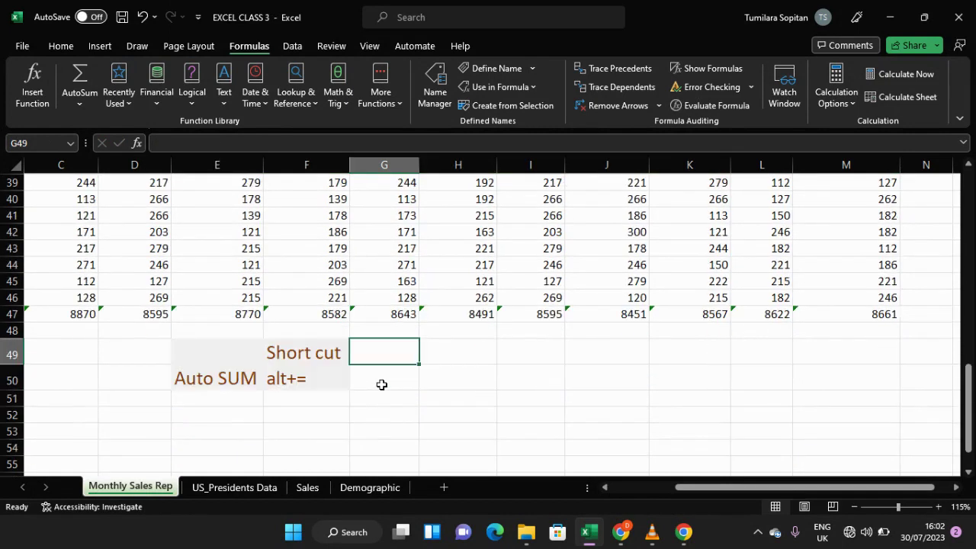
{"action": "scroll", "coordinate": [382, 383], "scroll_direction": "up", "scroll_amount": 3}
{"action": "scroll", "coordinate": [381, 384], "scroll_direction": "down", "scroll_amount": 4}
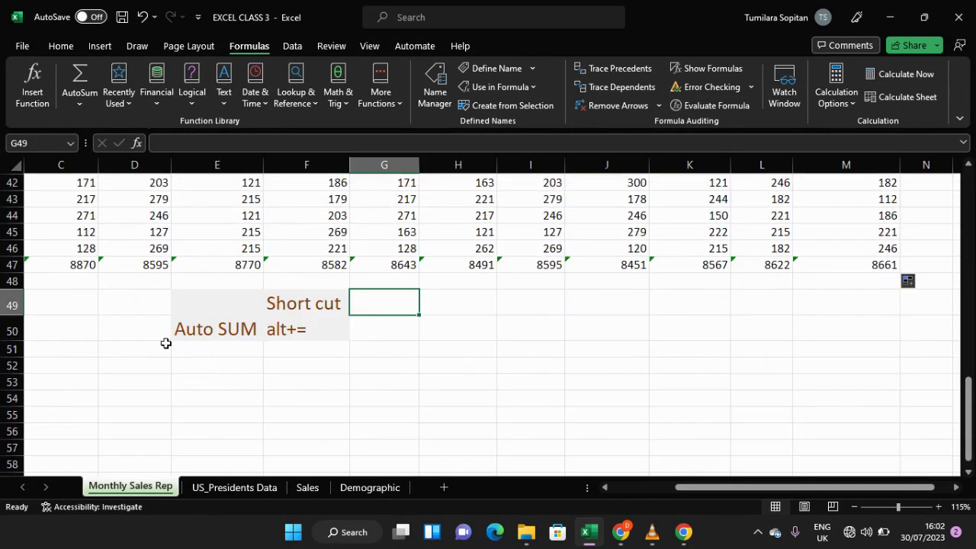
{"action": "scroll", "coordinate": [166, 343], "scroll_direction": "up", "scroll_amount": 2}
{"action": "left_click", "coordinate": [3, 379]}
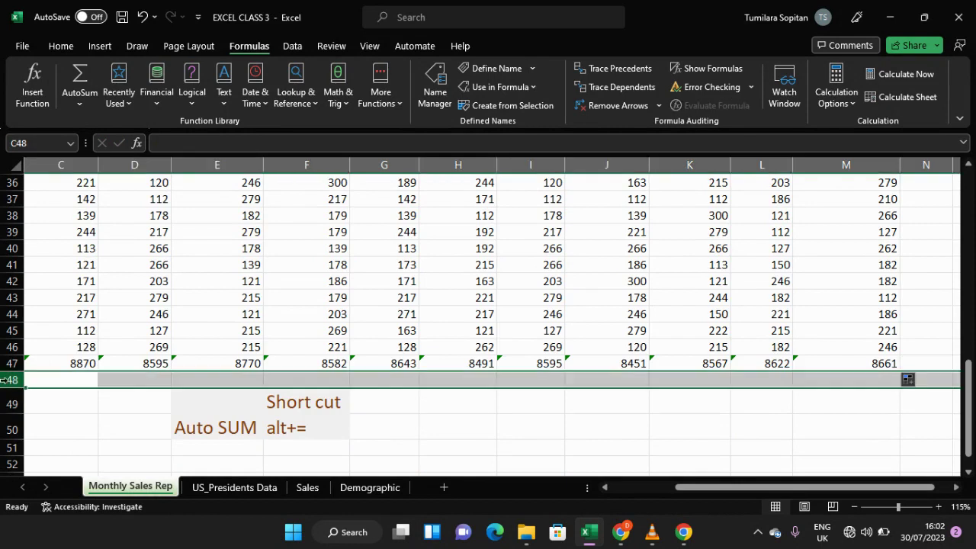
{"action": "right_click", "coordinate": [3, 379]}
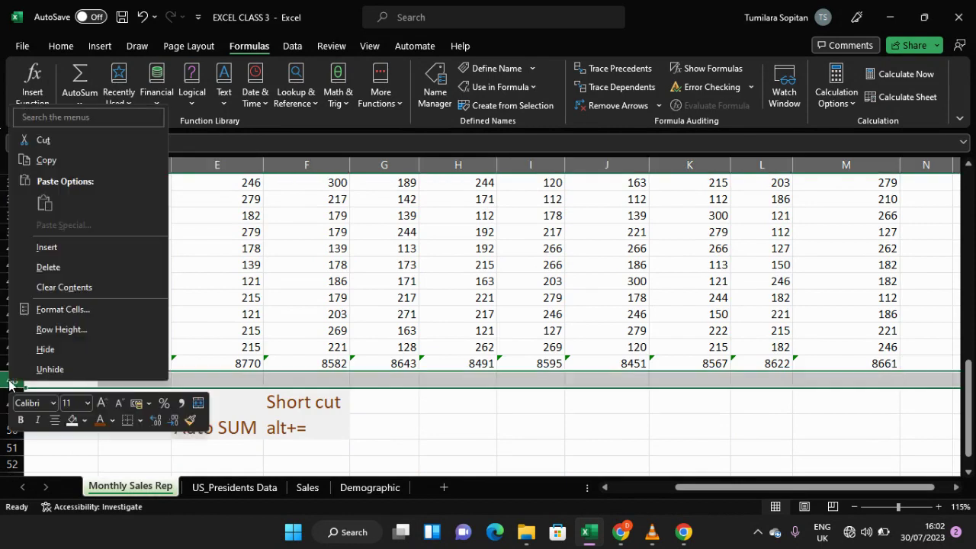
{"action": "left_click", "coordinate": [35, 248]}
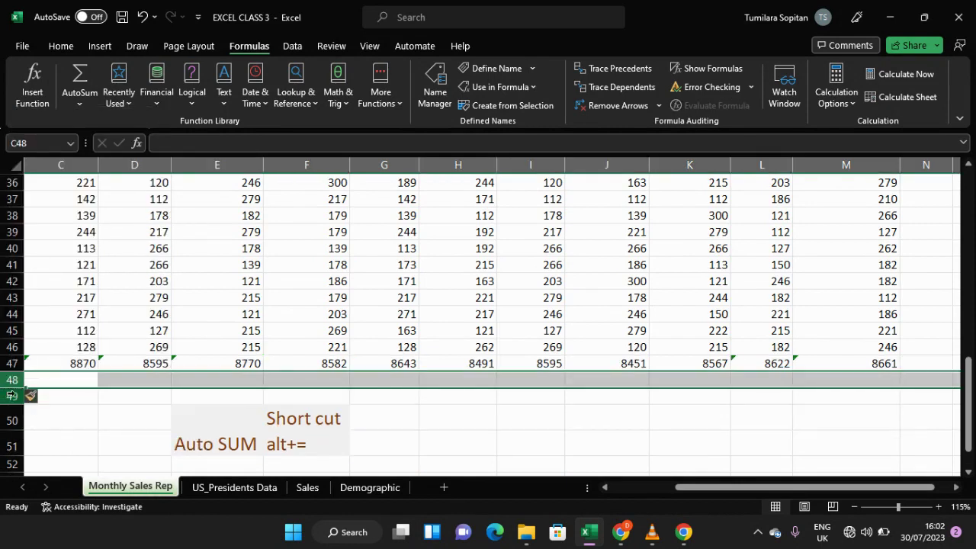
{"action": "left_click", "coordinate": [203, 398]}
Step: Scroll through the whole Monthly Sales Table to review the data and the Total row
{"action": "scroll", "coordinate": [220, 380], "scroll_direction": "up", "scroll_amount": 10}
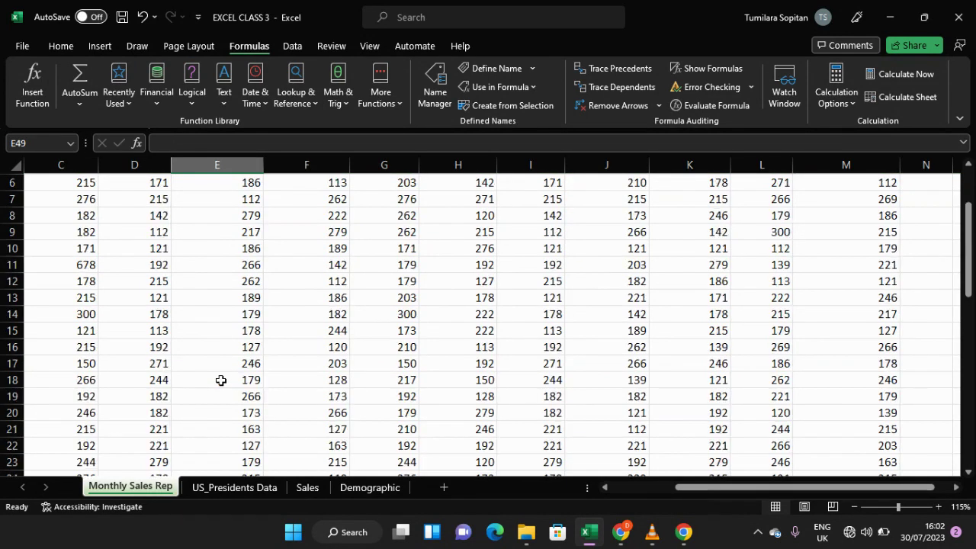
{"action": "scroll", "coordinate": [220, 381], "scroll_direction": "up", "scroll_amount": 2}
{"action": "scroll", "coordinate": [220, 380], "scroll_direction": "down", "scroll_amount": 4, "text": "ctrl"}
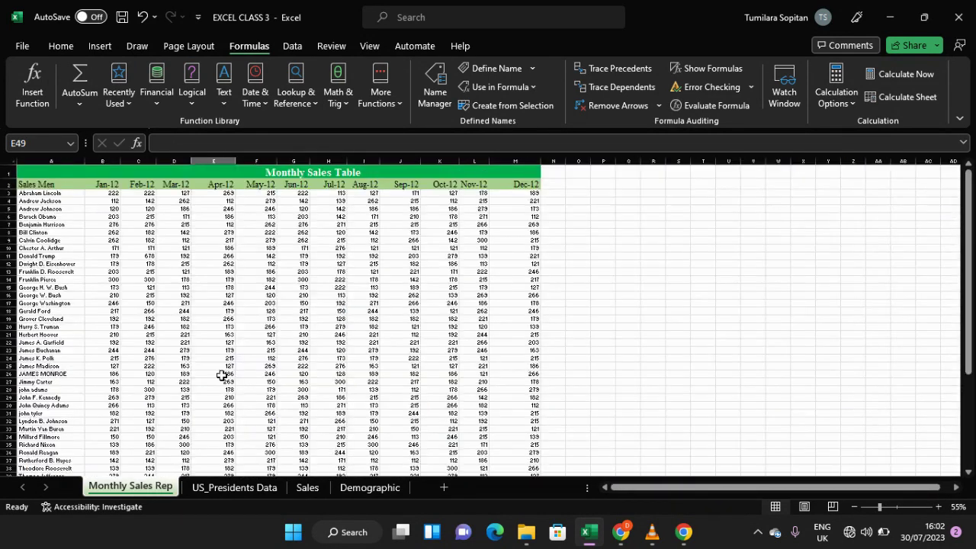
{"action": "scroll", "coordinate": [220, 376], "scroll_direction": "up", "scroll_amount": 1, "text": "ctrl"}
{"action": "scroll", "coordinate": [416, 385], "scroll_direction": "up", "scroll_amount": 1}
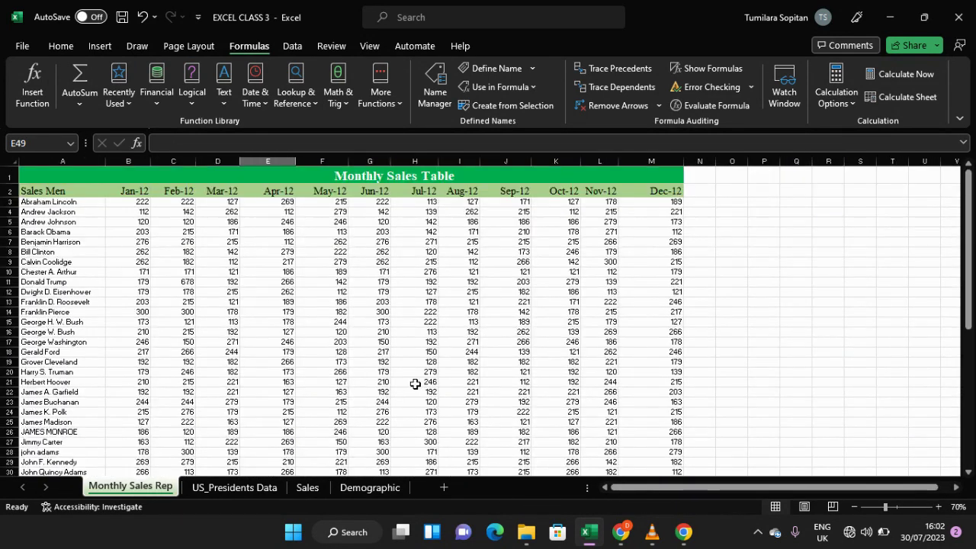
{"action": "scroll", "coordinate": [416, 384], "scroll_direction": "down", "scroll_amount": 9}
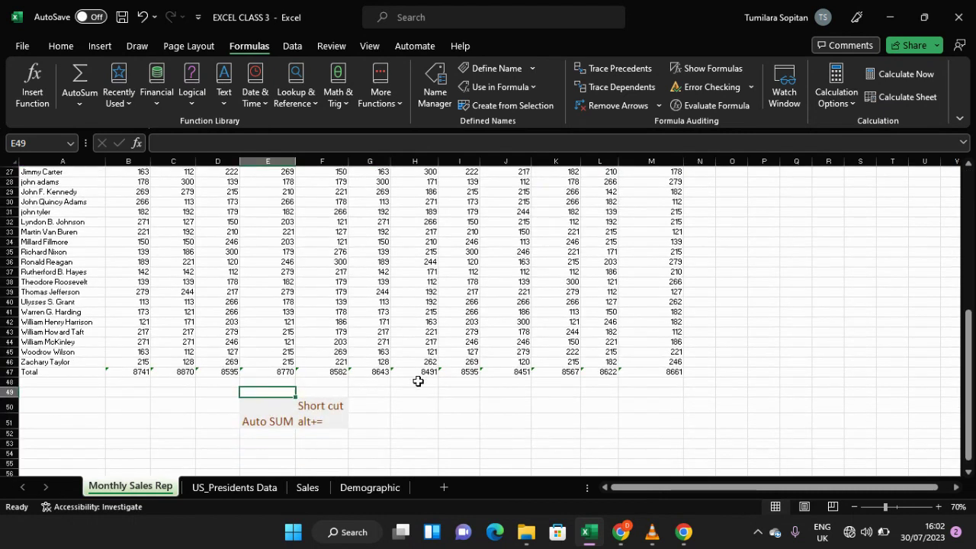
{"action": "scroll", "coordinate": [299, 345], "scroll_direction": "up", "scroll_amount": 2}
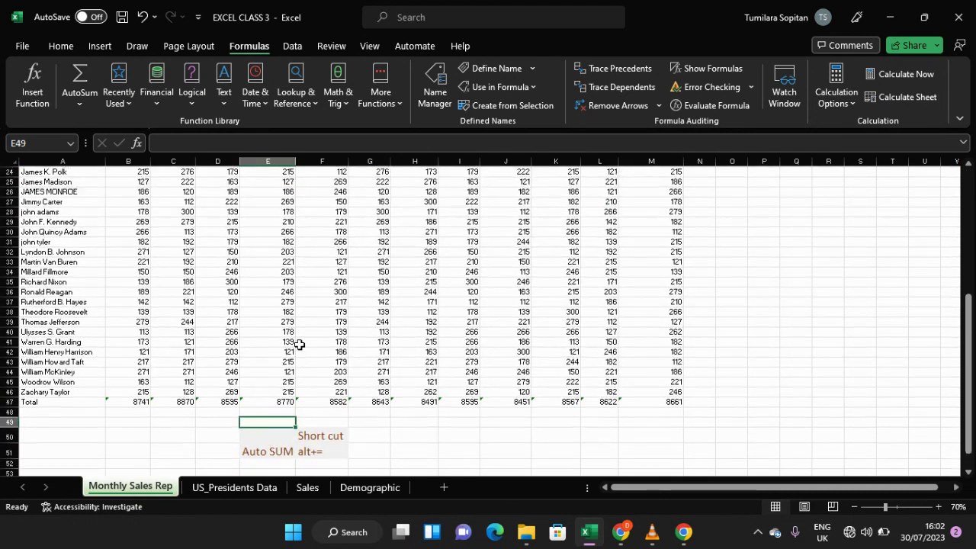
{"action": "scroll", "coordinate": [300, 345], "scroll_direction": "up", "scroll_amount": 1}
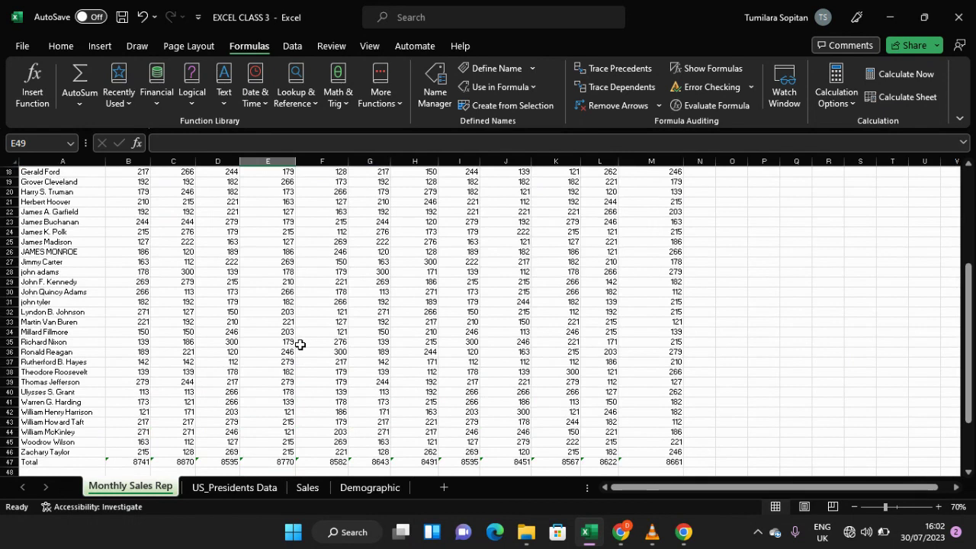
{"action": "scroll", "coordinate": [300, 345], "scroll_direction": "up", "scroll_amount": 1}
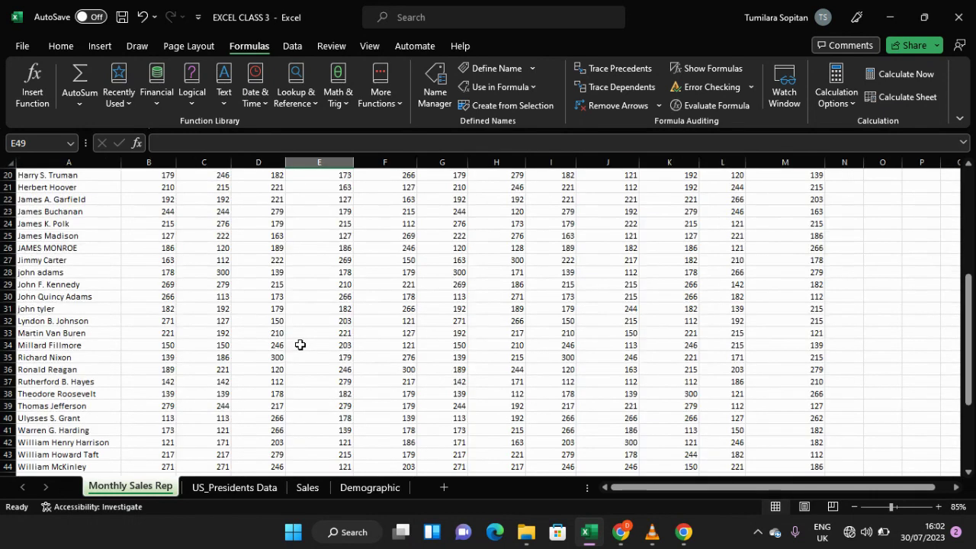
{"action": "scroll", "coordinate": [300, 344], "scroll_direction": "up", "scroll_amount": 6}
{"action": "scroll", "coordinate": [300, 345], "scroll_direction": "up", "scroll_amount": 1}
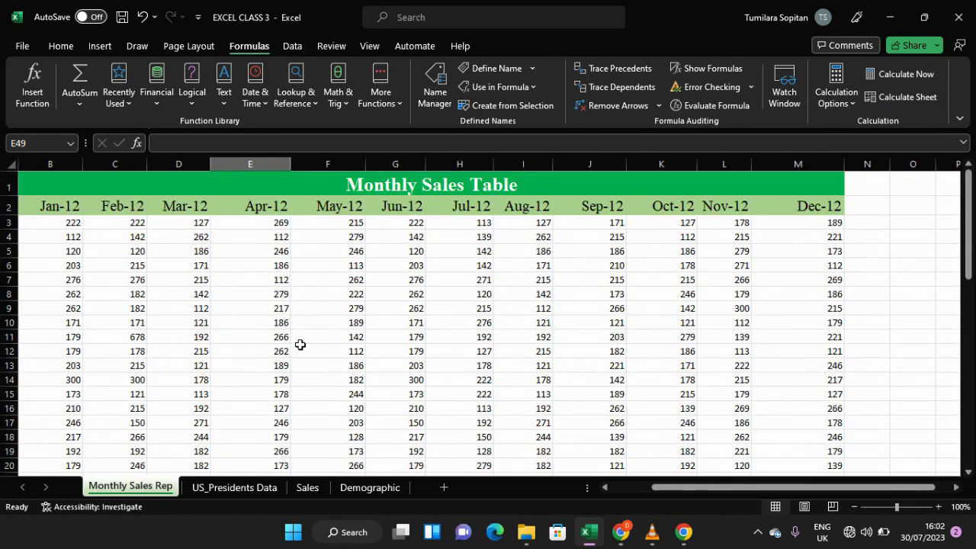
Step: Format the sales figures B3:M47 as Currency with 2 decimal places
{"action": "scroll", "coordinate": [487, 230], "scroll_direction": "down", "scroll_amount": 12}
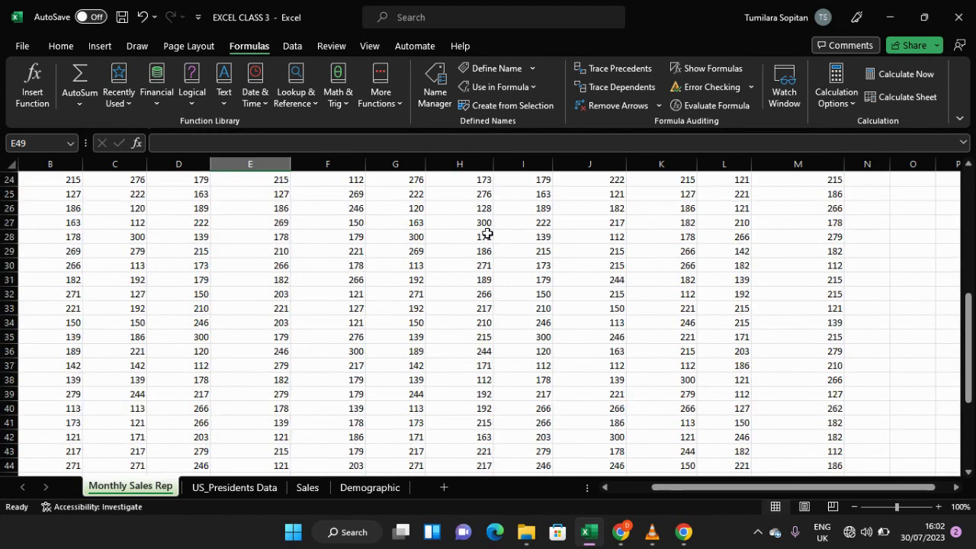
{"action": "scroll", "coordinate": [383, 248], "scroll_direction": "up", "scroll_amount": 11}
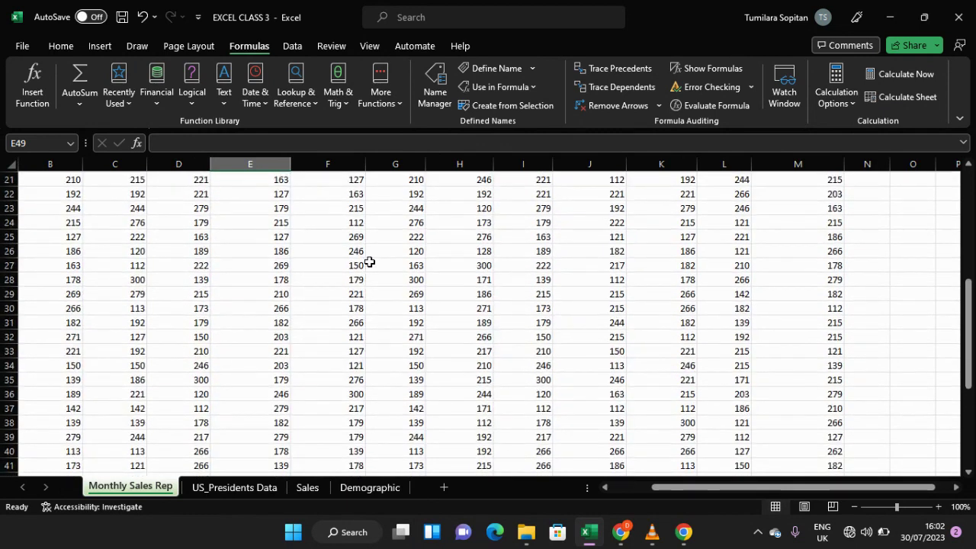
{"action": "scroll", "coordinate": [369, 262], "scroll_direction": "up", "scroll_amount": 1}
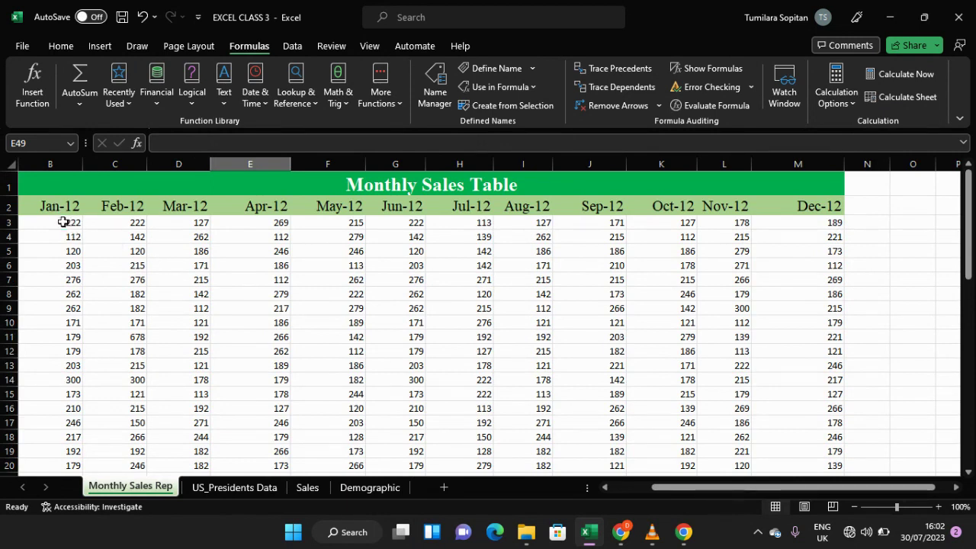
{"action": "left_click_drag", "start_coordinate": [64, 222], "coordinate": [805, 443]}
{"action": "scroll", "coordinate": [537, 365], "scroll_direction": "up", "scroll_amount": 3}
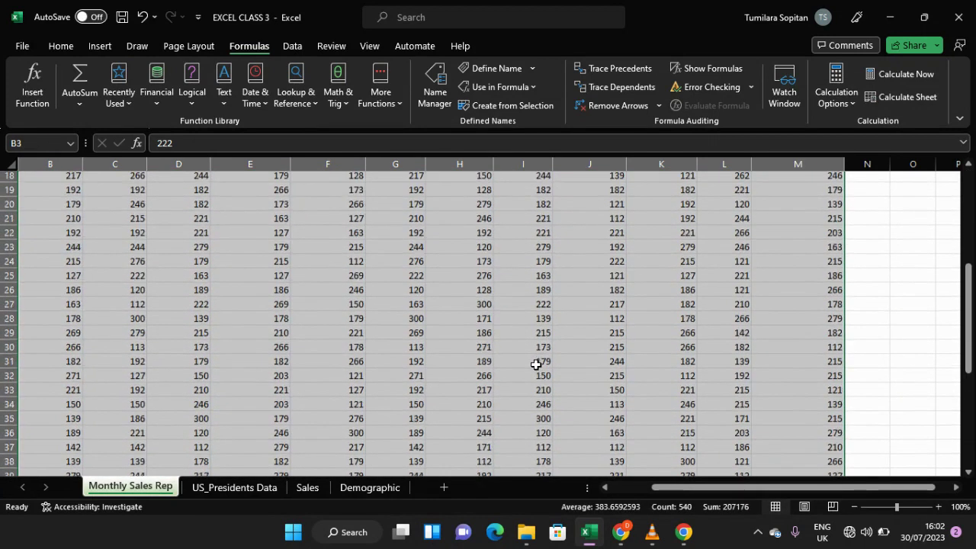
{"action": "scroll", "coordinate": [536, 365], "scroll_direction": "up", "scroll_amount": 6}
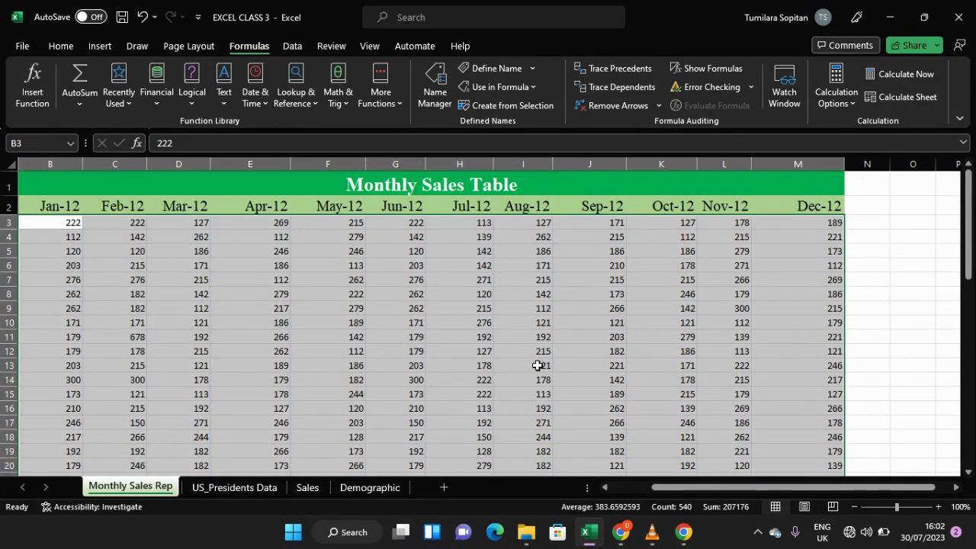
{"action": "scroll", "coordinate": [538, 366], "scroll_direction": "down", "scroll_amount": 7}
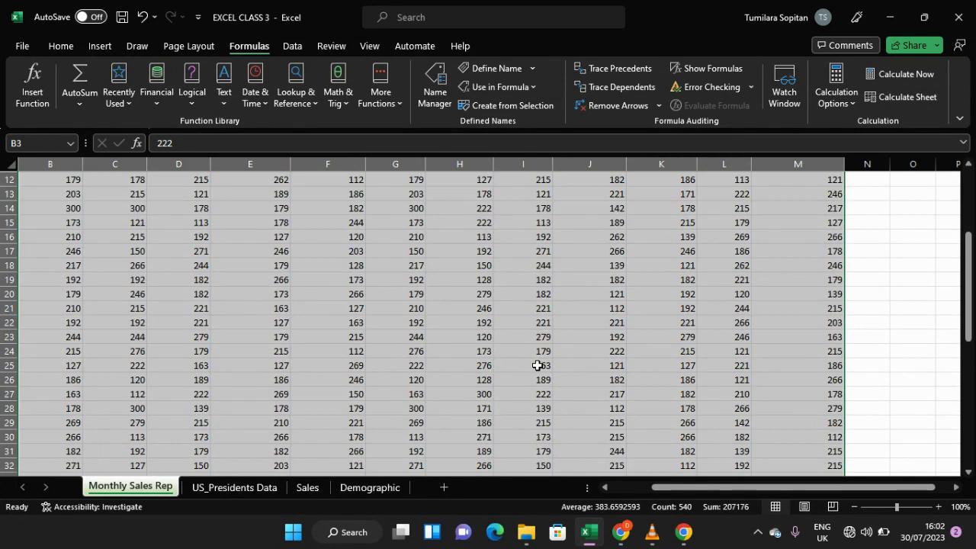
{"action": "scroll", "coordinate": [537, 365], "scroll_direction": "down", "scroll_amount": 4}
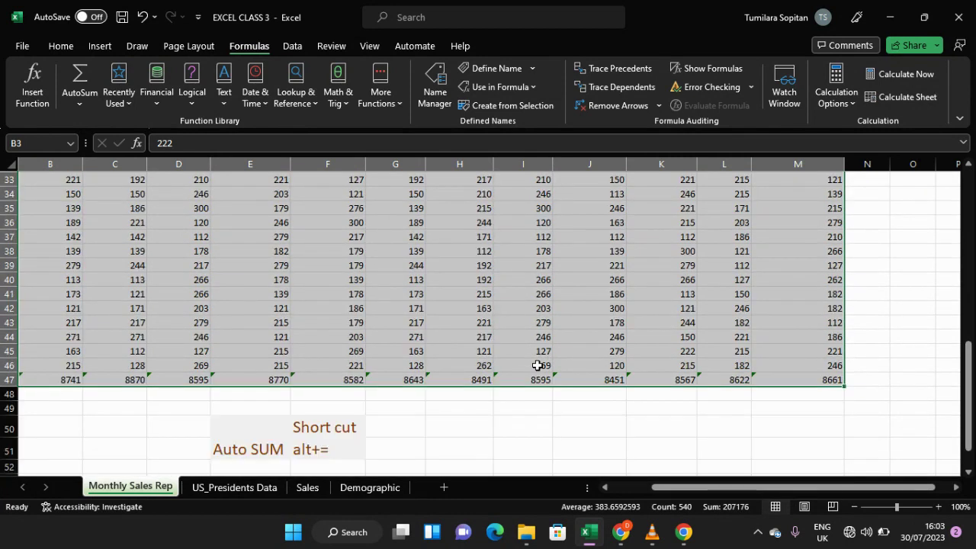
{"action": "scroll", "coordinate": [537, 366], "scroll_direction": "up", "scroll_amount": 7}
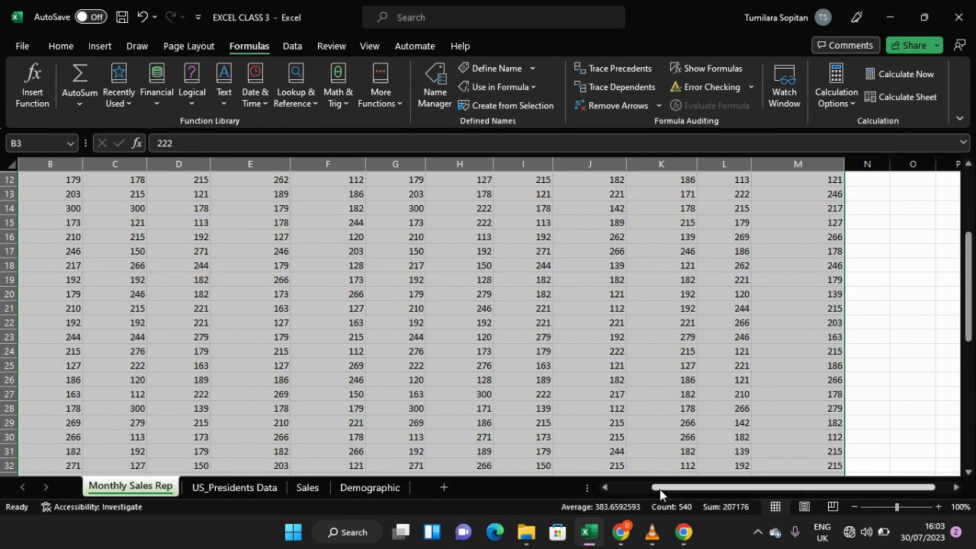
{"action": "left_click_drag", "start_coordinate": [660, 487], "coordinate": [597, 492]}
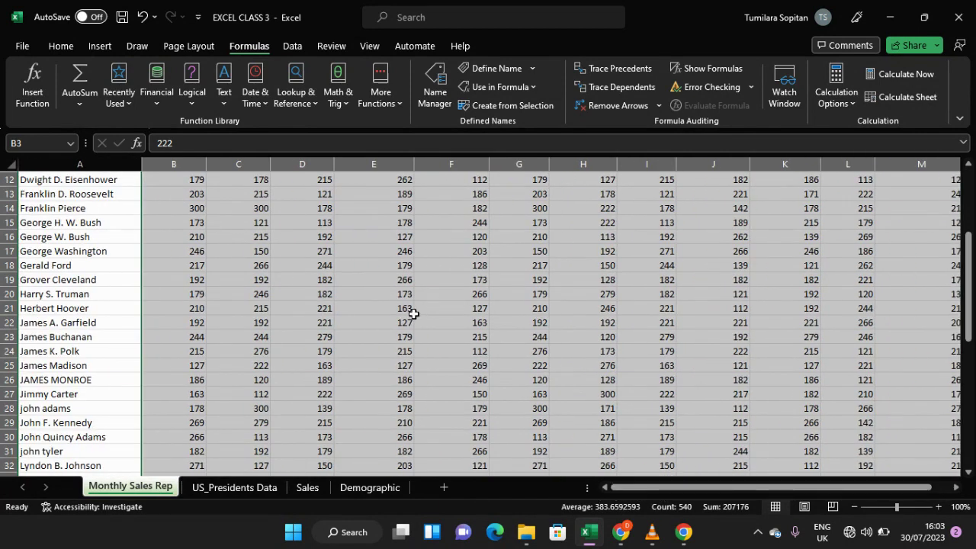
{"action": "scroll", "coordinate": [412, 313], "scroll_direction": "up", "scroll_amount": 4}
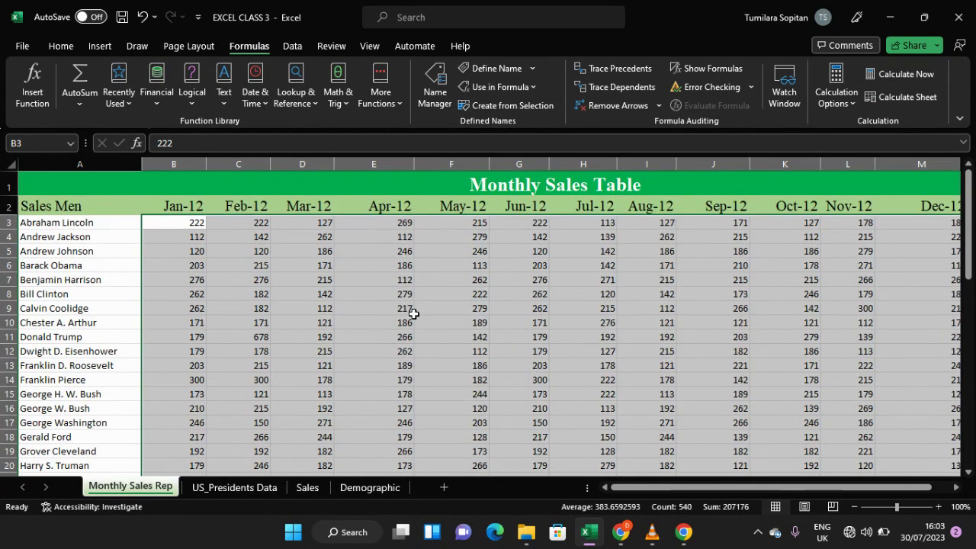
{"action": "key", "text": "ctrl+1"}
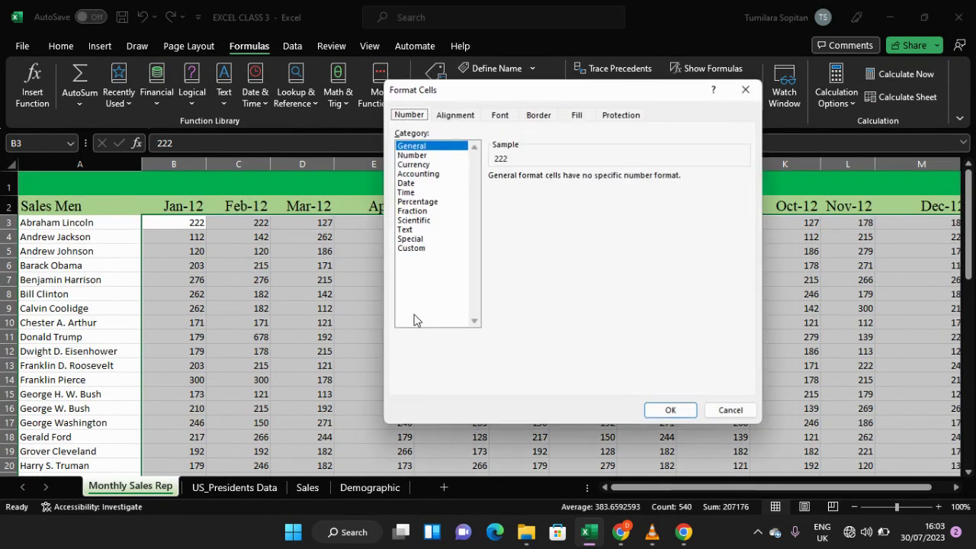
{"action": "left_click", "coordinate": [414, 165]}
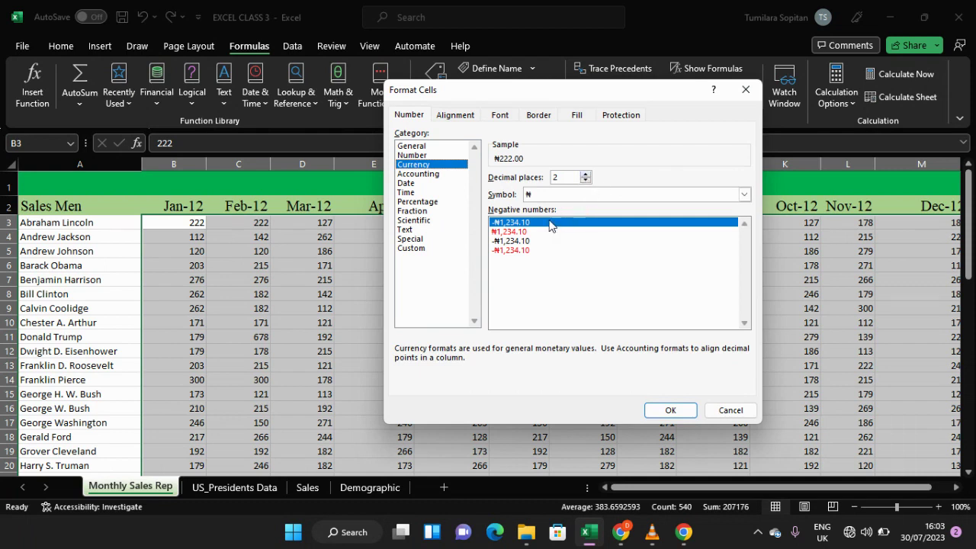
{"action": "left_click", "coordinate": [670, 409]}
{"action": "left_click", "coordinate": [431, 355]}
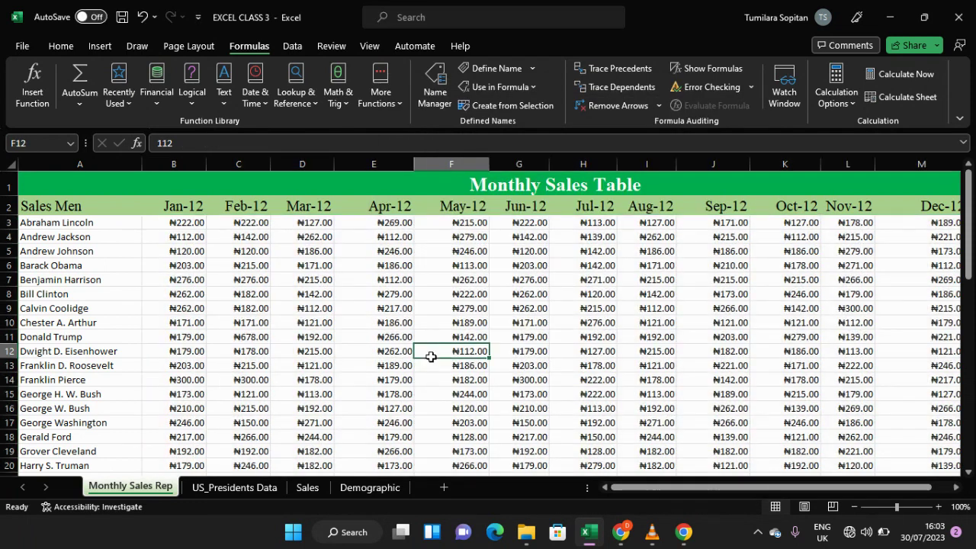
Step: Scroll and zoom through the currency-formatted table to review the values and the Total row
{"action": "scroll", "coordinate": [432, 343], "scroll_direction": "down", "scroll_amount": 10}
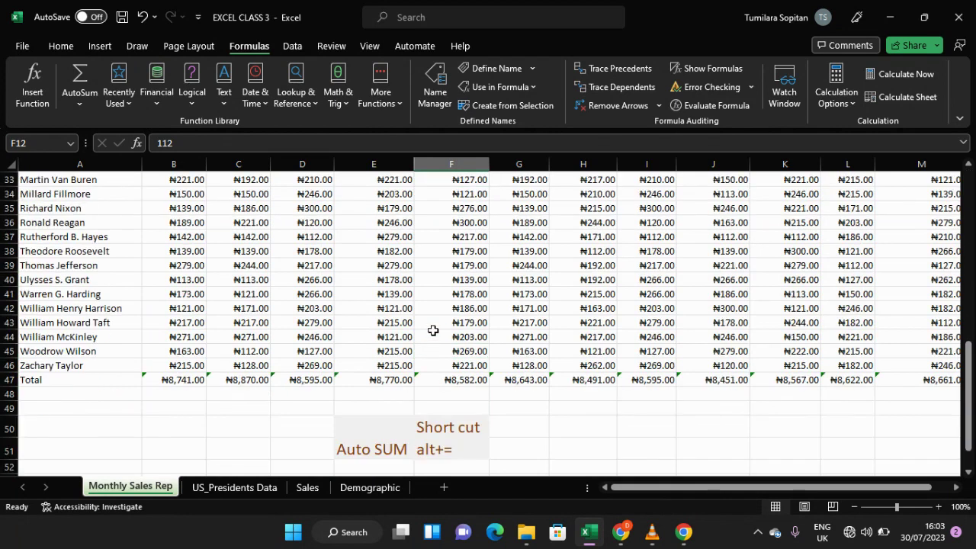
{"action": "scroll", "coordinate": [432, 331], "scroll_direction": "up", "scroll_amount": 10}
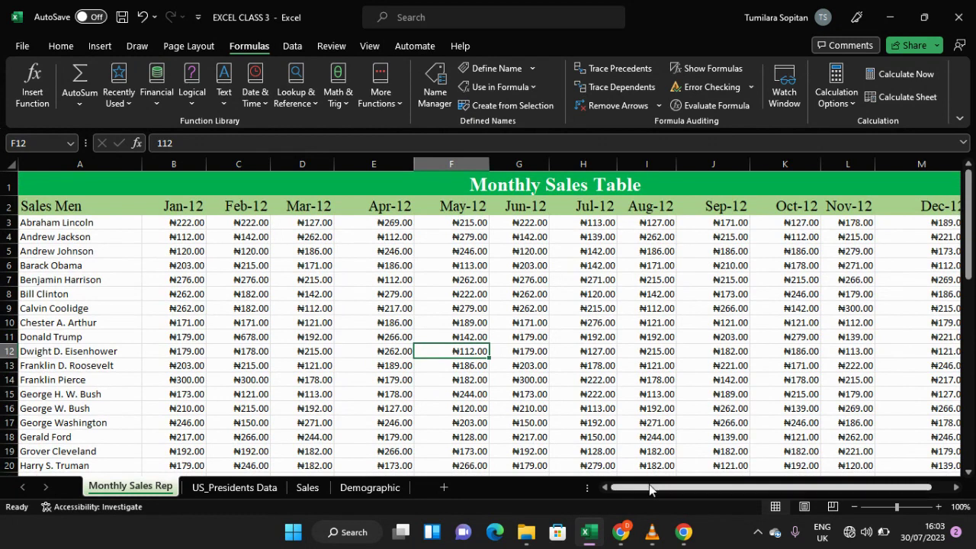
{"action": "mouse_move", "coordinate": [649, 485]}
{"action": "left_mouse_down"}
{"action": "mouse_move", "coordinate": [733, 492]}
{"action": "mouse_move", "coordinate": [630, 488]}
{"action": "left_mouse_up"}
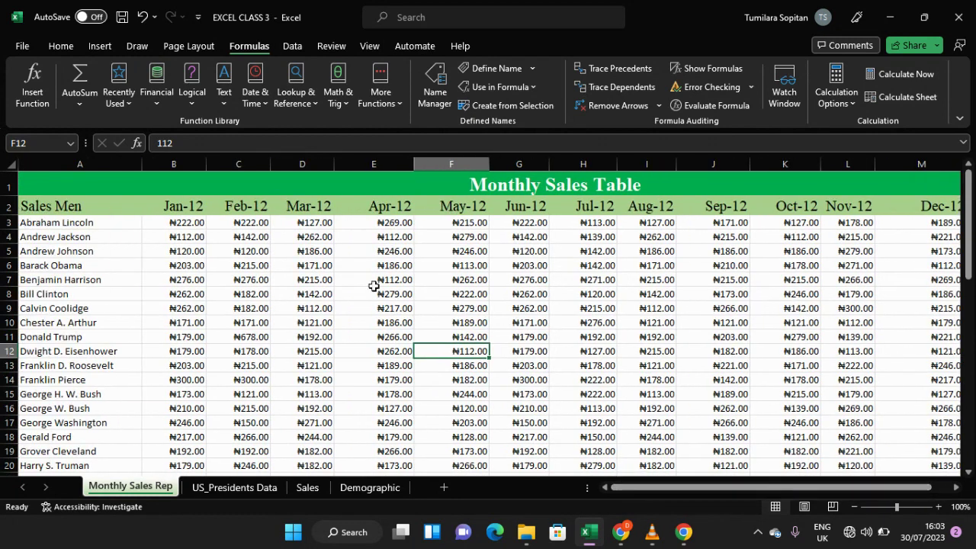
{"action": "scroll", "coordinate": [336, 266], "scroll_direction": "down", "scroll_amount": 7}
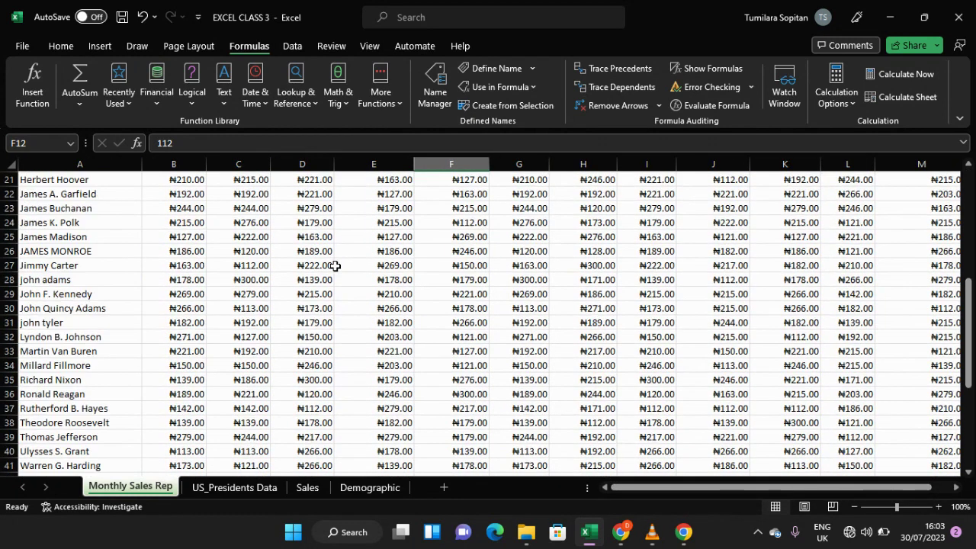
{"action": "scroll", "coordinate": [337, 266], "scroll_direction": "down", "scroll_amount": 2, "text": "ctrl"}
{"action": "scroll", "coordinate": [337, 266], "scroll_direction": "up", "scroll_amount": 7}
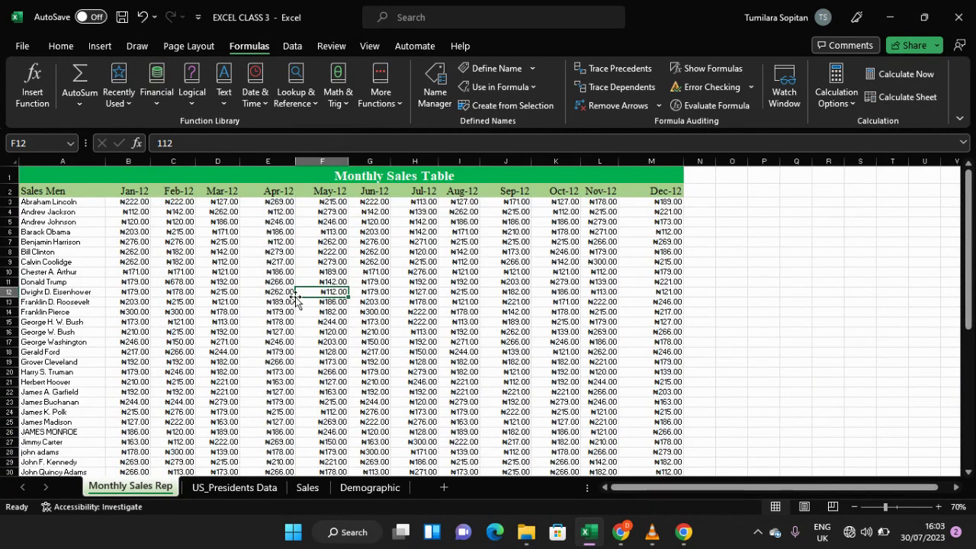
{"action": "scroll", "coordinate": [296, 301], "scroll_direction": "down", "scroll_amount": 1, "text": "ctrl"}
{"action": "scroll", "coordinate": [294, 295], "scroll_direction": "up", "scroll_amount": 2, "text": "ctrl"}
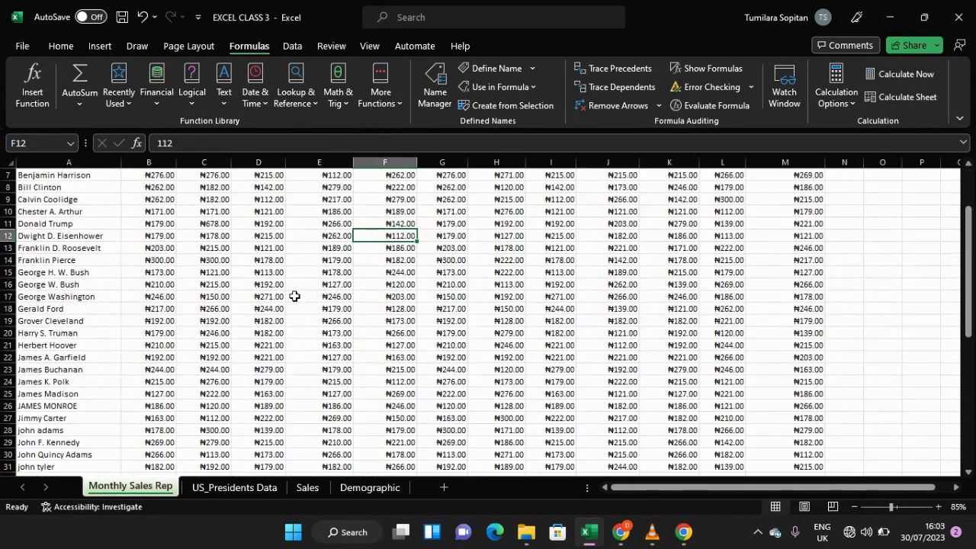
{"action": "scroll", "coordinate": [294, 296], "scroll_direction": "up", "scroll_amount": 3, "text": "ctrl"}
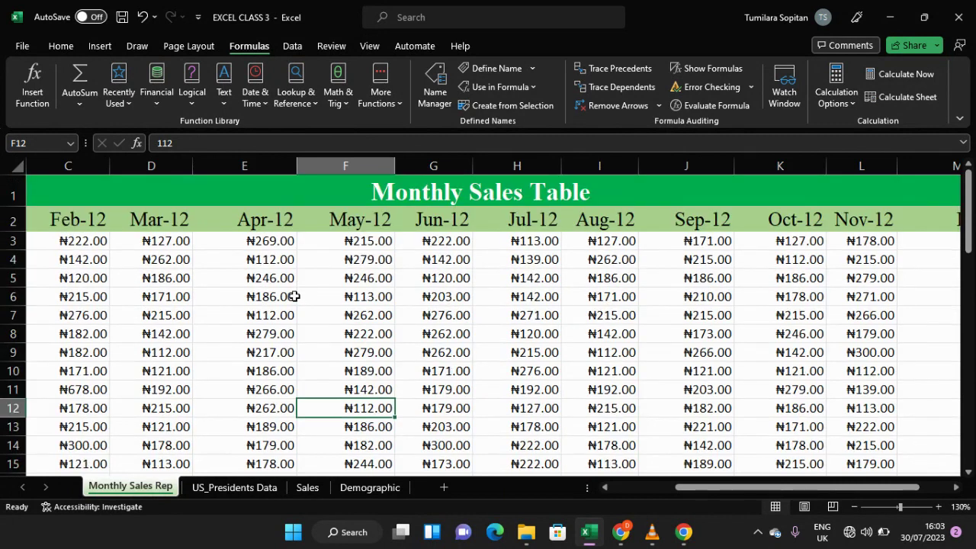
{"action": "scroll", "coordinate": [295, 296], "scroll_direction": "down", "scroll_amount": 3, "text": "ctrl"}
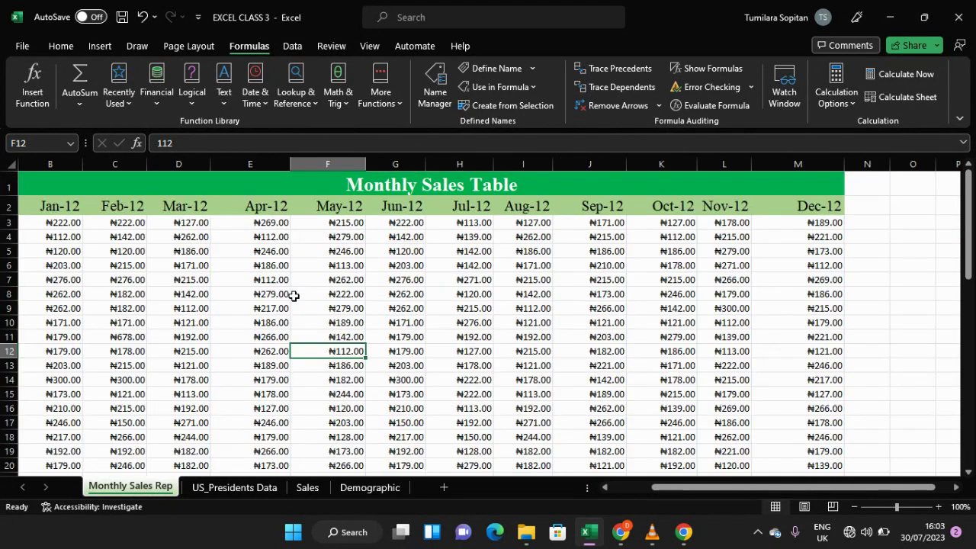
{"action": "scroll", "coordinate": [294, 296], "scroll_direction": "down", "scroll_amount": 4}
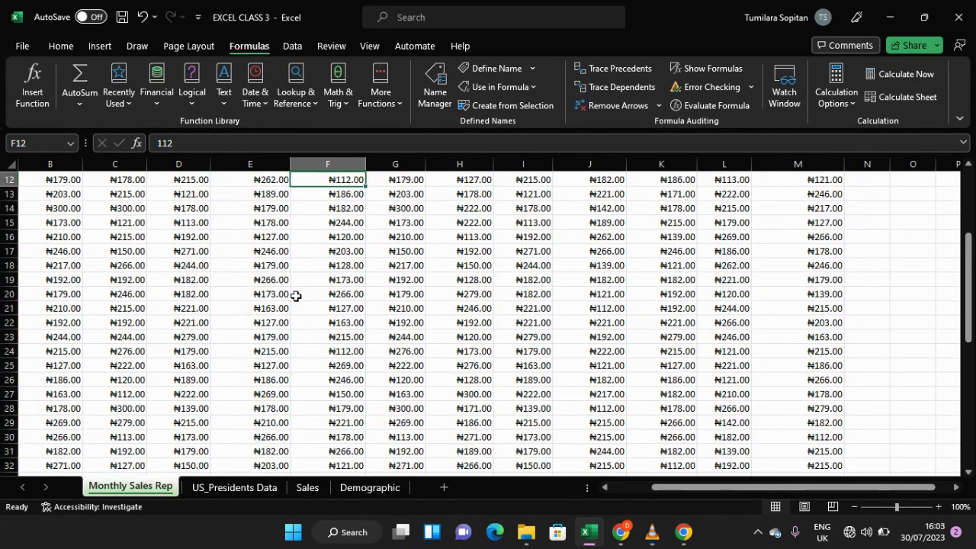
{"action": "scroll", "coordinate": [296, 296], "scroll_direction": "up", "scroll_amount": 4}
{"action": "scroll", "coordinate": [297, 296], "scroll_direction": "down", "scroll_amount": 6}
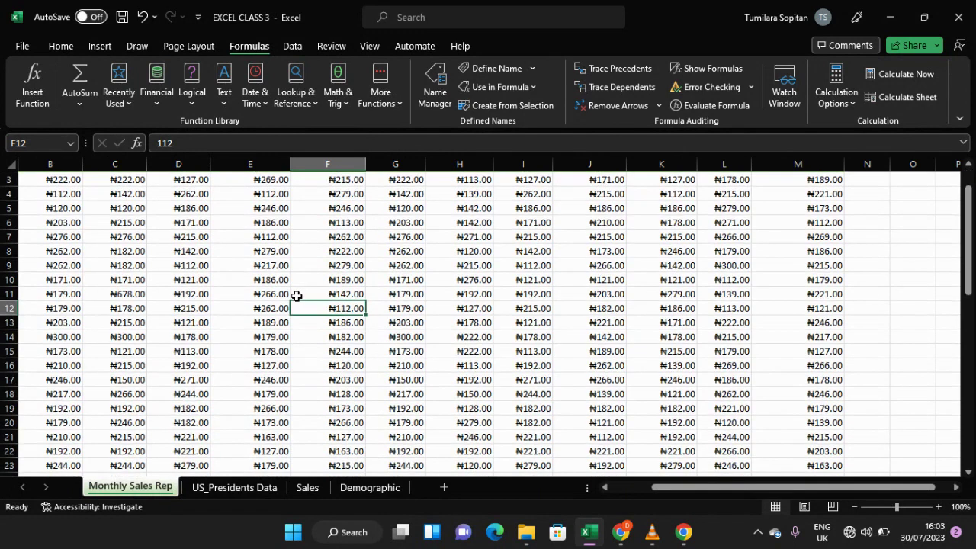
{"action": "scroll", "coordinate": [298, 296], "scroll_direction": "down", "scroll_amount": 5}
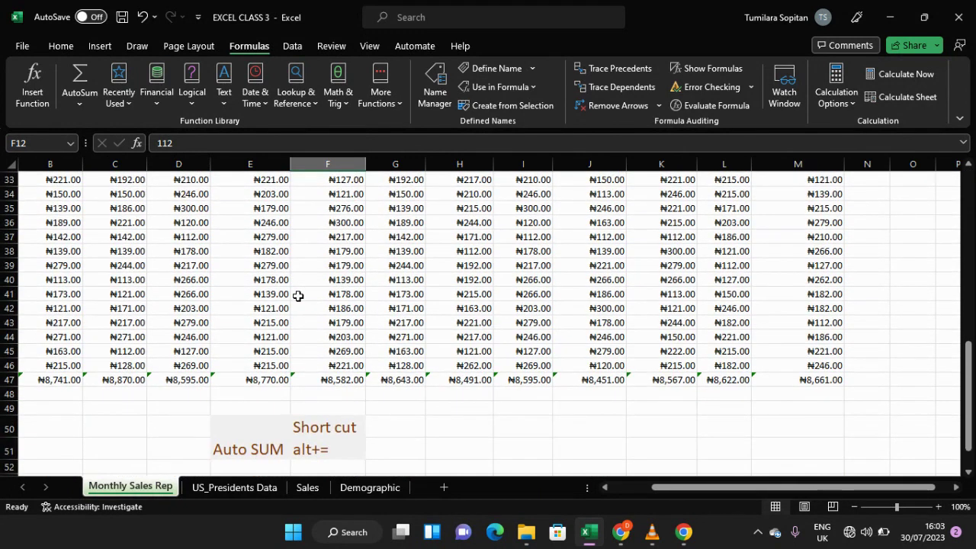
{"action": "key", "text": "ctrl+a"}
{"action": "scroll", "coordinate": [298, 296], "scroll_direction": "up", "scroll_amount": 4}
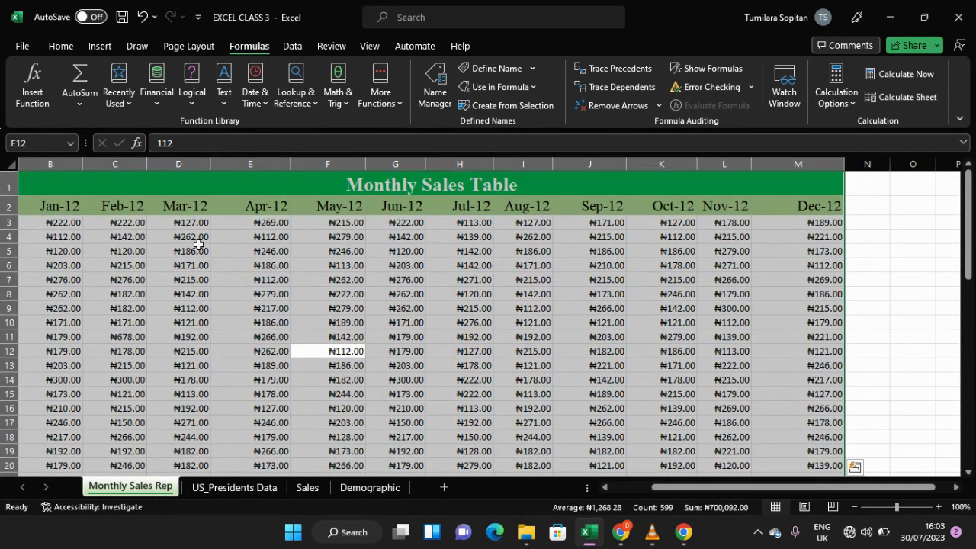
{"action": "left_click", "coordinate": [80, 233]}
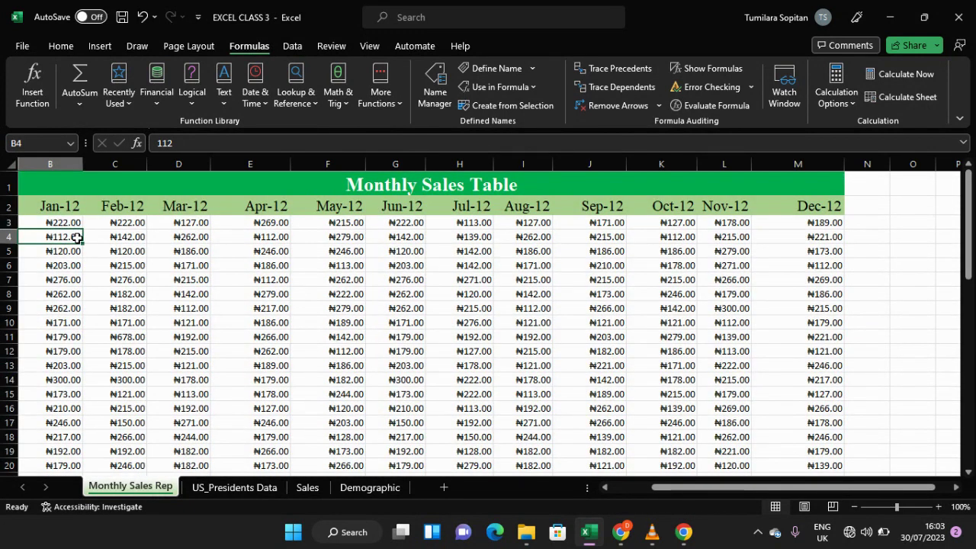
Step: Apply All Borders to the table range A3:M47, including the Total row
{"action": "left_click_drag", "start_coordinate": [670, 491], "coordinate": [625, 489]}
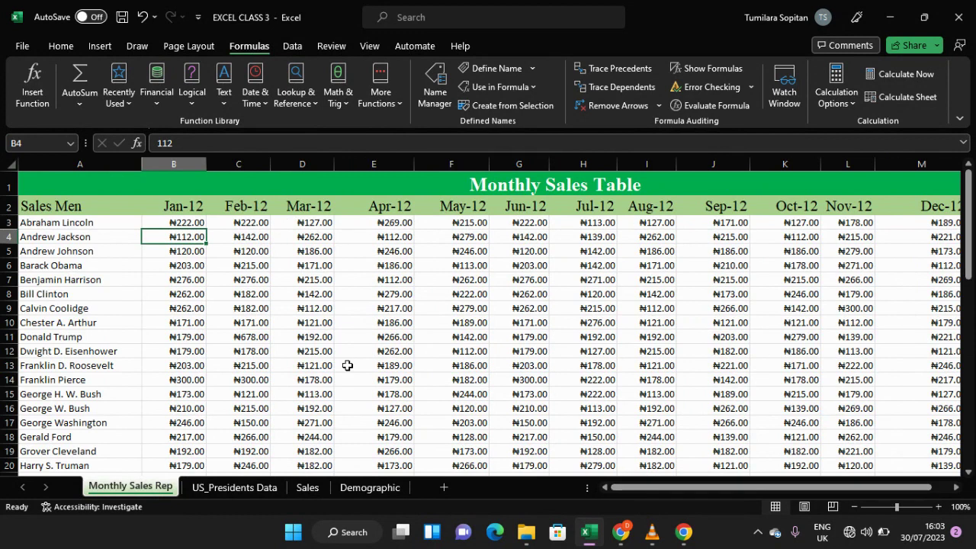
{"action": "left_click_drag", "start_coordinate": [76, 220], "coordinate": [806, 334]}
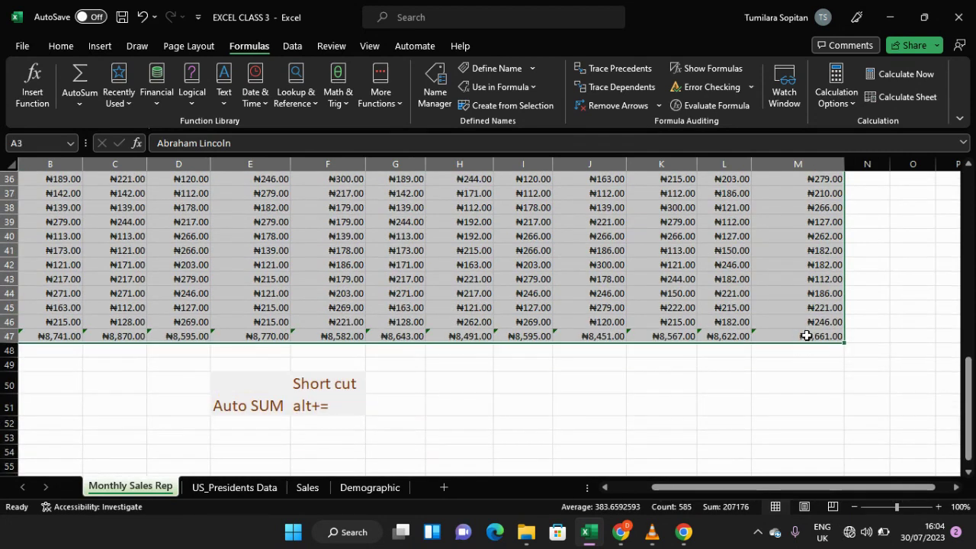
{"action": "left_click", "coordinate": [70, 47]}
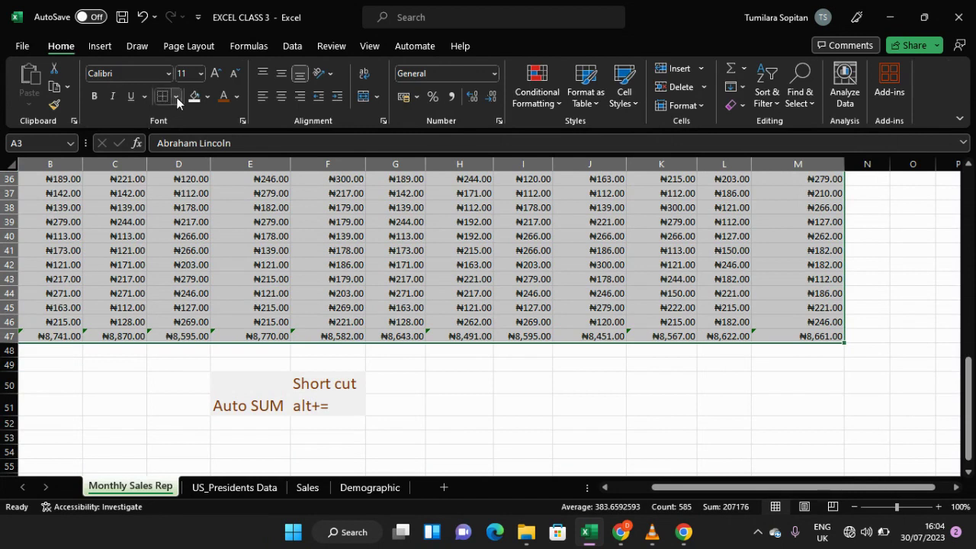
{"action": "left_click", "coordinate": [176, 97]}
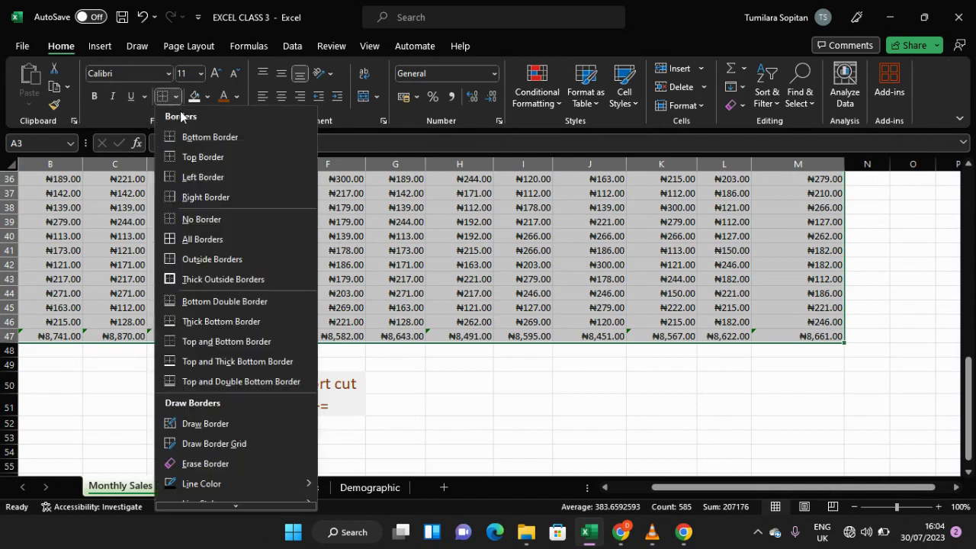
{"action": "left_click", "coordinate": [196, 240]}
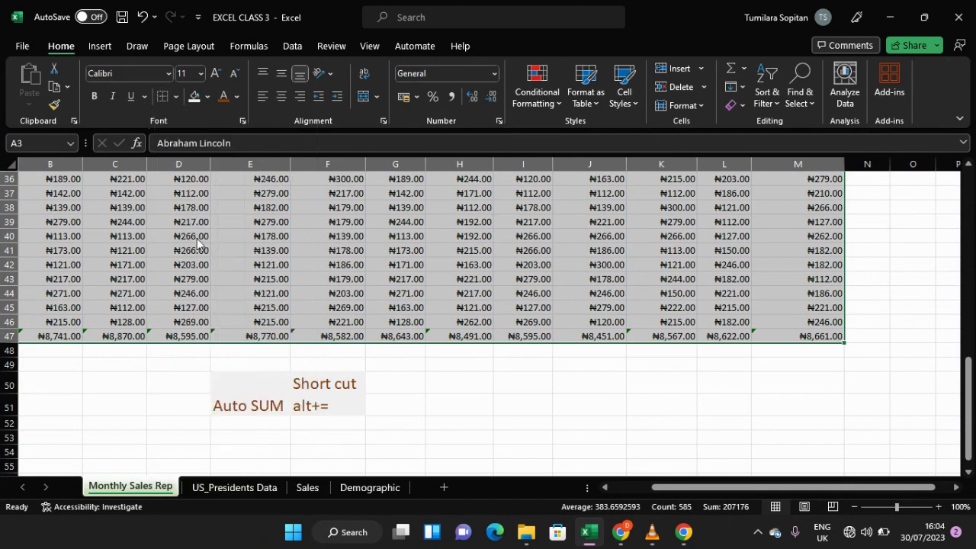
{"action": "scroll", "coordinate": [197, 243], "scroll_direction": "up", "scroll_amount": 12}
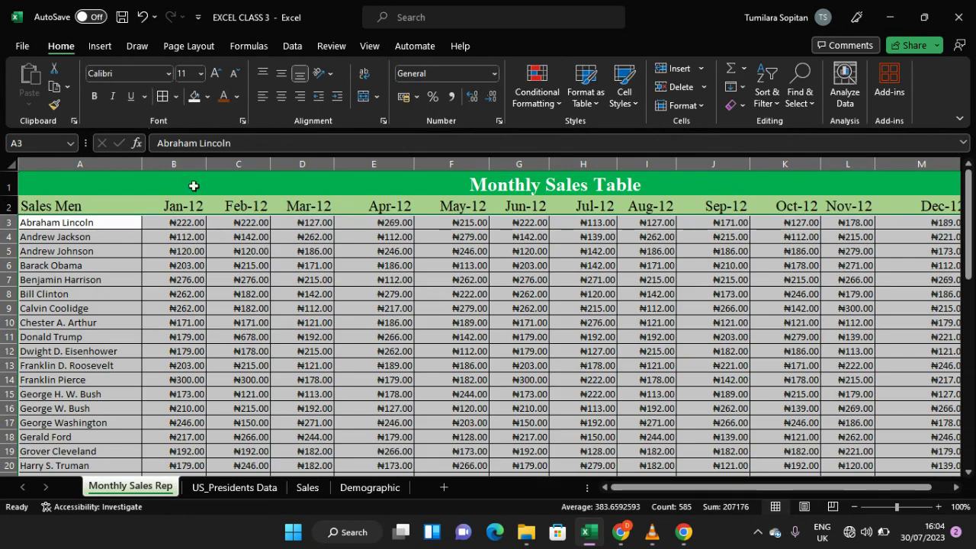
{"action": "left_click", "coordinate": [321, 279]}
{"action": "scroll", "coordinate": [330, 275], "scroll_direction": "down", "scroll_amount": 13}
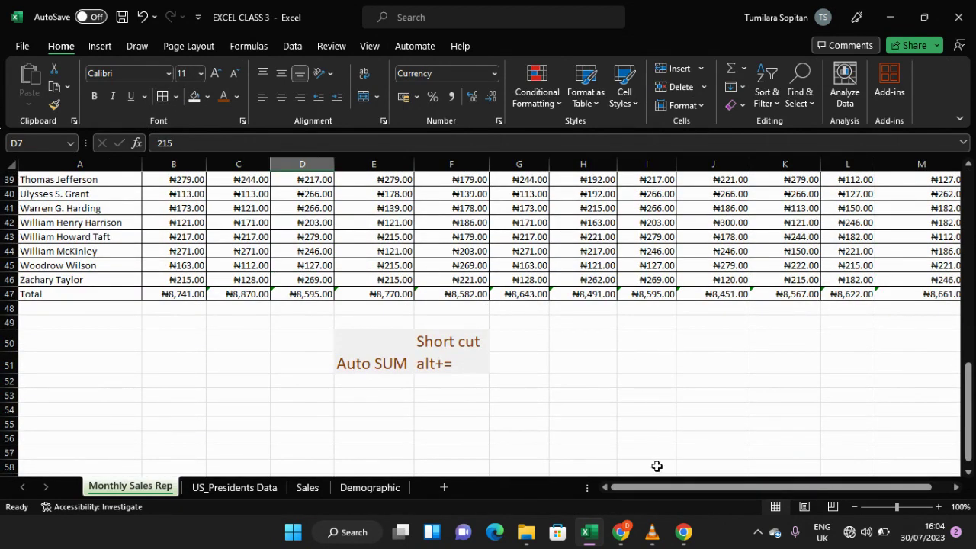
{"action": "left_click_drag", "start_coordinate": [647, 493], "coordinate": [786, 501]}
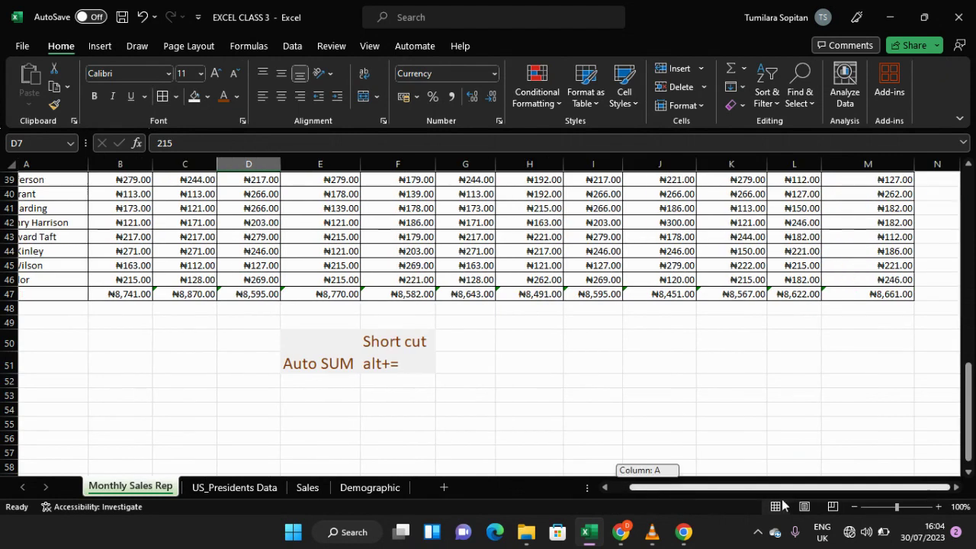
{"action": "left_click_drag", "start_coordinate": [673, 494], "coordinate": [655, 494]}
{"action": "scroll", "coordinate": [300, 209], "scroll_direction": "up", "scroll_amount": 8}
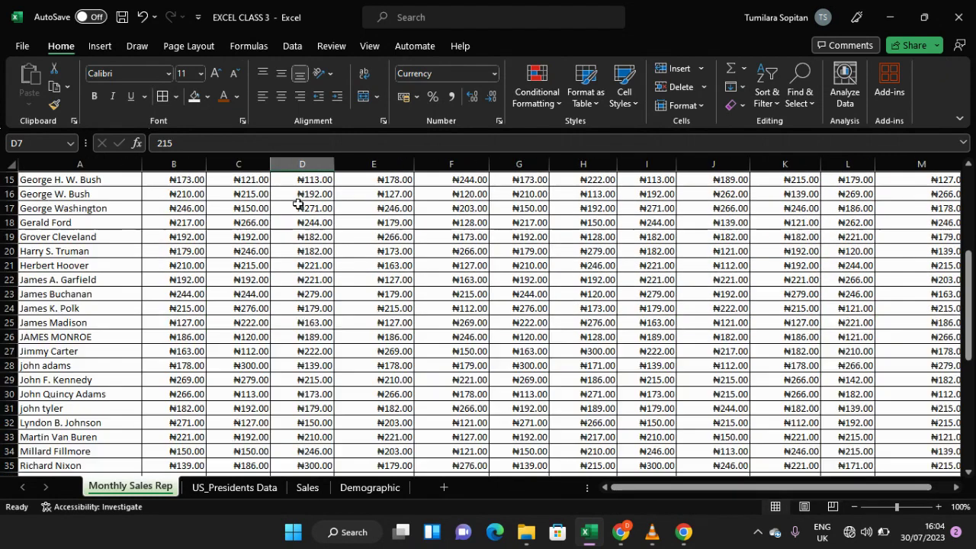
Step: Shade the Total row A47:M47 with a light blue-gray fill colour
{"action": "scroll", "coordinate": [300, 216], "scroll_direction": "down", "scroll_amount": 1, "text": "ctrl"}
{"action": "scroll", "coordinate": [301, 218], "scroll_direction": "up", "scroll_amount": 5}
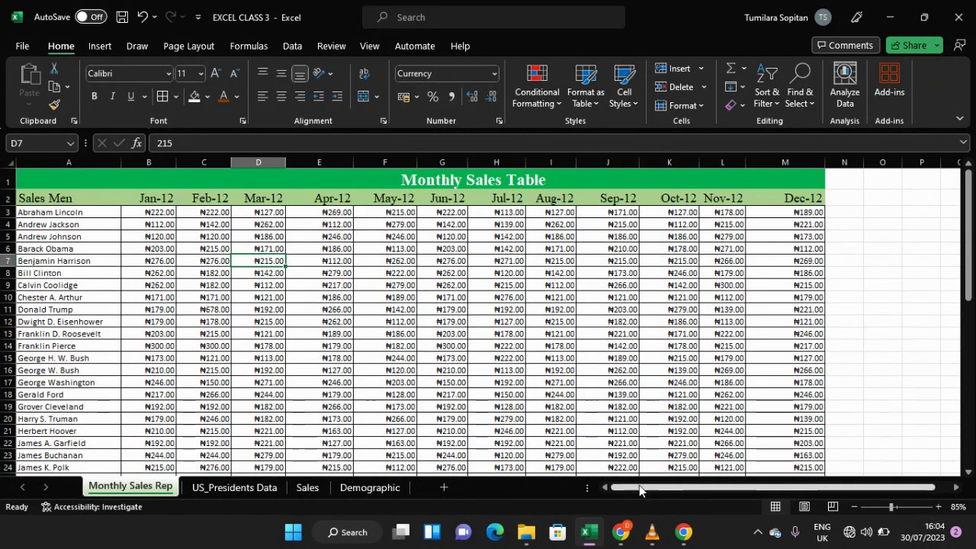
{"action": "left_click_drag", "start_coordinate": [635, 488], "coordinate": [635, 489]}
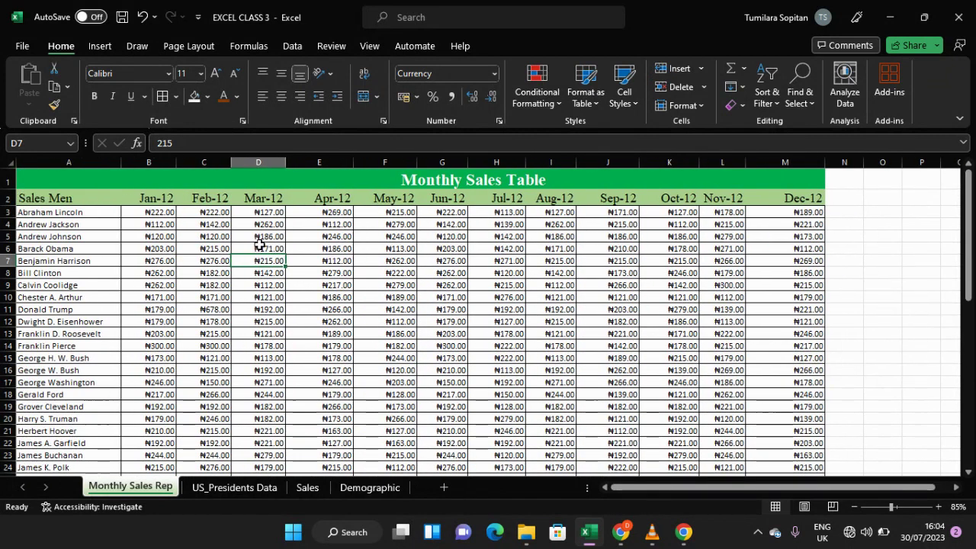
{"action": "scroll", "coordinate": [260, 244], "scroll_direction": "down", "scroll_amount": 1}
{"action": "scroll", "coordinate": [260, 244], "scroll_direction": "down", "scroll_amount": 1}
{"action": "scroll", "coordinate": [259, 244], "scroll_direction": "up", "scroll_amount": 2}
{"action": "scroll", "coordinate": [259, 244], "scroll_direction": "down", "scroll_amount": 6}
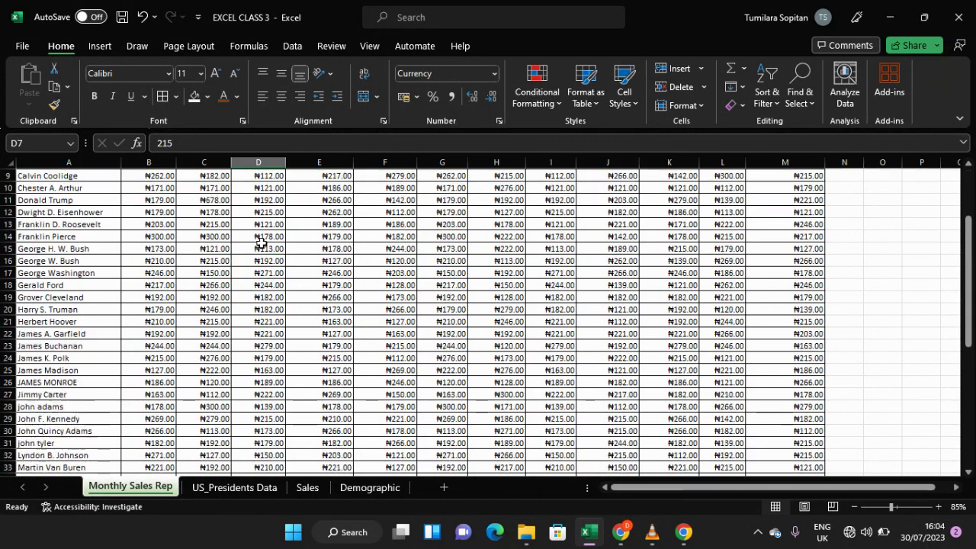
{"action": "scroll", "coordinate": [259, 242], "scroll_direction": "down", "scroll_amount": 3}
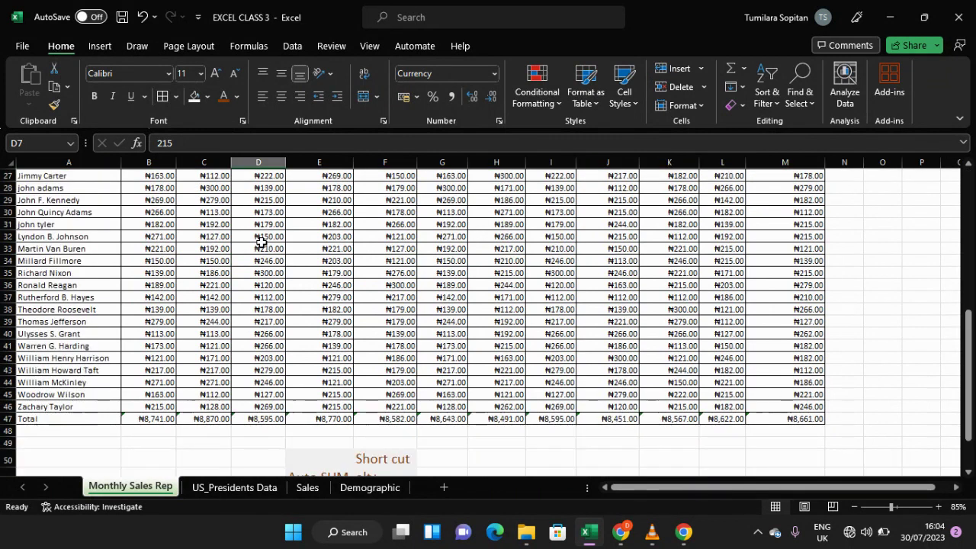
{"action": "scroll", "coordinate": [259, 242], "scroll_direction": "up", "scroll_amount": 3}
{"action": "scroll", "coordinate": [259, 242], "scroll_direction": "down", "scroll_amount": 4}
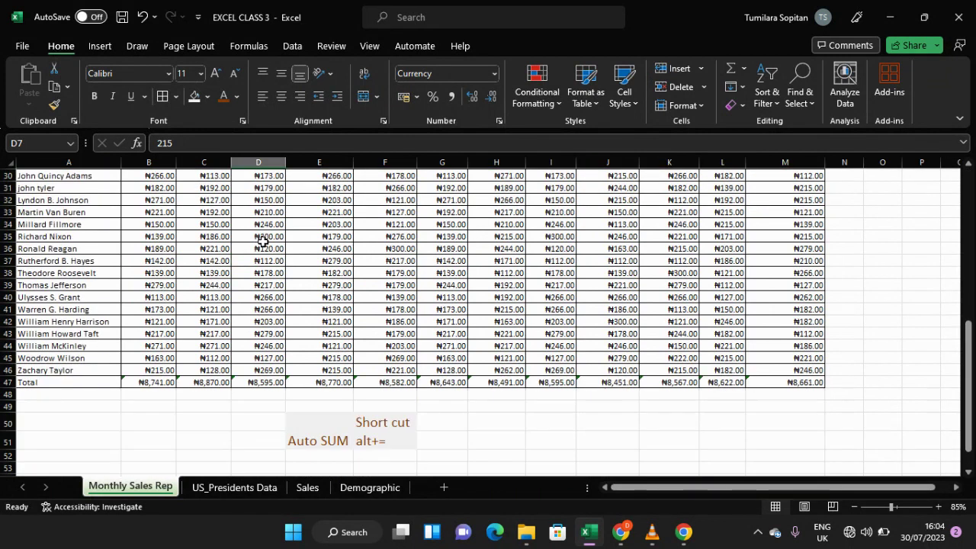
{"action": "left_click", "coordinate": [9, 382]}
{"action": "left_click", "coordinate": [37, 382]}
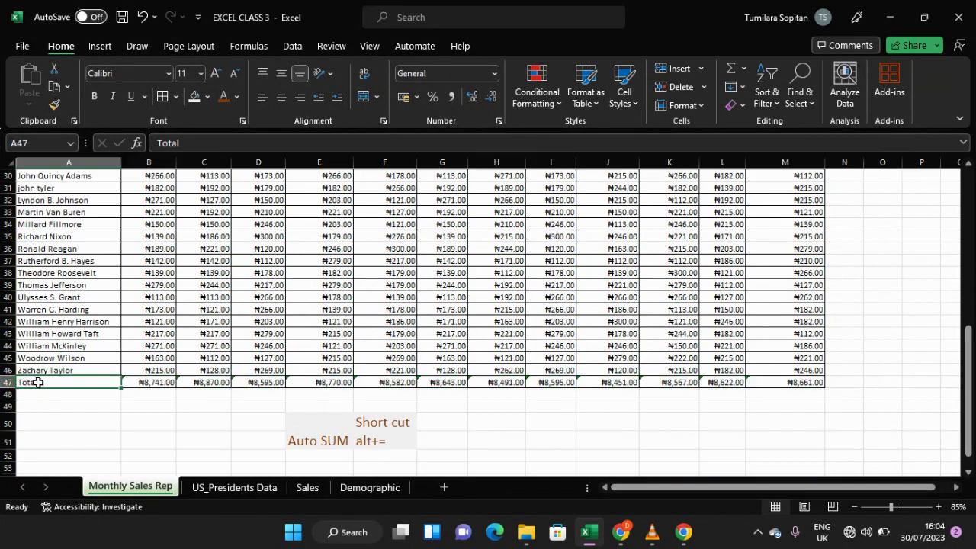
{"action": "key", "text": "shift+Right"}
{"action": "key", "text": "shift+Right"}
{"action": "key", "text": "shift+Right"}
{"action": "key", "text": "shift+Right"}
{"action": "key", "text": "shift+Right"}
{"action": "key", "text": "shift+Right"}
{"action": "key", "text": "shift+Right"}
{"action": "key", "text": "shift+Right"}
{"action": "key", "text": "shift+Right"}
{"action": "key", "text": "shift+Right"}
{"action": "key", "text": "shift+Right"}
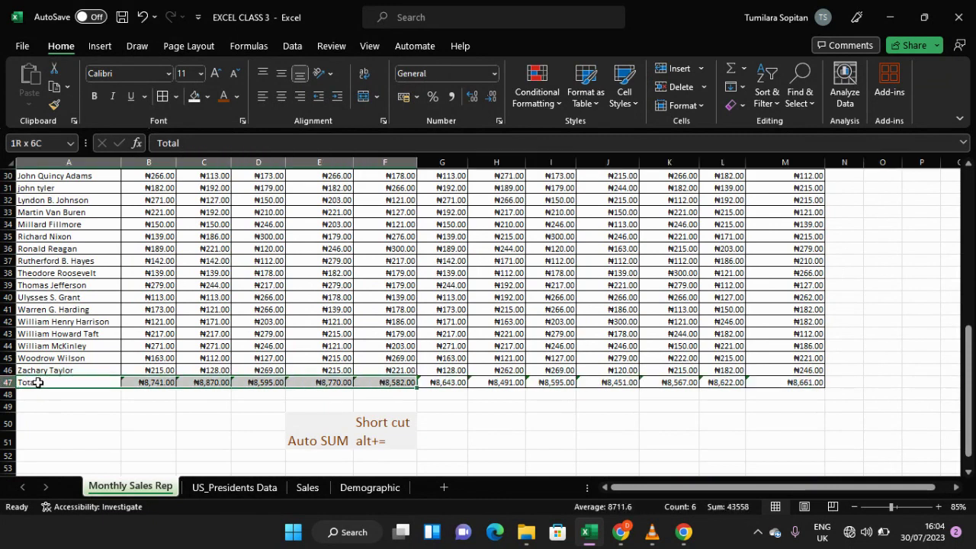
{"action": "key", "text": "shift+Right"}
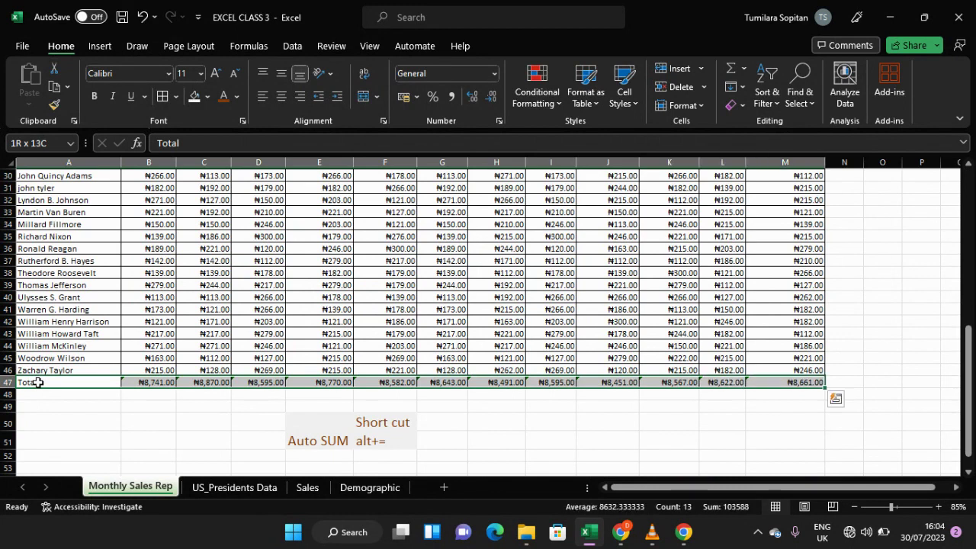
{"action": "left_click", "coordinate": [208, 97]}
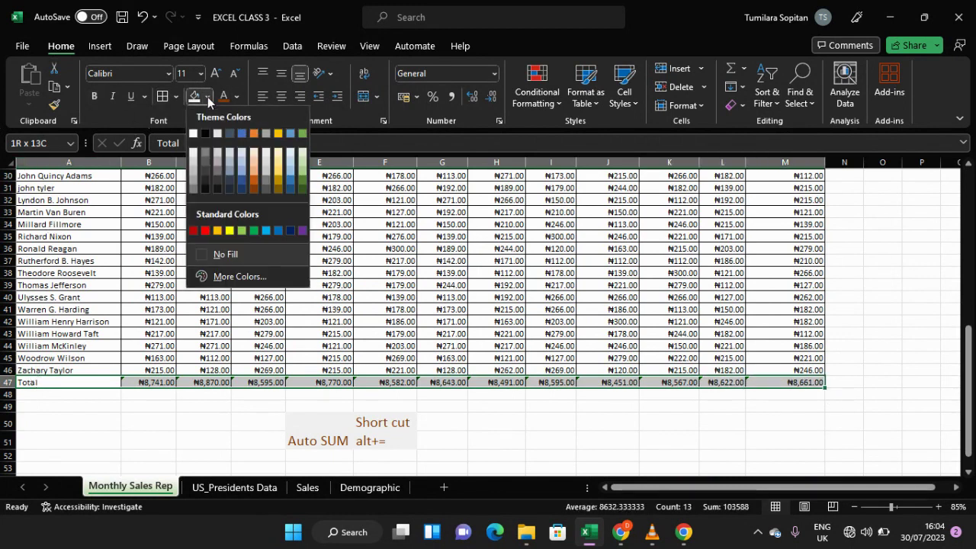
{"action": "left_click", "coordinate": [229, 157]}
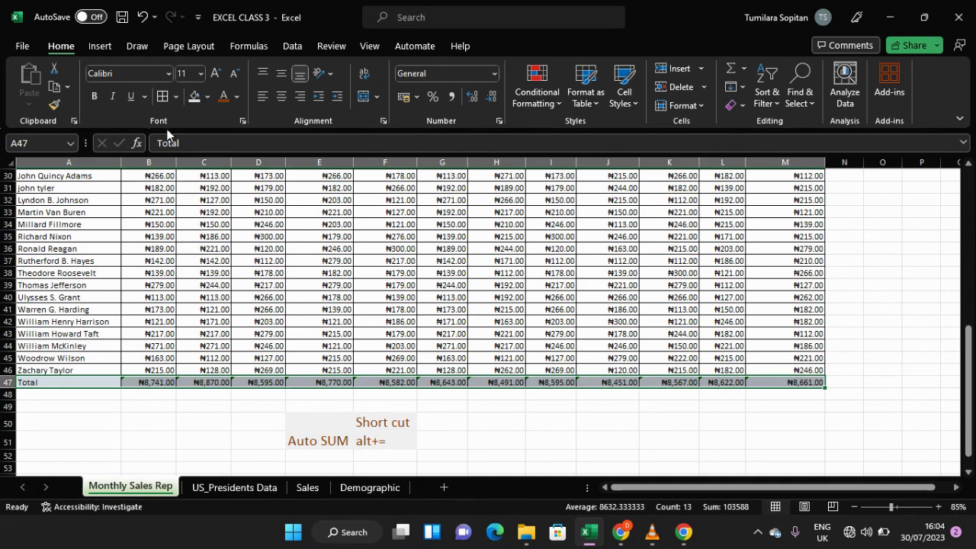
Step: Set the Total row's font size to 14
{"action": "left_click", "coordinate": [201, 73]}
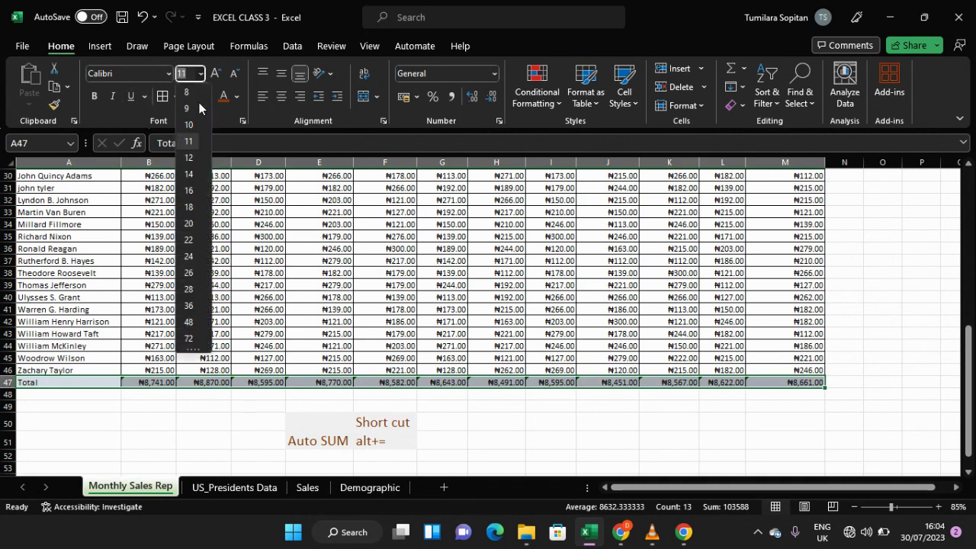
{"action": "left_click", "coordinate": [190, 175]}
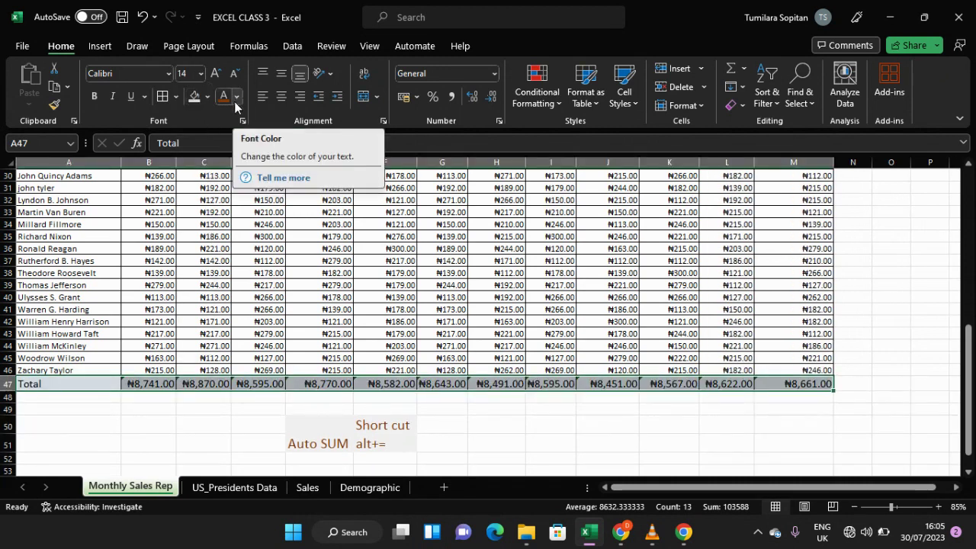
{"action": "left_click", "coordinate": [168, 285]}
Step: Scroll through the whole Monthly Sales Table to review the formatted data and the Total row
{"action": "scroll", "coordinate": [174, 319], "scroll_direction": "up", "scroll_amount": 9}
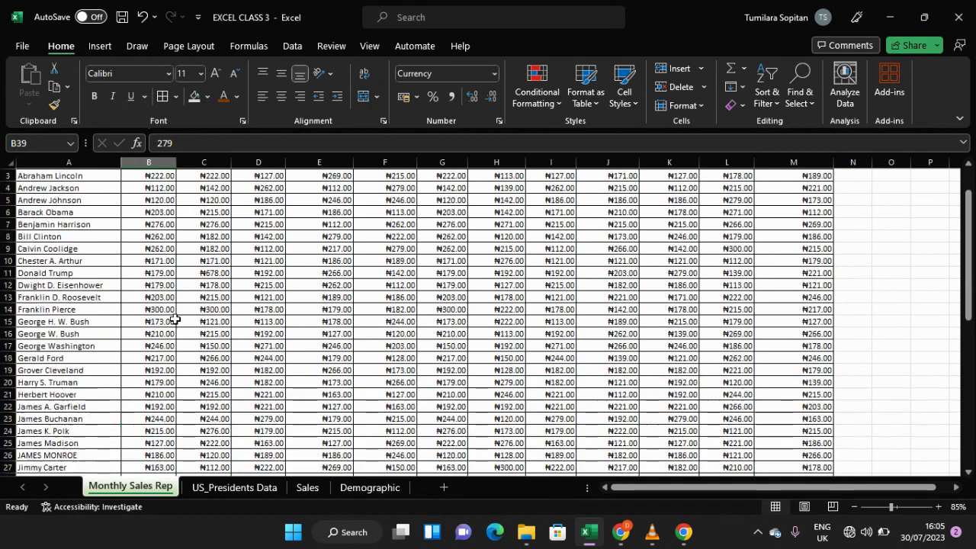
{"action": "scroll", "coordinate": [174, 319], "scroll_direction": "up", "scroll_amount": 1}
{"action": "scroll", "coordinate": [174, 319], "scroll_direction": "down", "scroll_amount": 5}
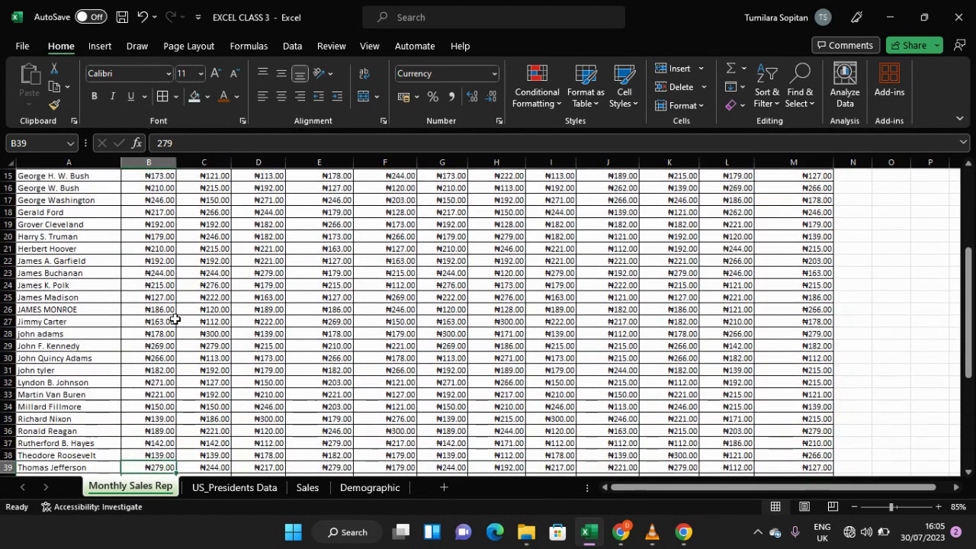
{"action": "scroll", "coordinate": [174, 319], "scroll_direction": "down", "scroll_amount": 3}
{"action": "scroll", "coordinate": [174, 319], "scroll_direction": "up", "scroll_amount": 8}
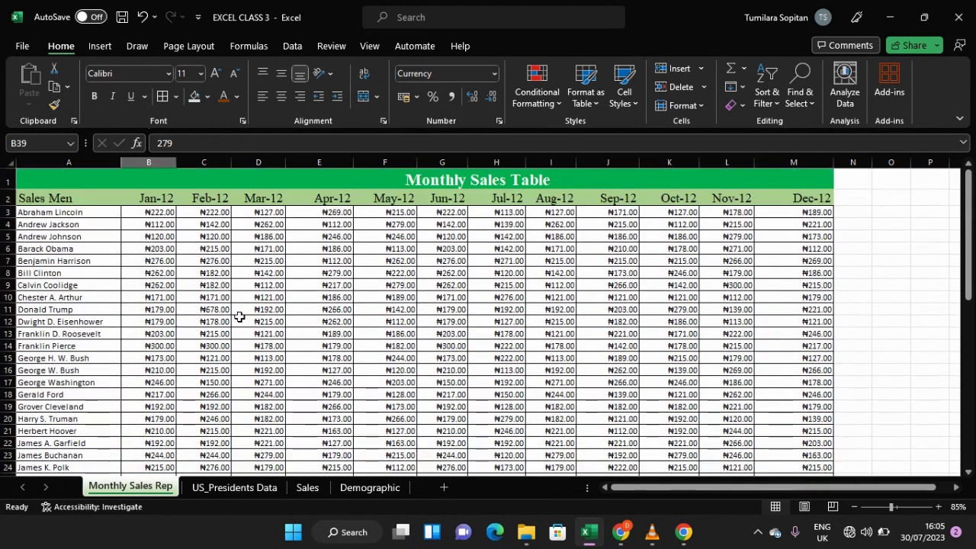
{"action": "mouse_move", "coordinate": [629, 492]}
{"action": "left_mouse_down"}
{"action": "mouse_move", "coordinate": [704, 494]}
{"action": "mouse_move", "coordinate": [610, 496]}
{"action": "left_mouse_up"}
{"action": "scroll", "coordinate": [229, 299], "scroll_direction": "down", "scroll_amount": 8}
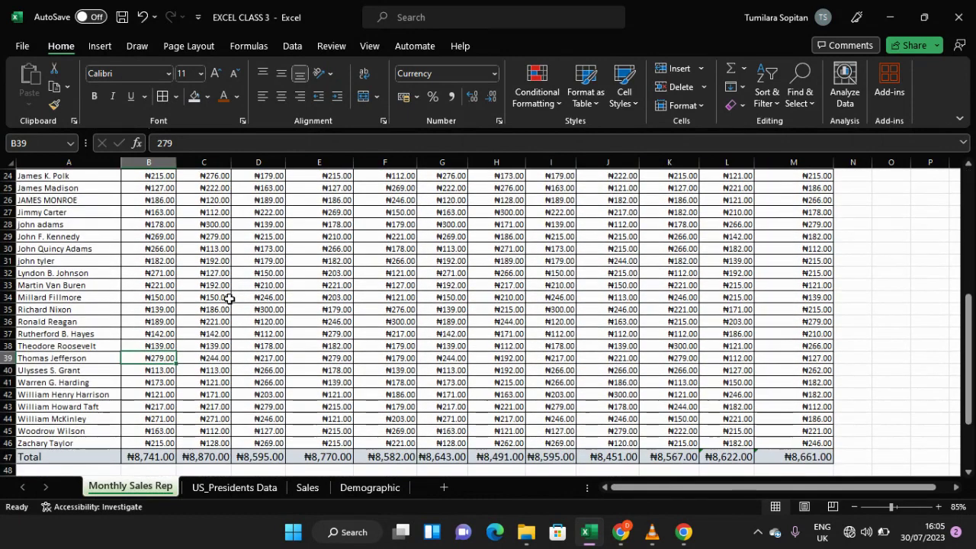
{"action": "scroll", "coordinate": [230, 299], "scroll_direction": "up", "scroll_amount": 8}
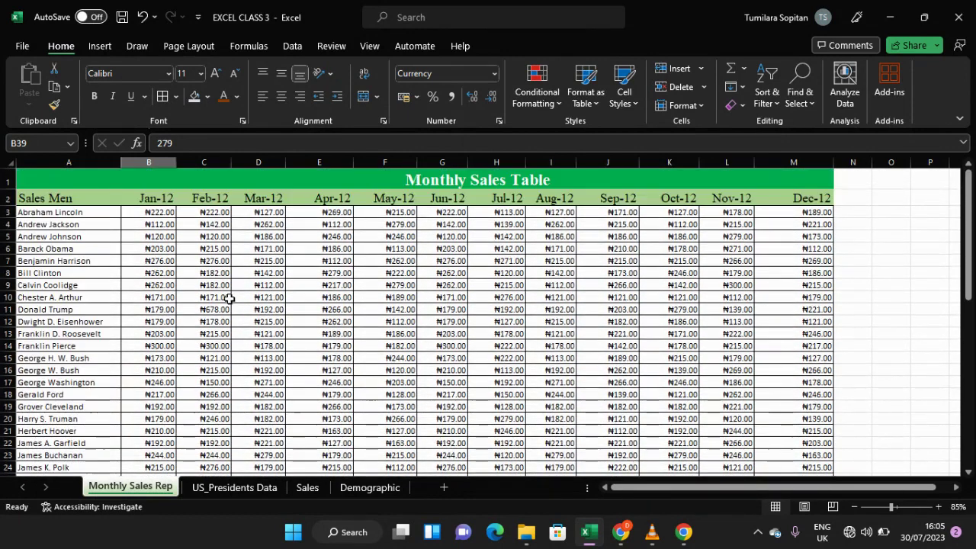
{"action": "scroll", "coordinate": [230, 299], "scroll_direction": "down", "scroll_amount": 9}
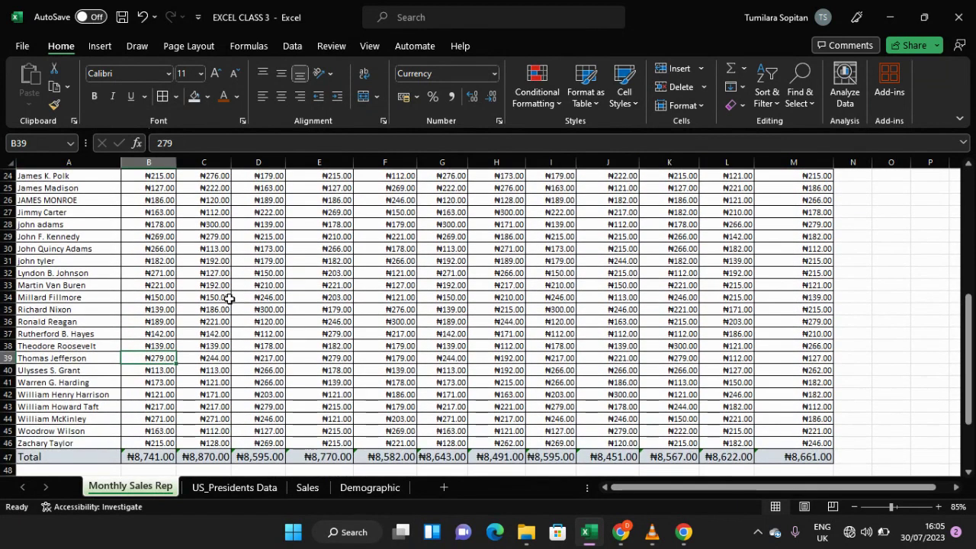
{"action": "scroll", "coordinate": [229, 298], "scroll_direction": "up", "scroll_amount": 1}
{"action": "scroll", "coordinate": [230, 298], "scroll_direction": "down", "scroll_amount": 3}
{"action": "scroll", "coordinate": [230, 298], "scroll_direction": "up", "scroll_amount": 6}
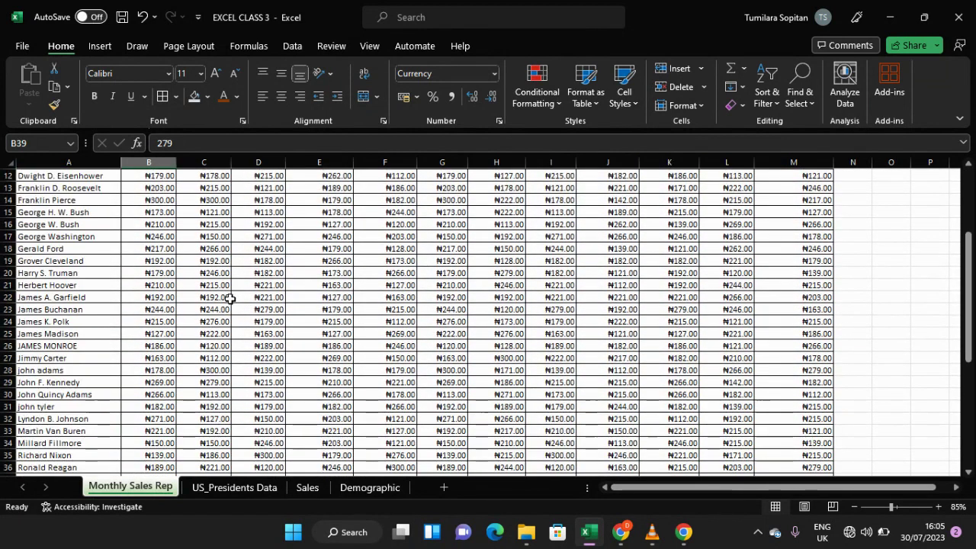
{"action": "scroll", "coordinate": [229, 298], "scroll_direction": "up", "scroll_amount": 4}
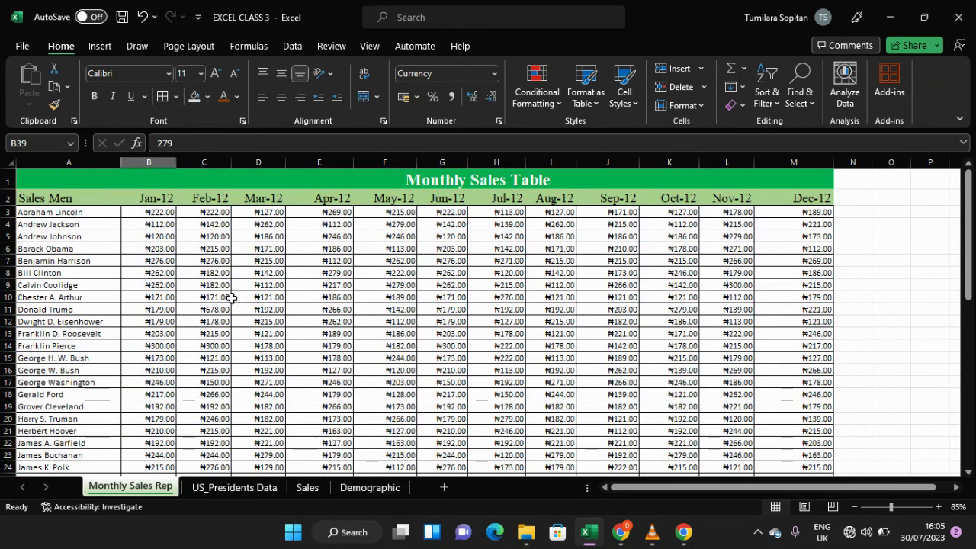
{"action": "scroll", "coordinate": [230, 298], "scroll_direction": "down", "scroll_amount": 4}
{"action": "scroll", "coordinate": [232, 296], "scroll_direction": "up", "scroll_amount": 4}
{"action": "scroll", "coordinate": [232, 293], "scroll_direction": "down", "scroll_amount": 5}
{"action": "scroll", "coordinate": [231, 293], "scroll_direction": "down", "scroll_amount": 3}
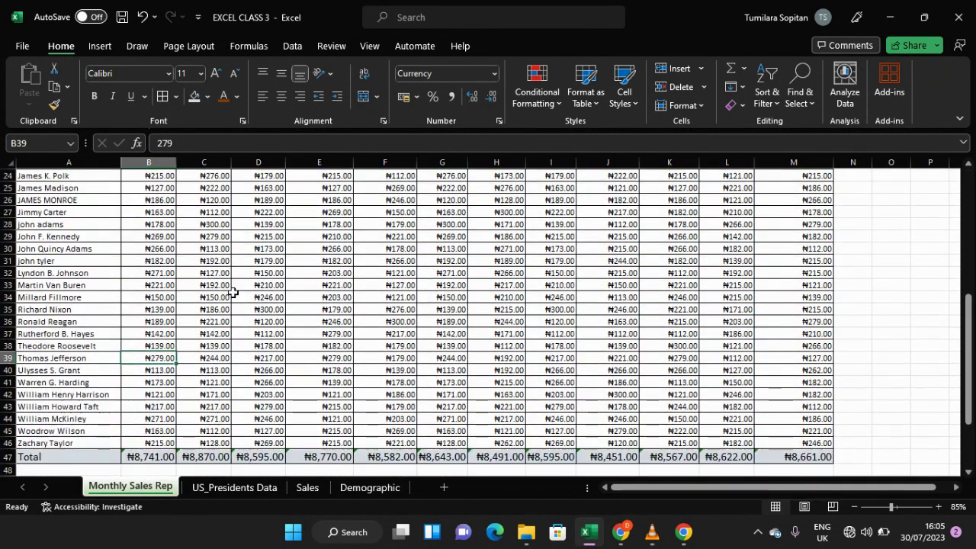
{"action": "scroll", "coordinate": [232, 293], "scroll_direction": "down", "scroll_amount": 2}
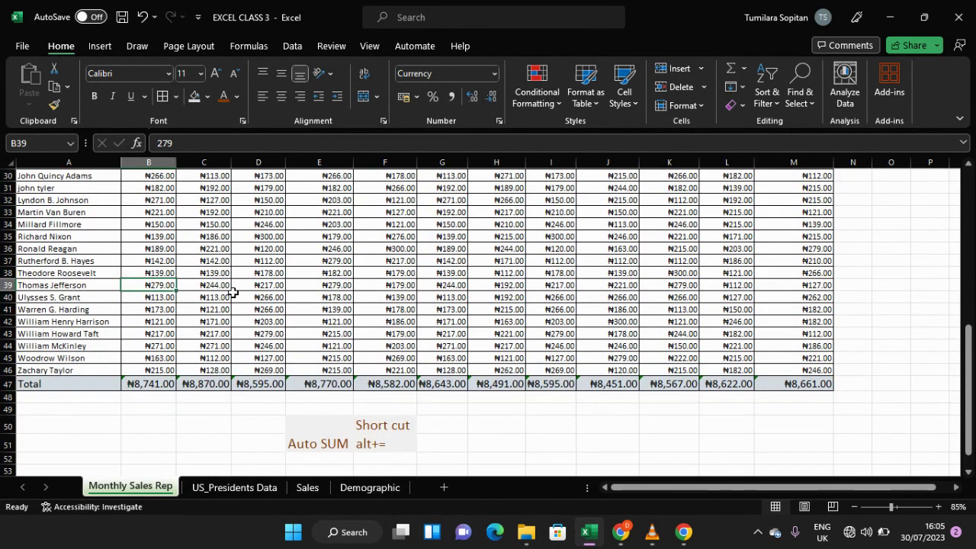
{"action": "scroll", "coordinate": [232, 293], "scroll_direction": "up", "scroll_amount": 2}
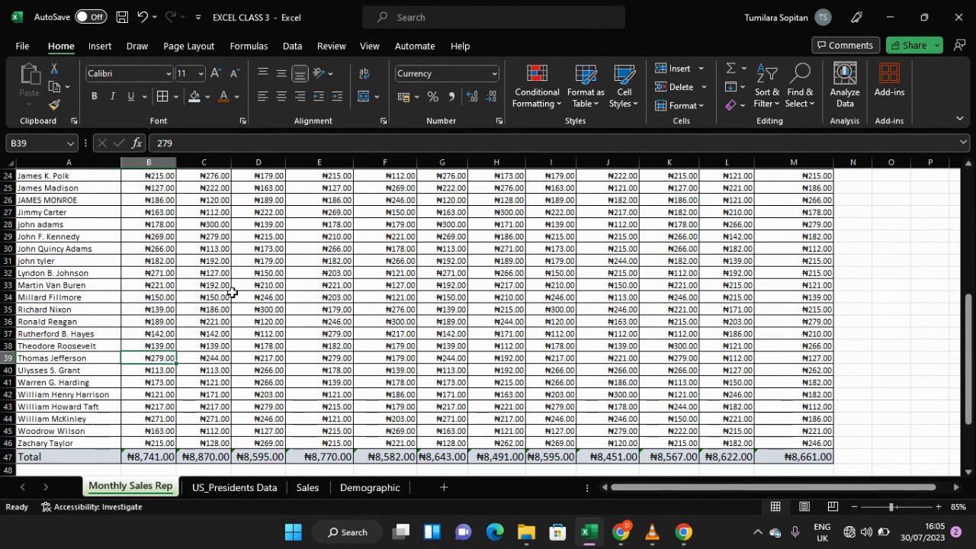
{"action": "scroll", "coordinate": [238, 294], "scroll_direction": "up", "scroll_amount": 3}
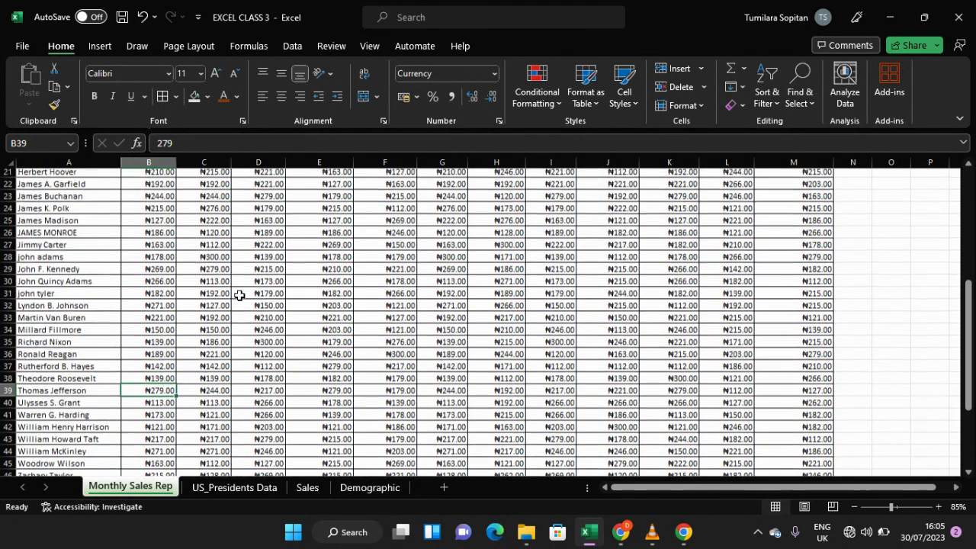
{"action": "scroll", "coordinate": [239, 295], "scroll_direction": "up", "scroll_amount": 5}
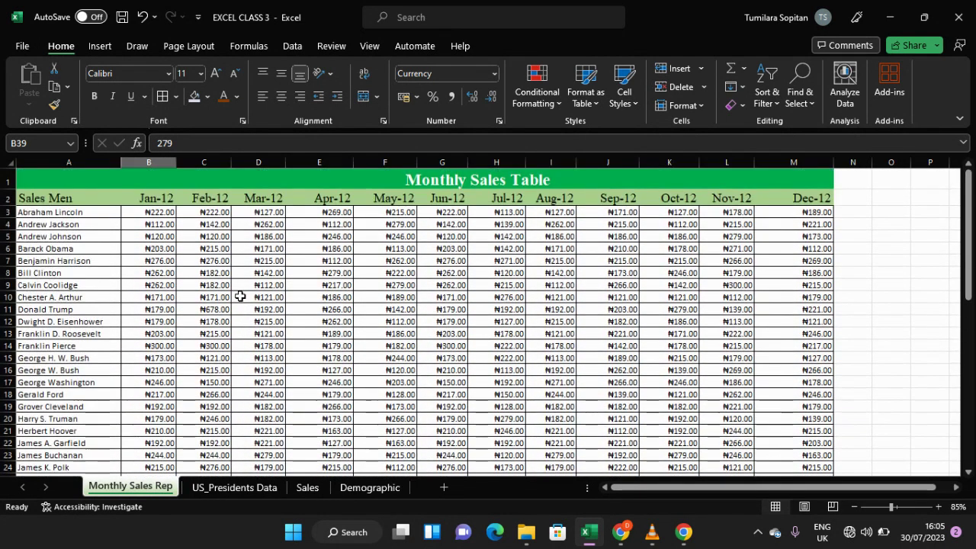
{"action": "scroll", "coordinate": [241, 290], "scroll_direction": "down", "scroll_amount": 7}
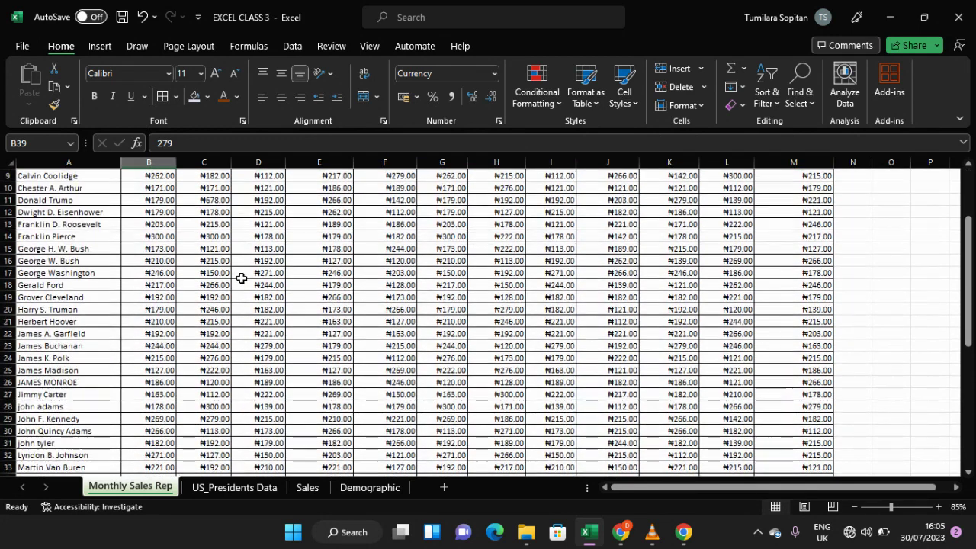
{"action": "scroll", "coordinate": [241, 279], "scroll_direction": "down", "scroll_amount": 3}
{"action": "scroll", "coordinate": [241, 280], "scroll_direction": "up", "scroll_amount": 1}
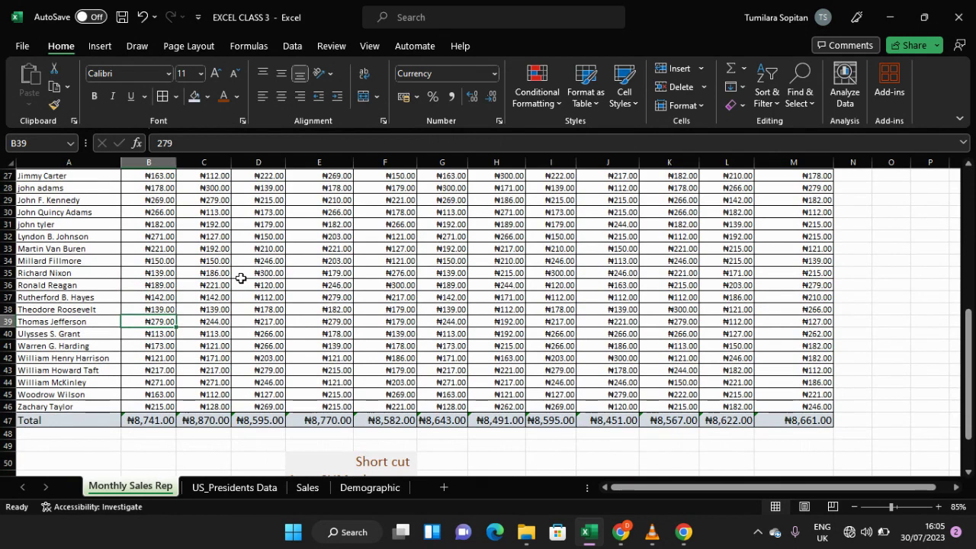
{"action": "scroll", "coordinate": [241, 278], "scroll_direction": "up", "scroll_amount": 8}
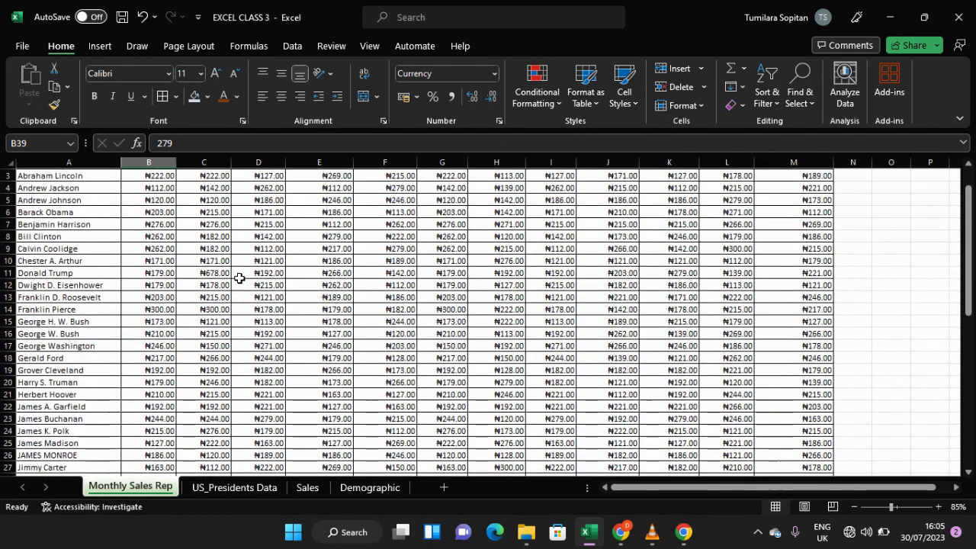
{"action": "scroll", "coordinate": [239, 278], "scroll_direction": "down", "scroll_amount": 5}
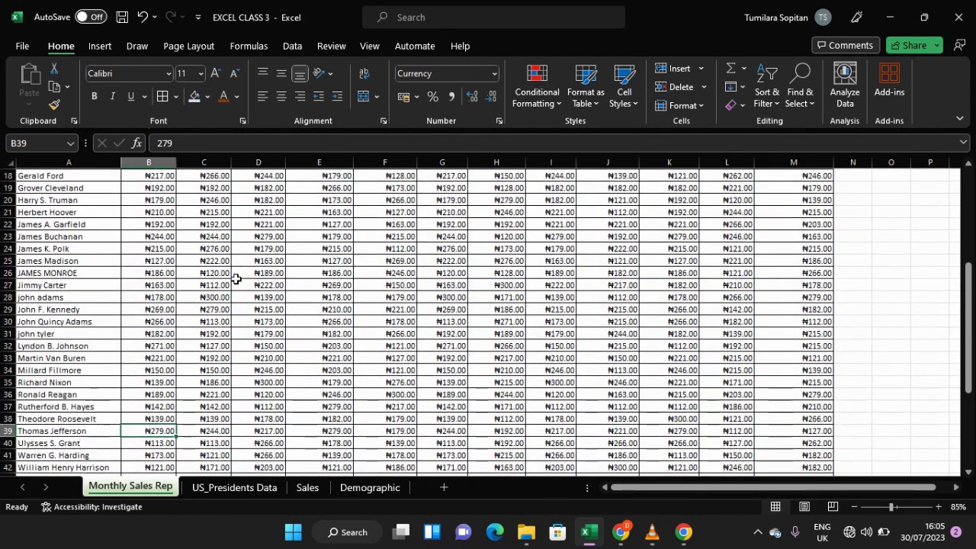
{"action": "scroll", "coordinate": [237, 279], "scroll_direction": "down", "scroll_amount": 3}
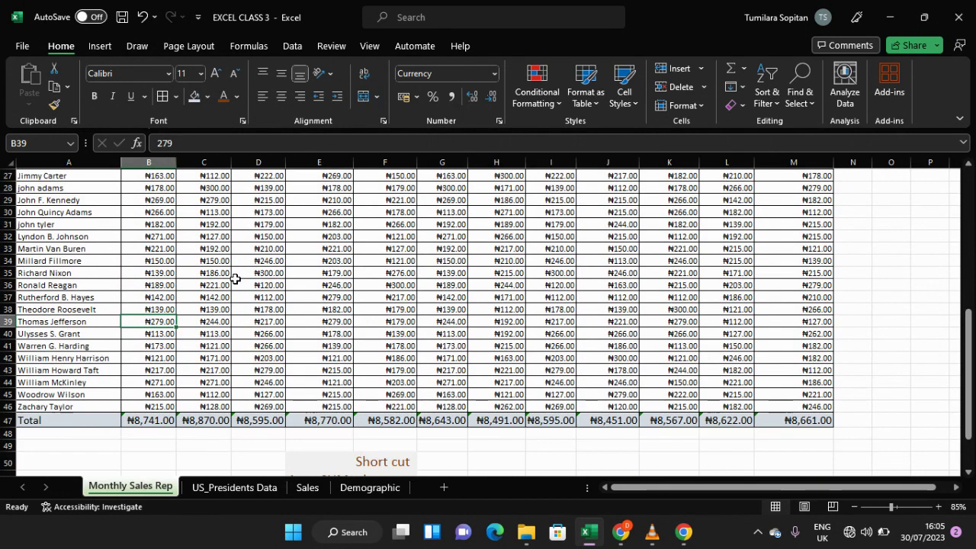
{"action": "scroll", "coordinate": [235, 279], "scroll_direction": "up", "scroll_amount": 9}
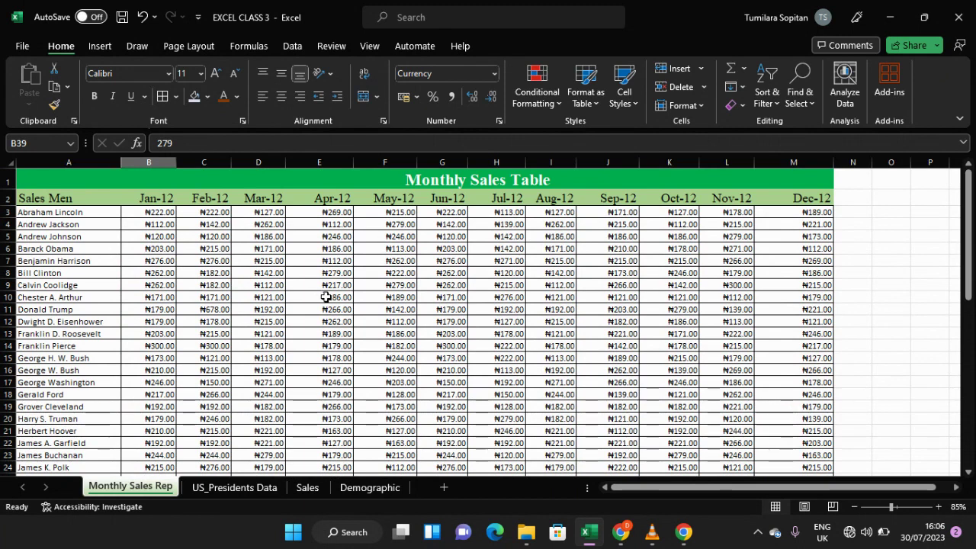
Step: Open the print preview to check how the sheet fits on the page
{"action": "key", "text": "ctrl+p"}
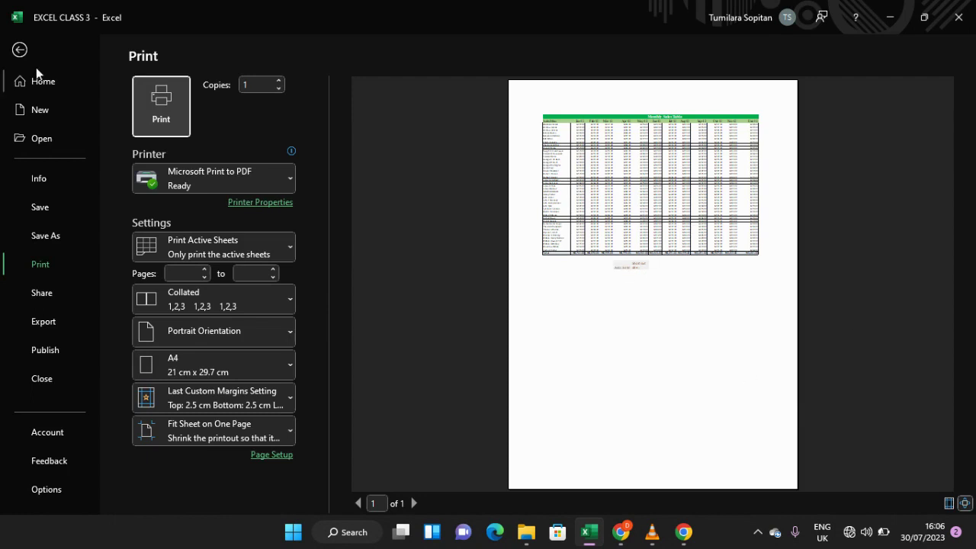
{"action": "left_click", "coordinate": [20, 49]}
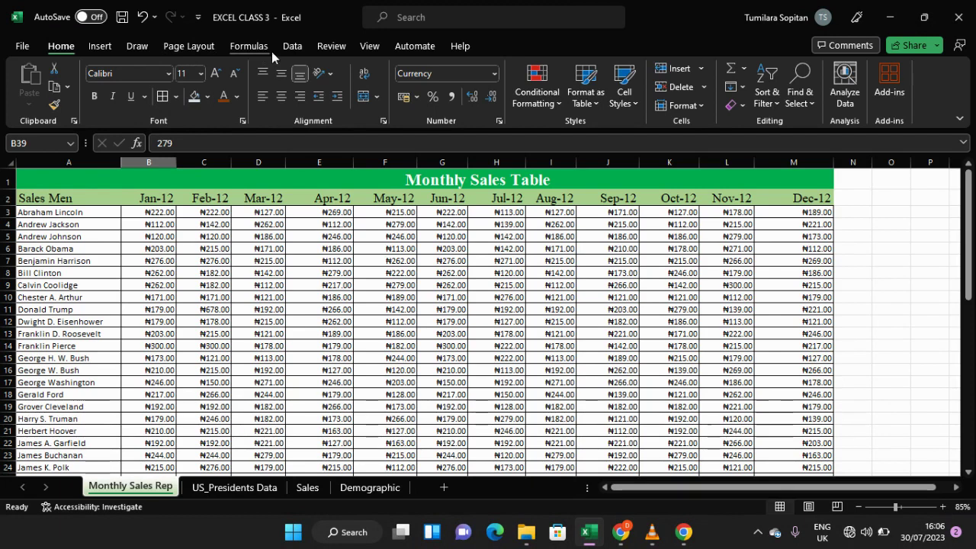
{"action": "left_click", "coordinate": [204, 47]}
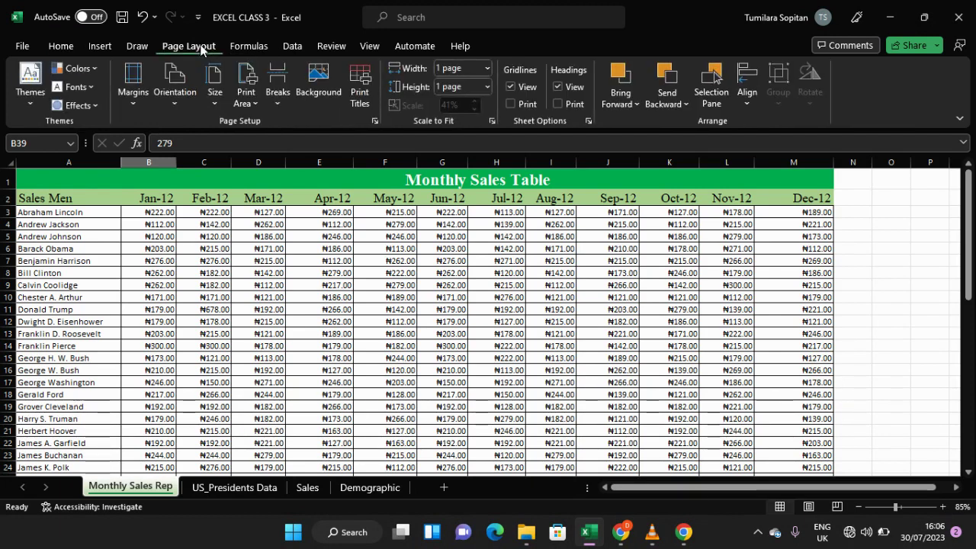
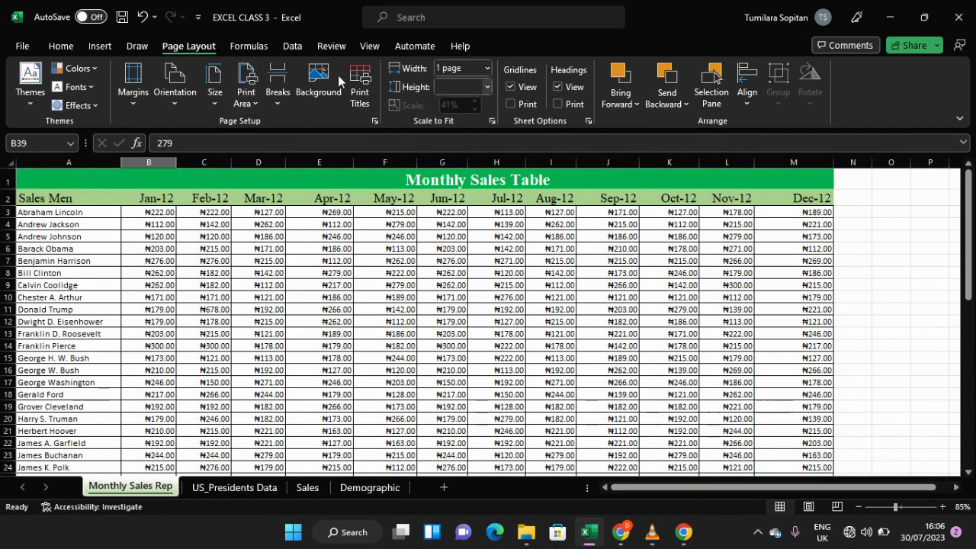
Step: Open the print preview again and zoom to the page to inspect how the fitted table prints
{"action": "left_click", "coordinate": [23, 48]}
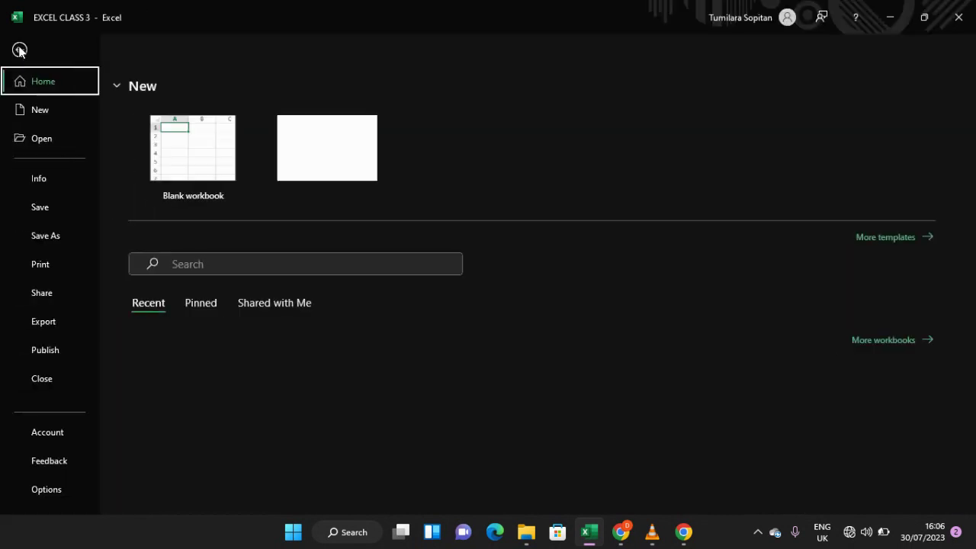
{"action": "left_click", "coordinate": [48, 267]}
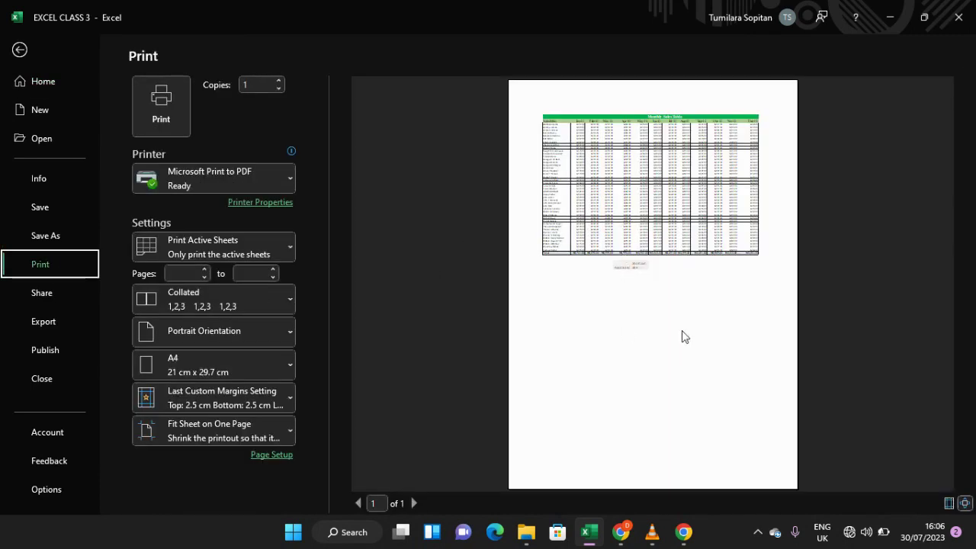
{"action": "left_click", "coordinate": [965, 504]}
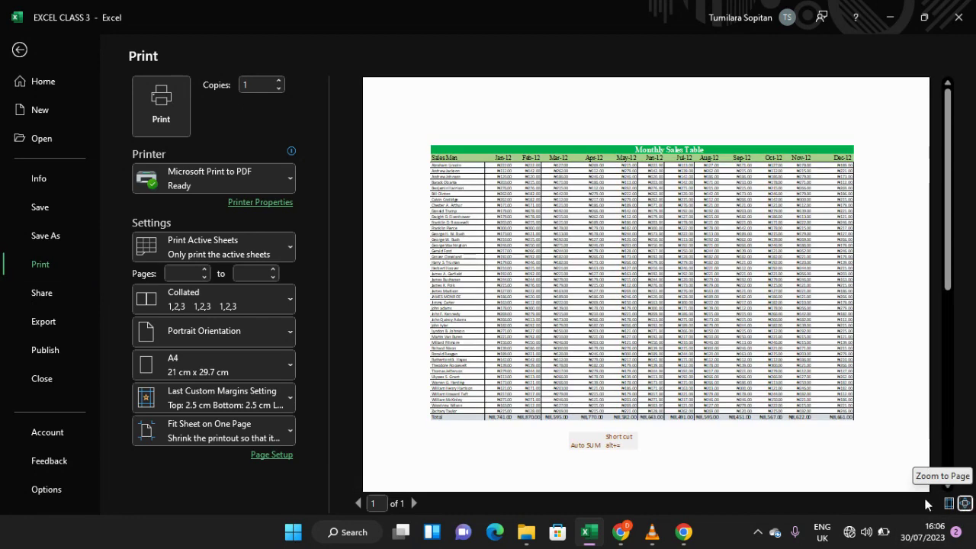
{"action": "scroll", "coordinate": [786, 359], "scroll_direction": "down", "scroll_amount": 2}
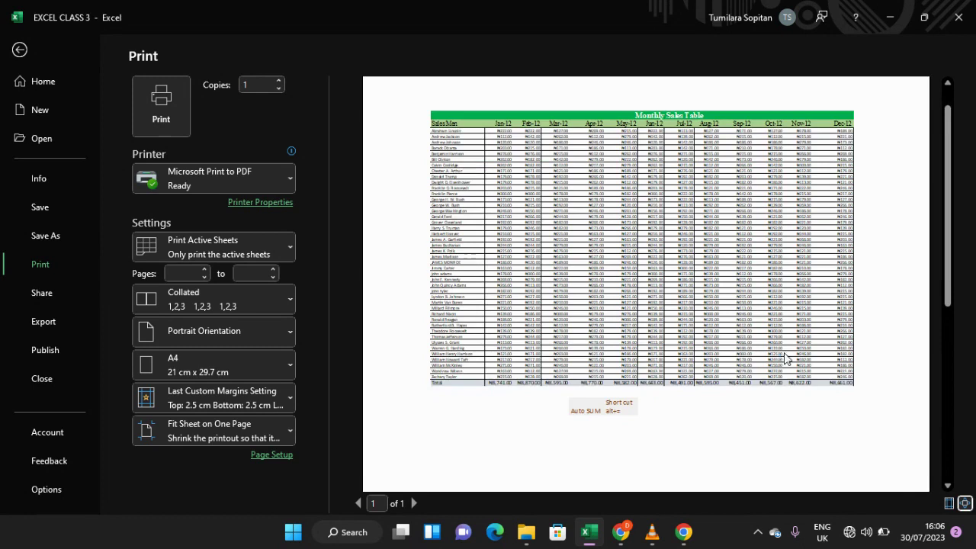
{"action": "scroll", "coordinate": [770, 328], "scroll_direction": "up", "scroll_amount": 2}
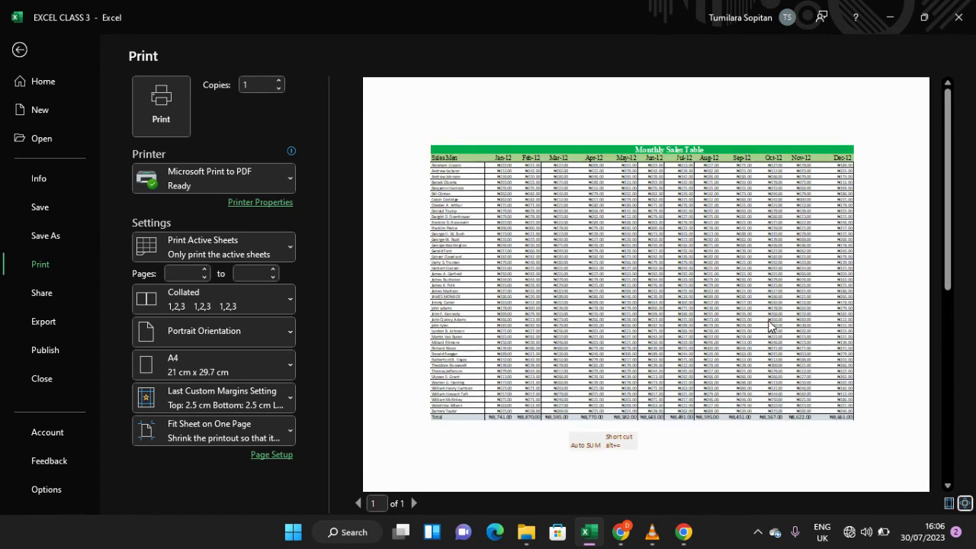